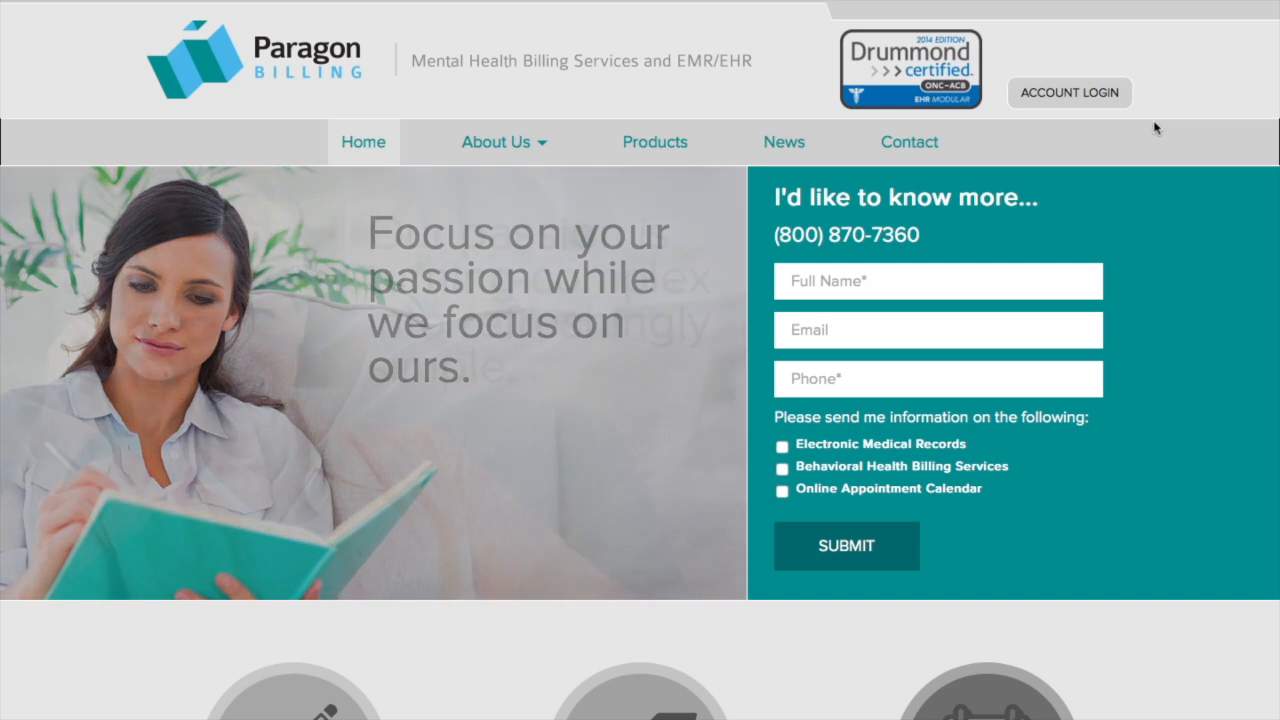
- Open the account login page and log in with the prefilled logon ID and password
click(1103, 93)
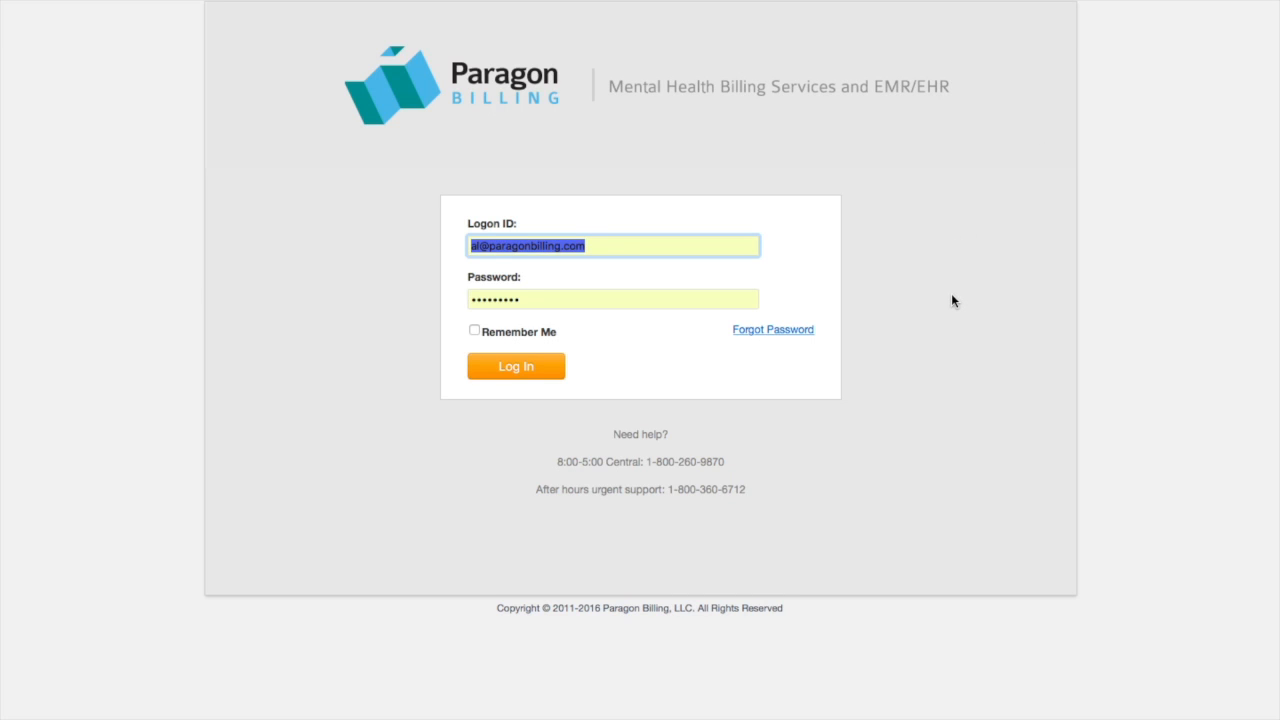
click(519, 366)
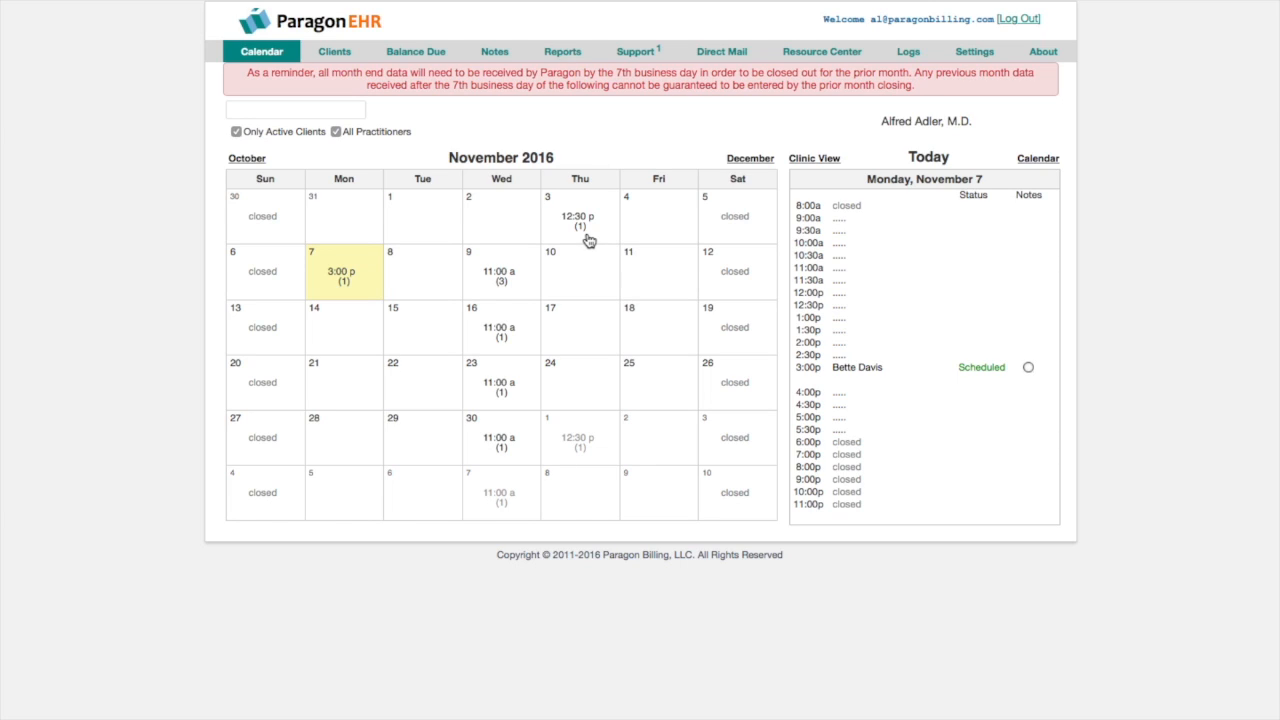
- Review the daily schedules for November 9, November 7 and November 3, 2016, and look at the date picker
click(521, 262)
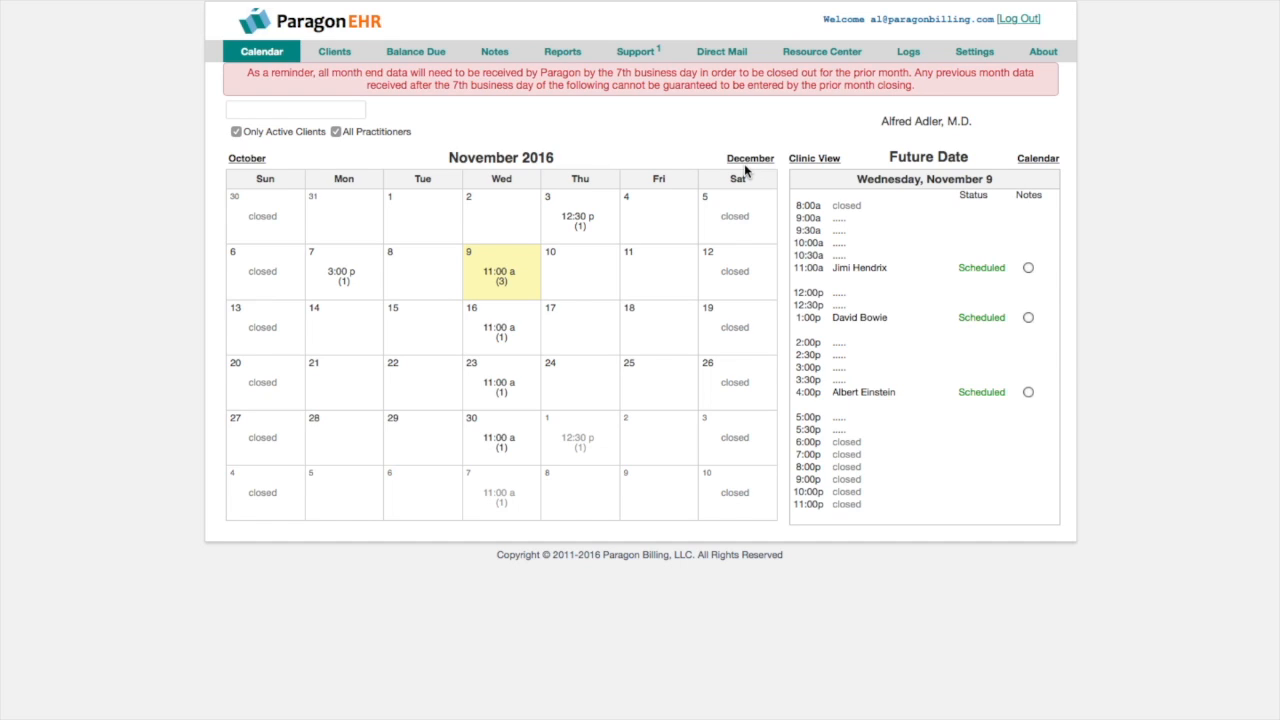
click(1037, 162)
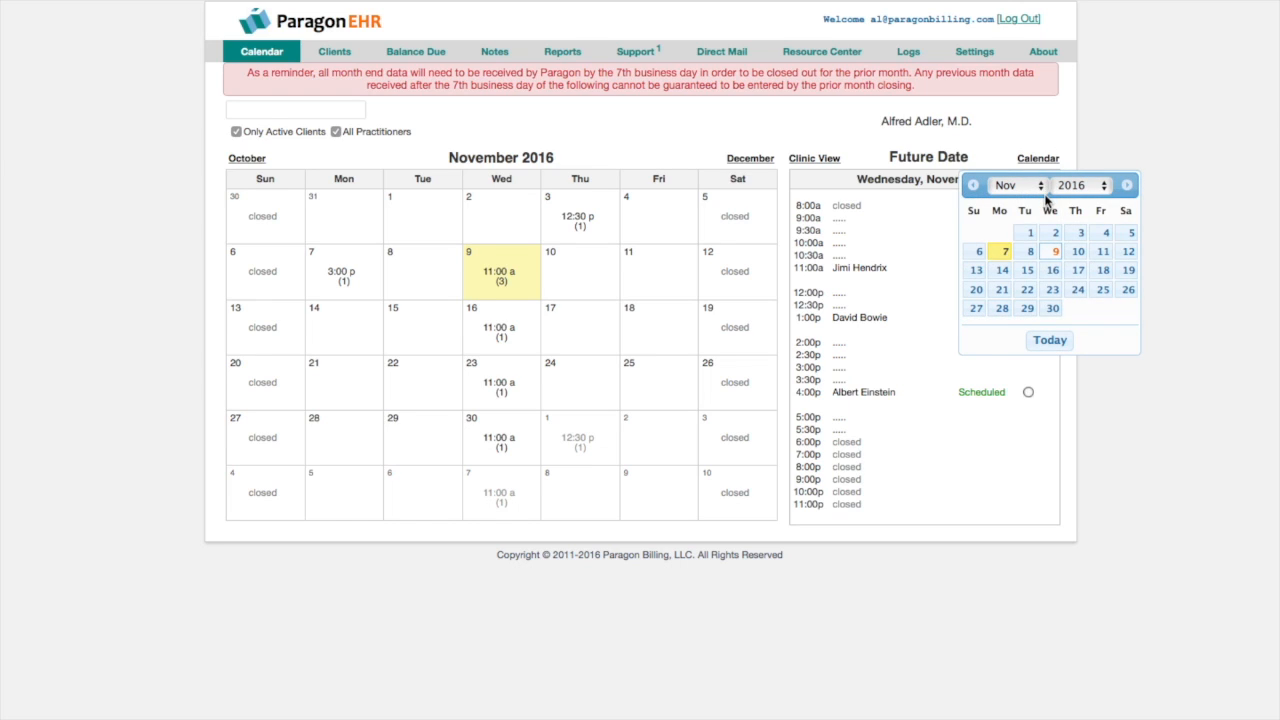
click(1013, 142)
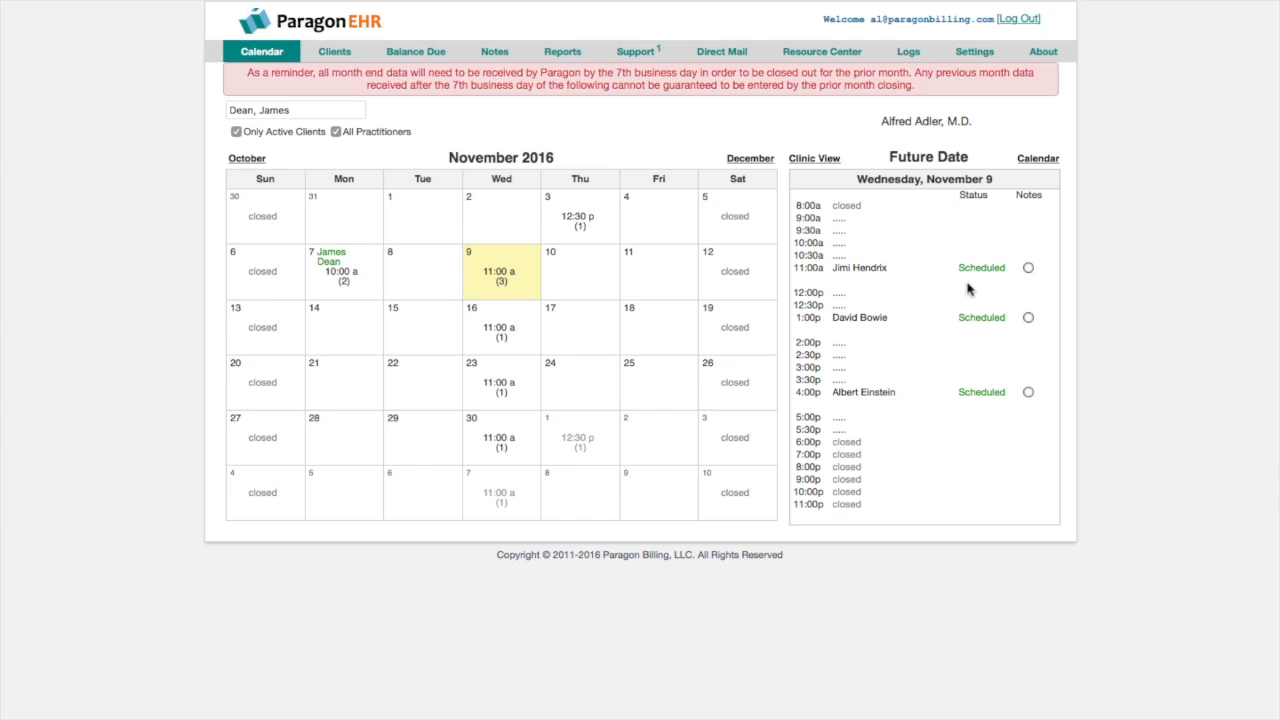
click(362, 258)
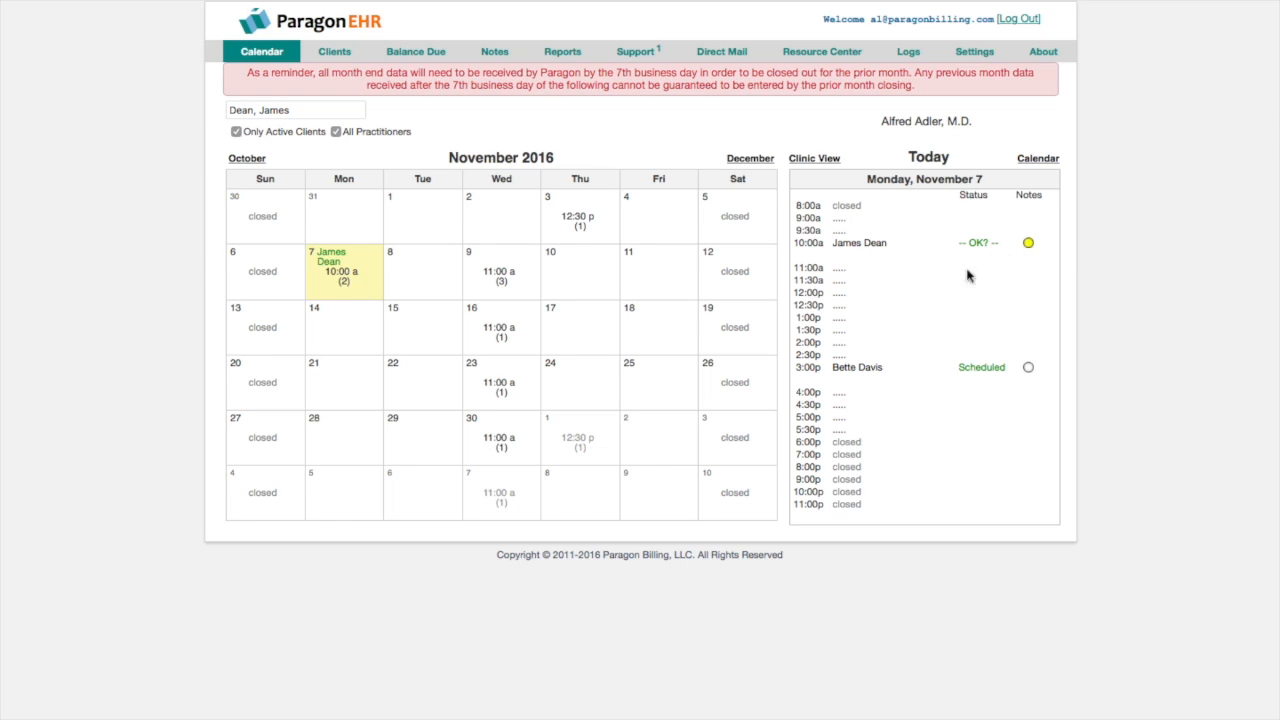
click(599, 215)
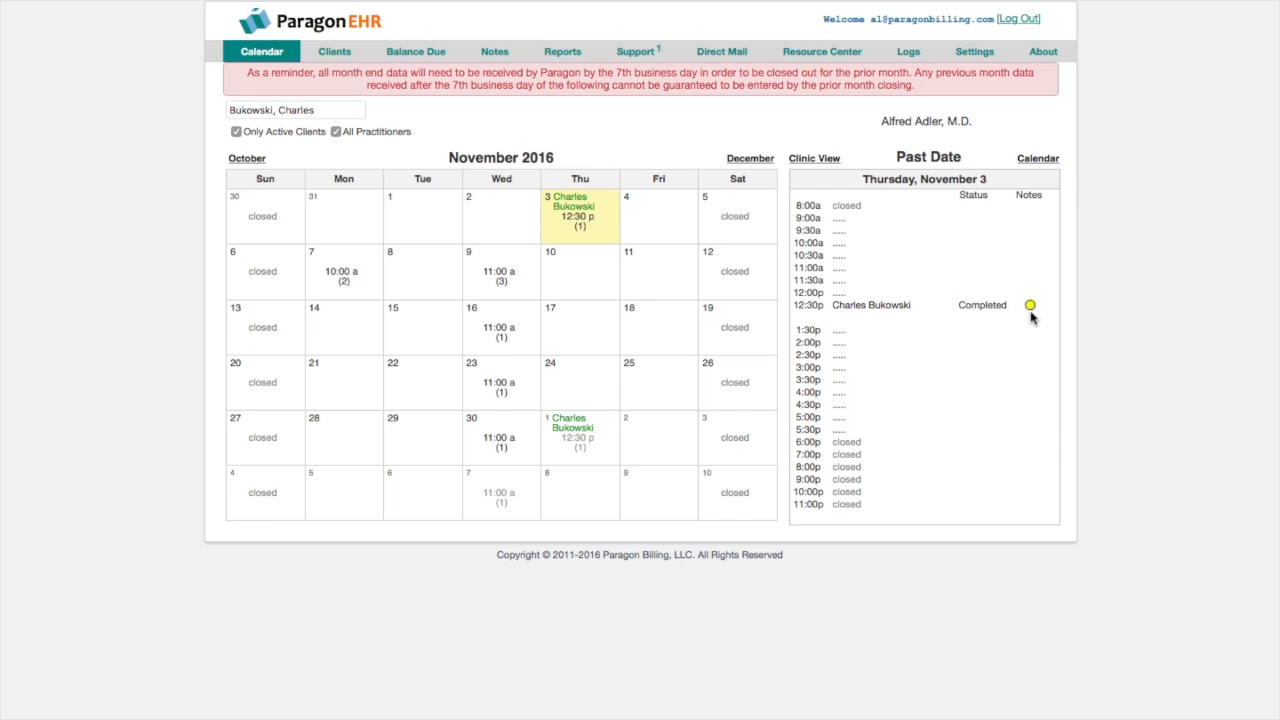
- Open the November 7 appointment at 10:00 am through its OK? status and set its time to 10:15 am to 11:00 am
click(357, 279)
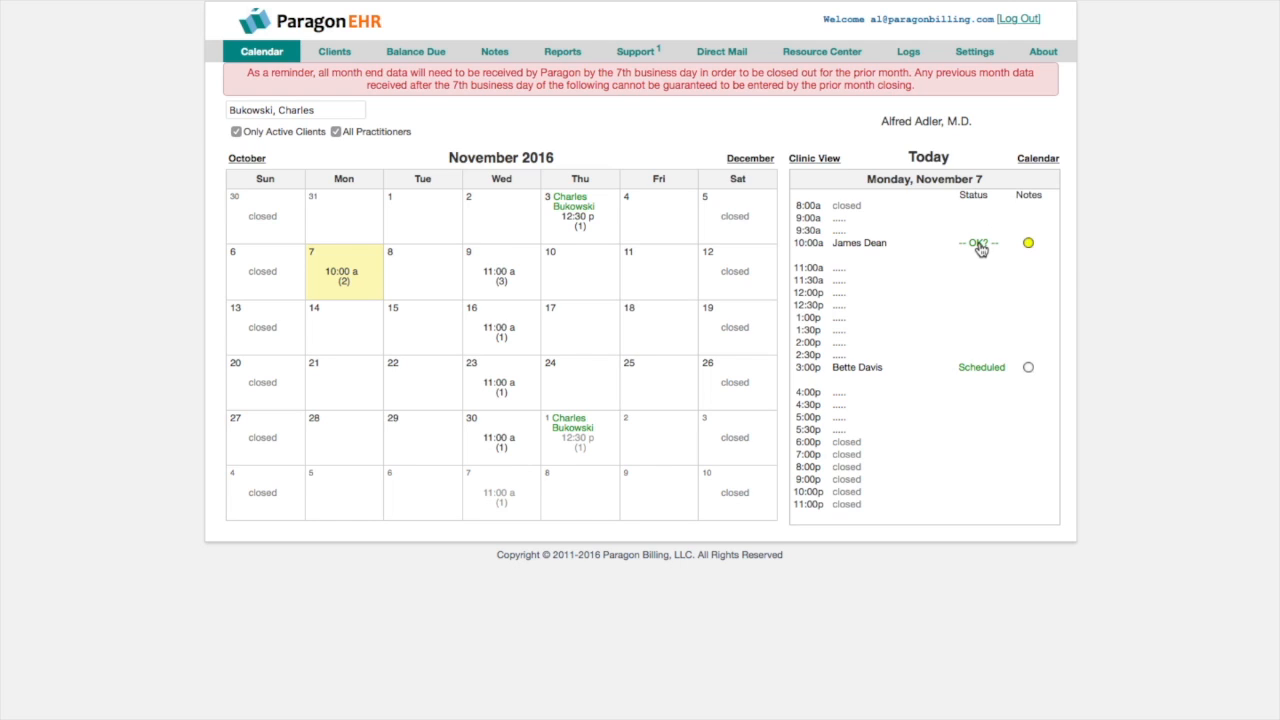
click(979, 244)
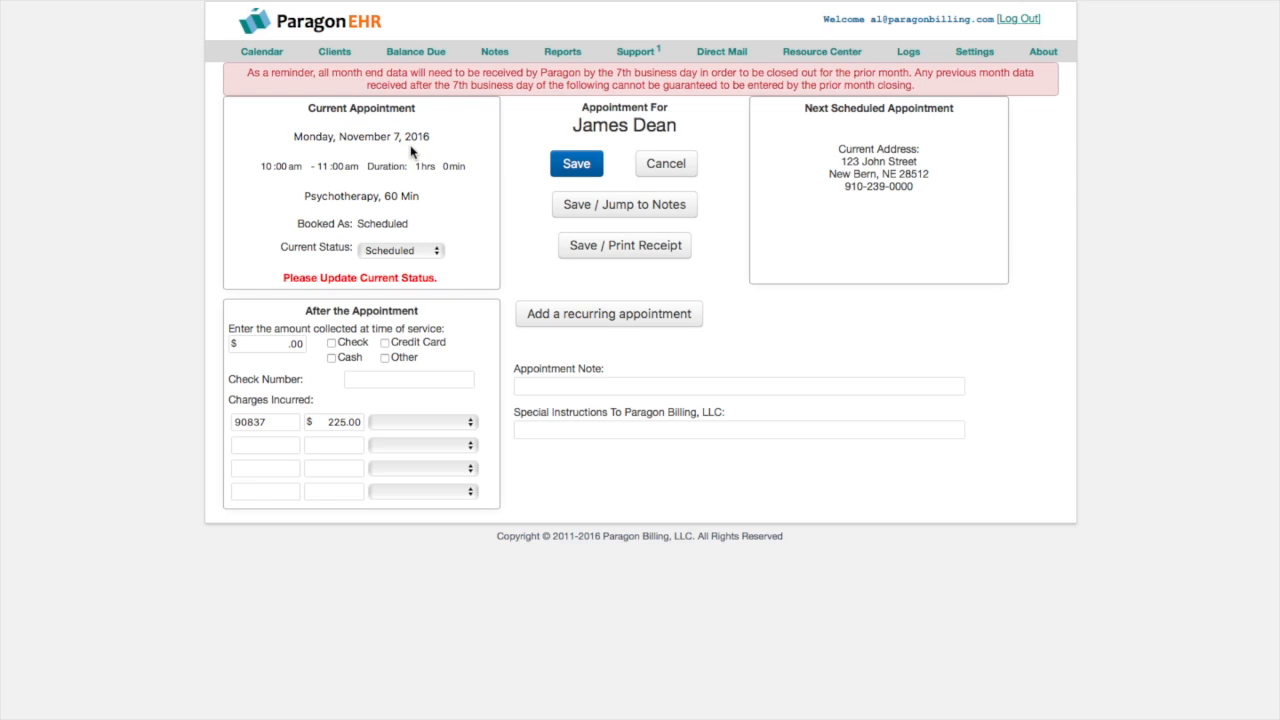
click(280, 166)
click(267, 128)
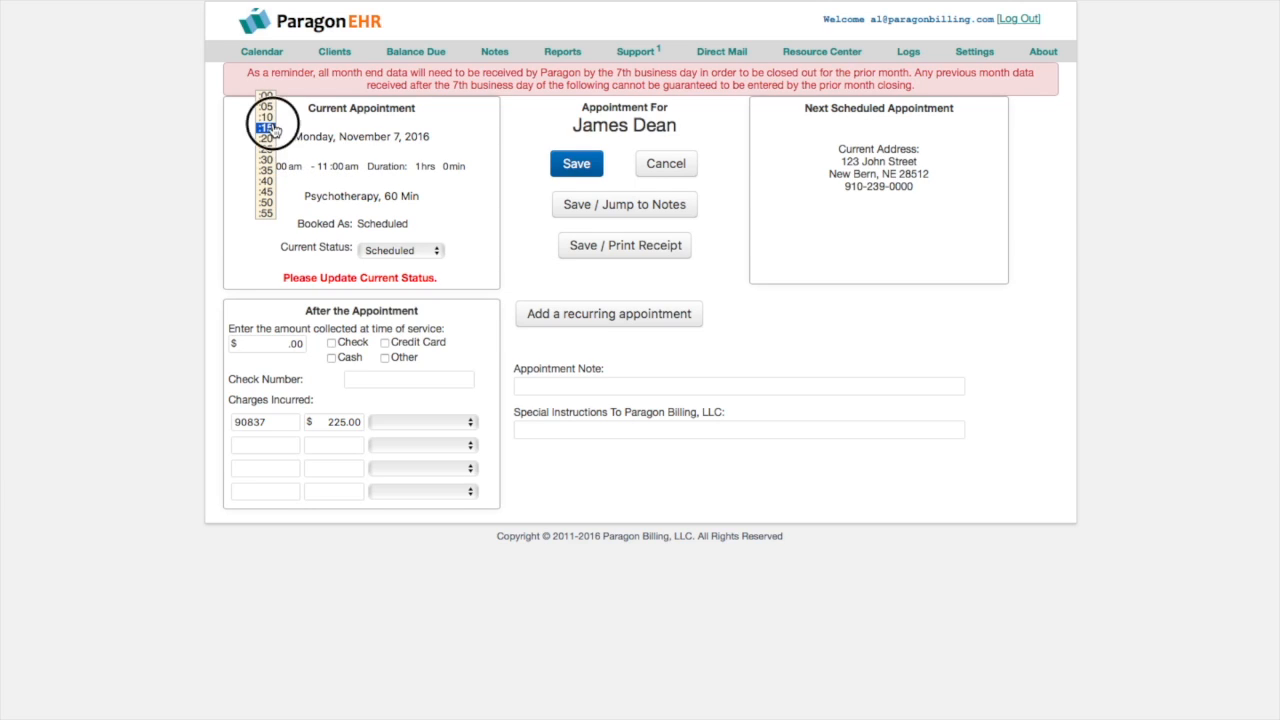
click(337, 167)
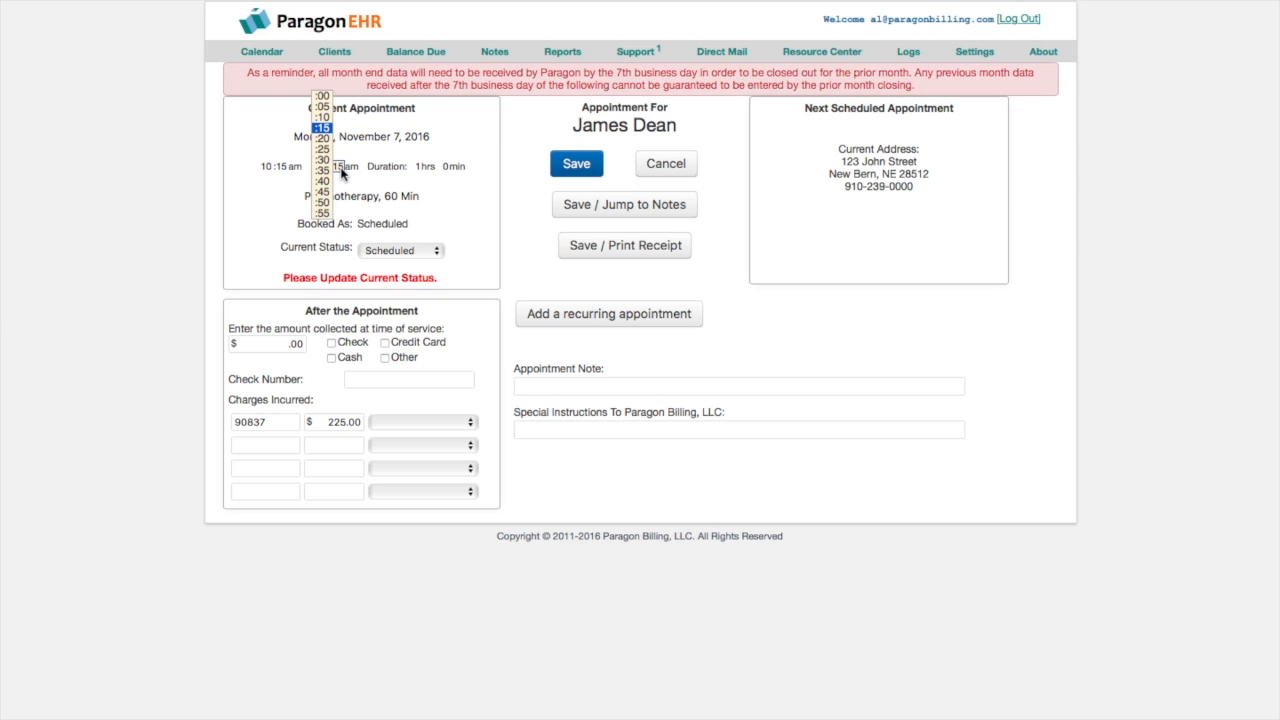
click(327, 97)
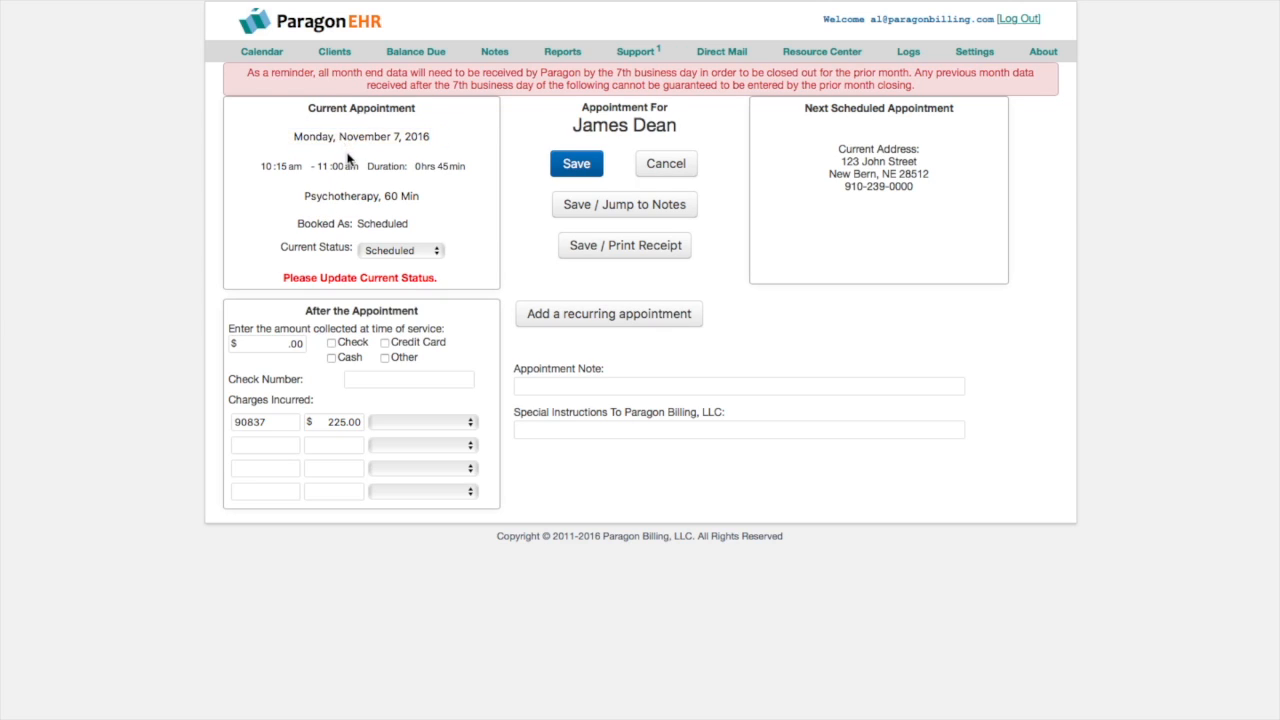
- Set the appointment's service to Psychotherapy, 45 Min and its current status to Completed
click(420, 198)
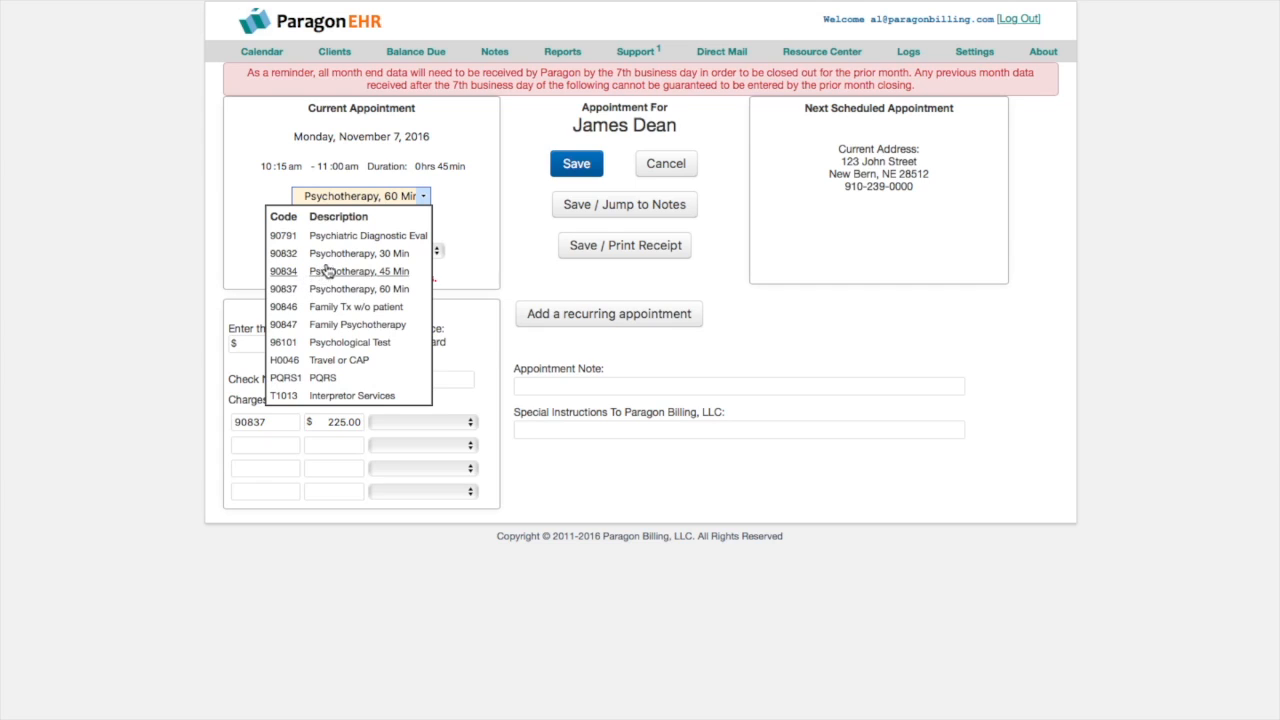
click(360, 273)
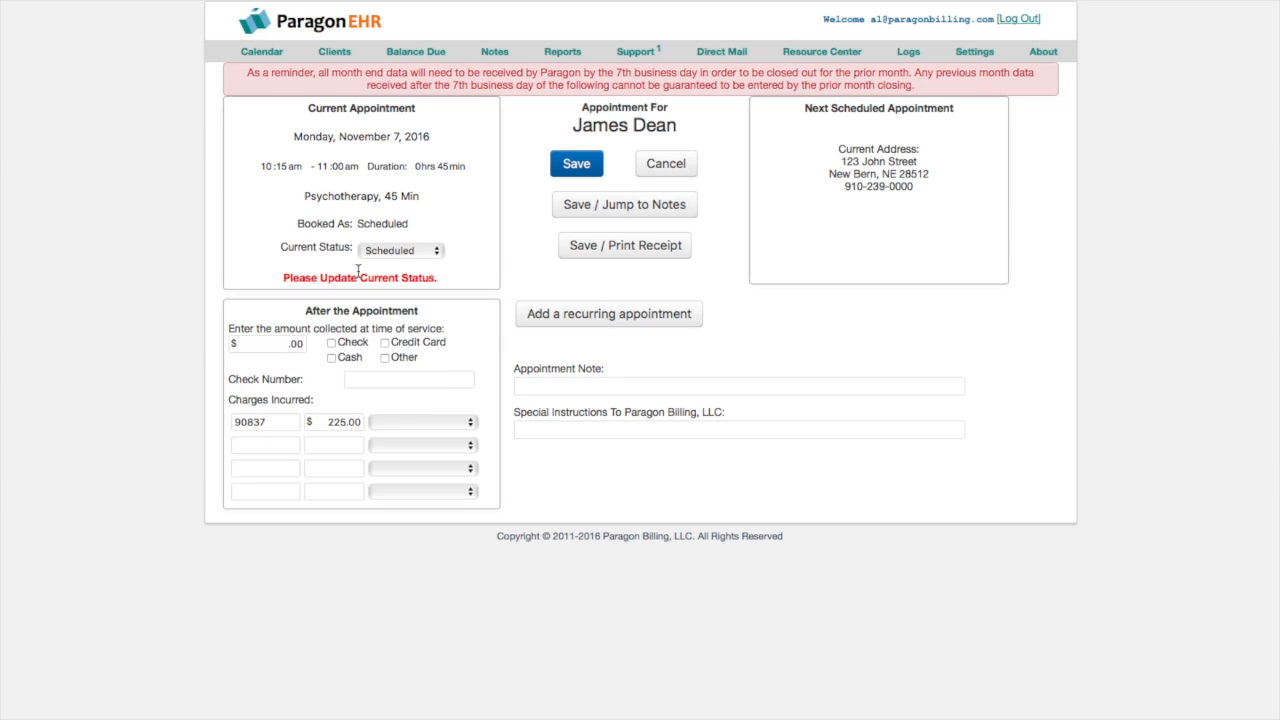
click(414, 256)
click(414, 278)
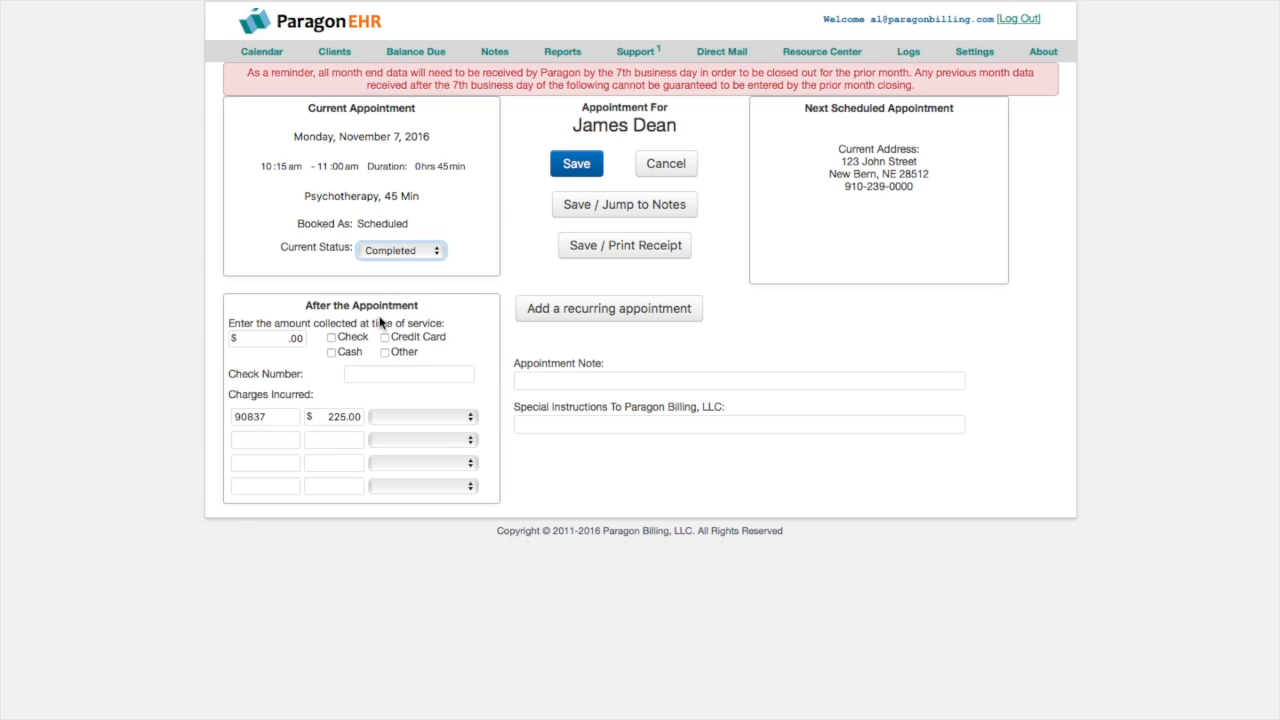
- Mark the payment collected at time of service as Check, leaving the amount and check number blank
click(265, 341)
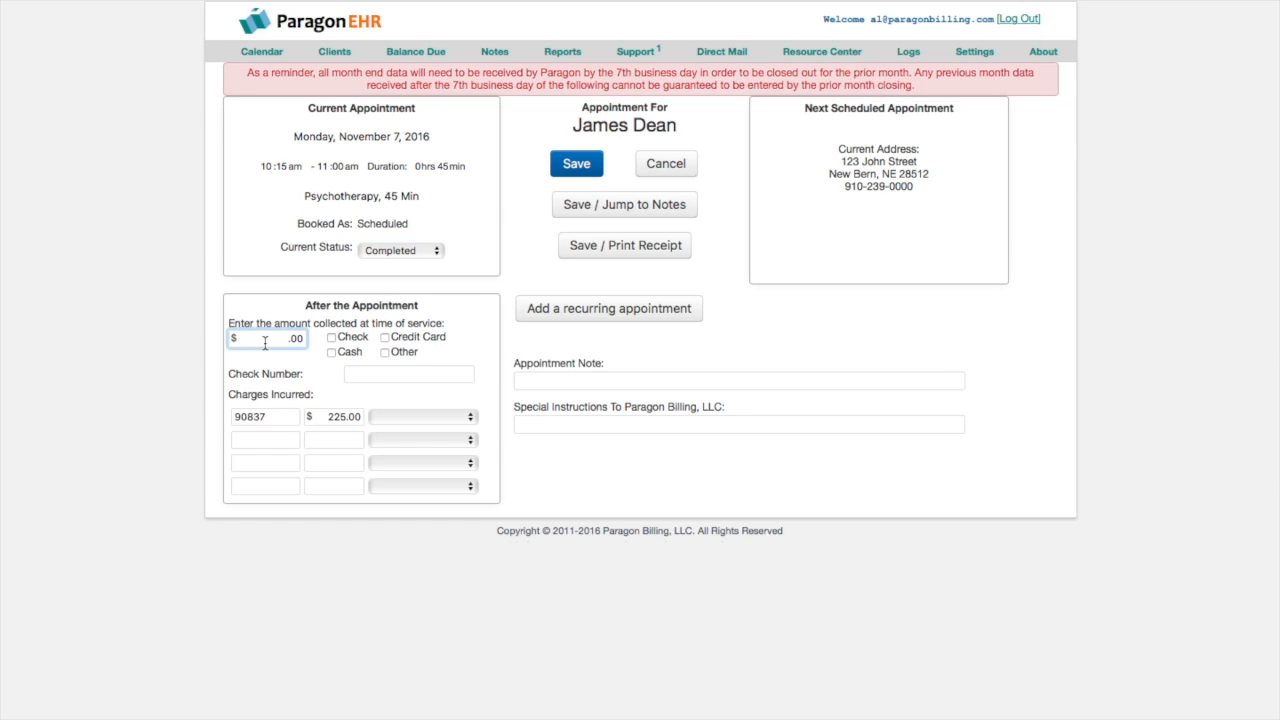
click(338, 341)
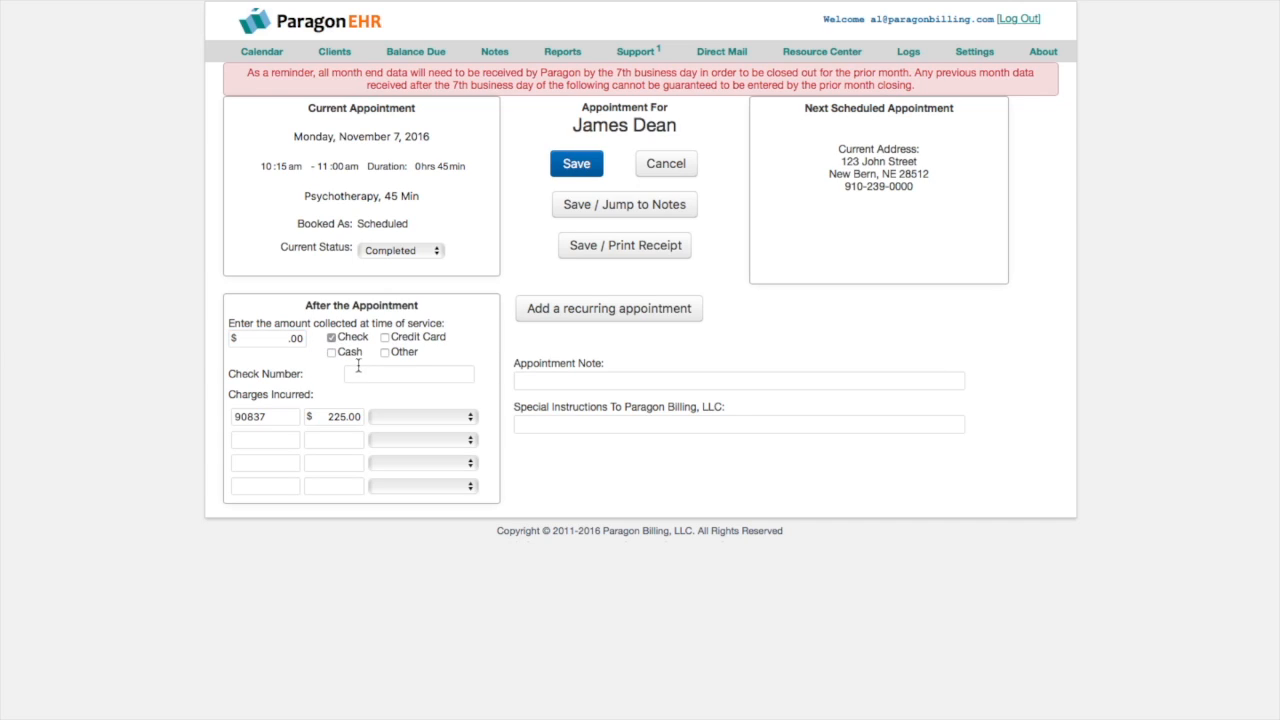
click(360, 371)
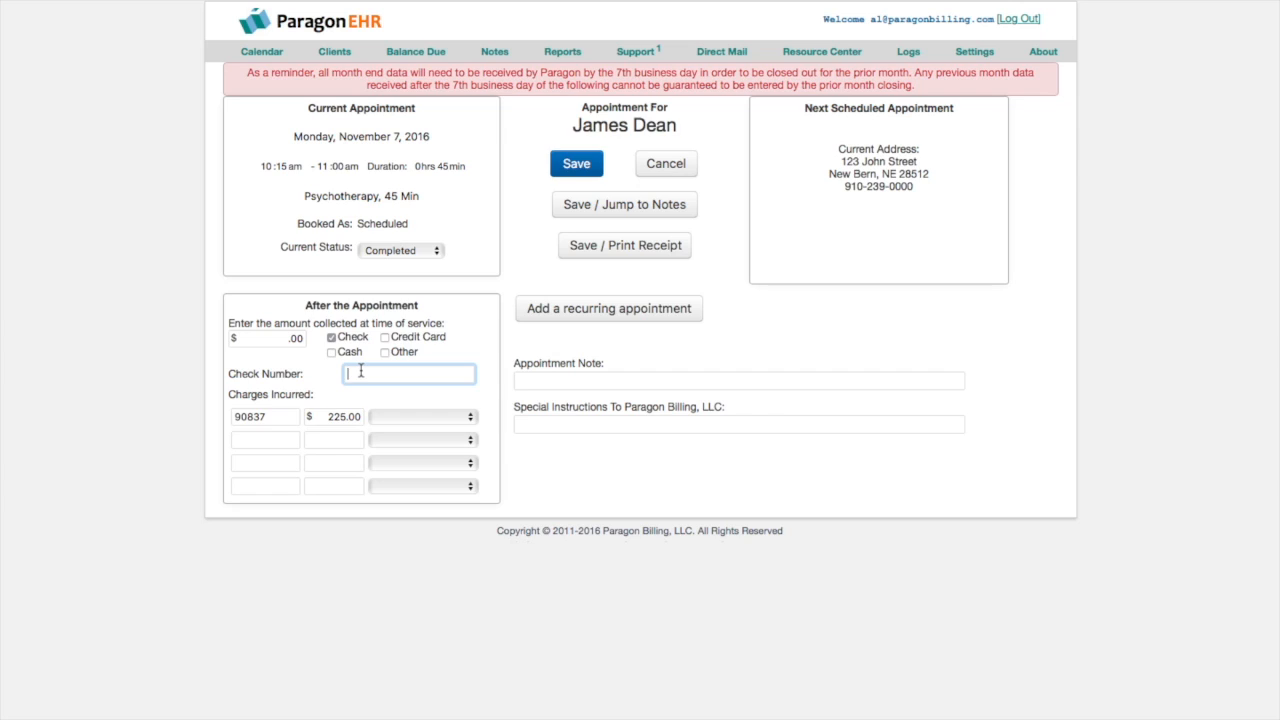
- Set the first charge code to 90791 with no modifier, and save the appointment with a jump to its notes
click(287, 418)
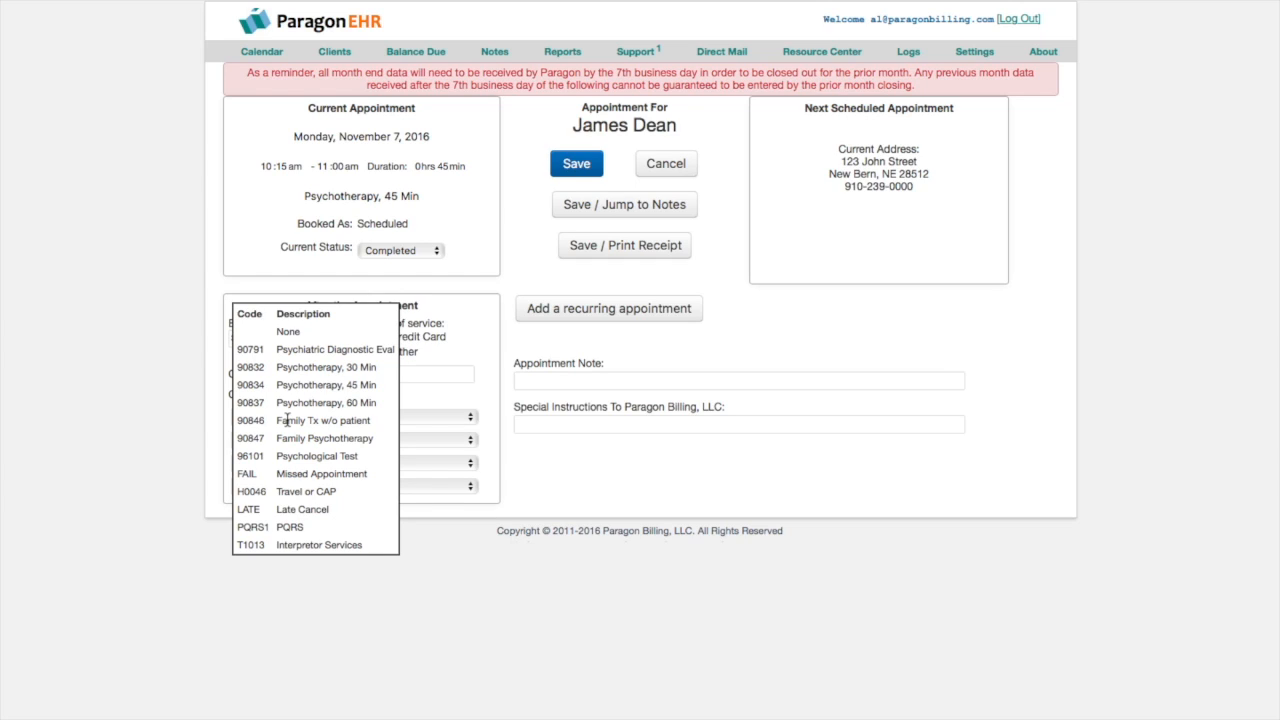
click(276, 349)
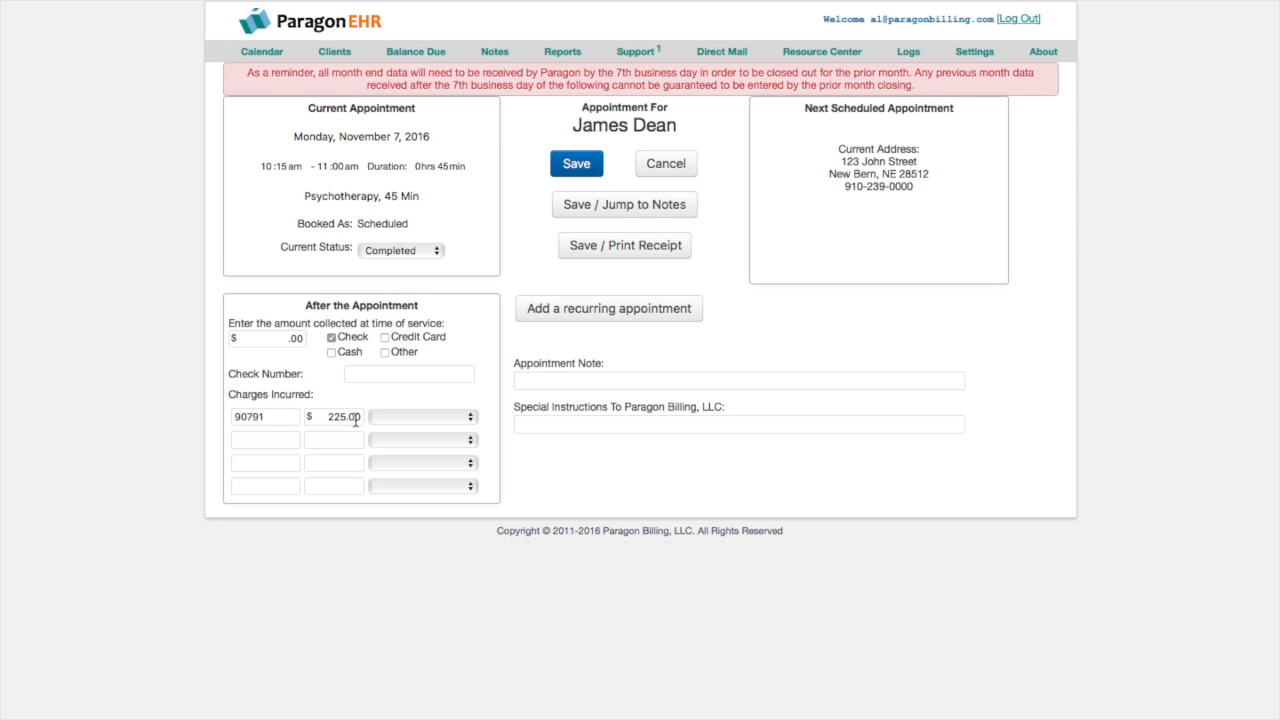
click(395, 422)
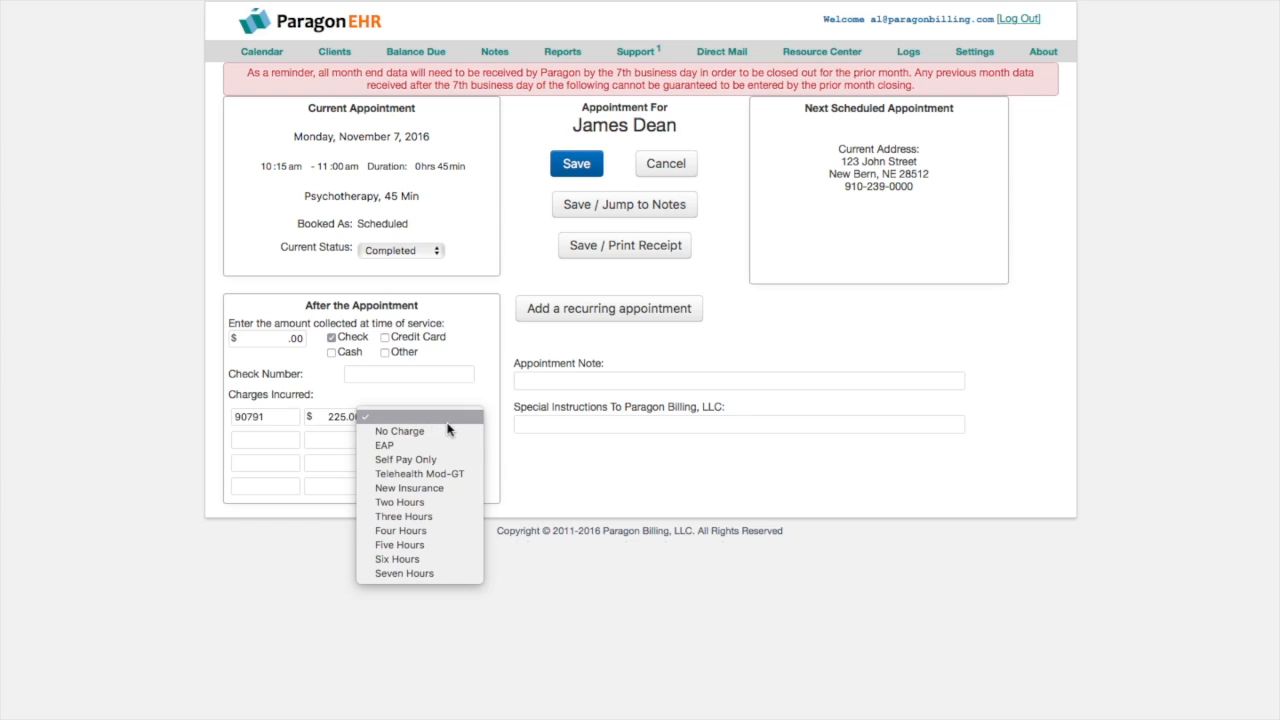
click(447, 422)
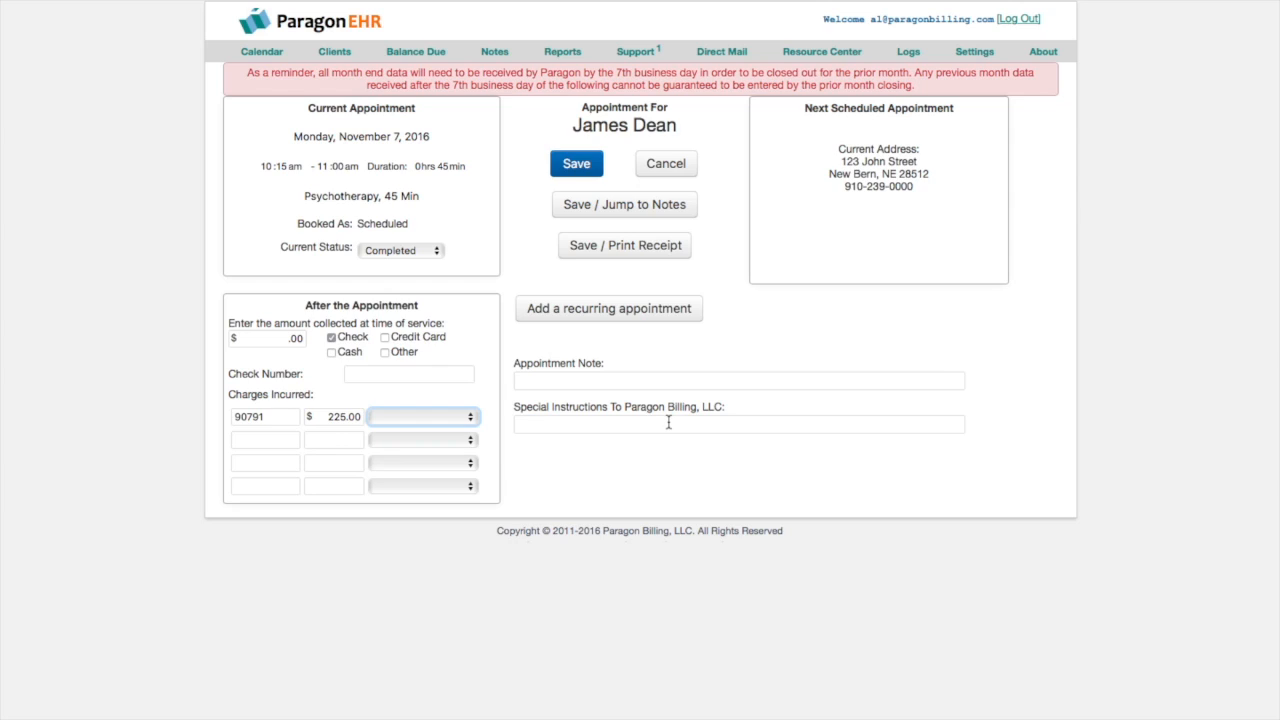
click(626, 210)
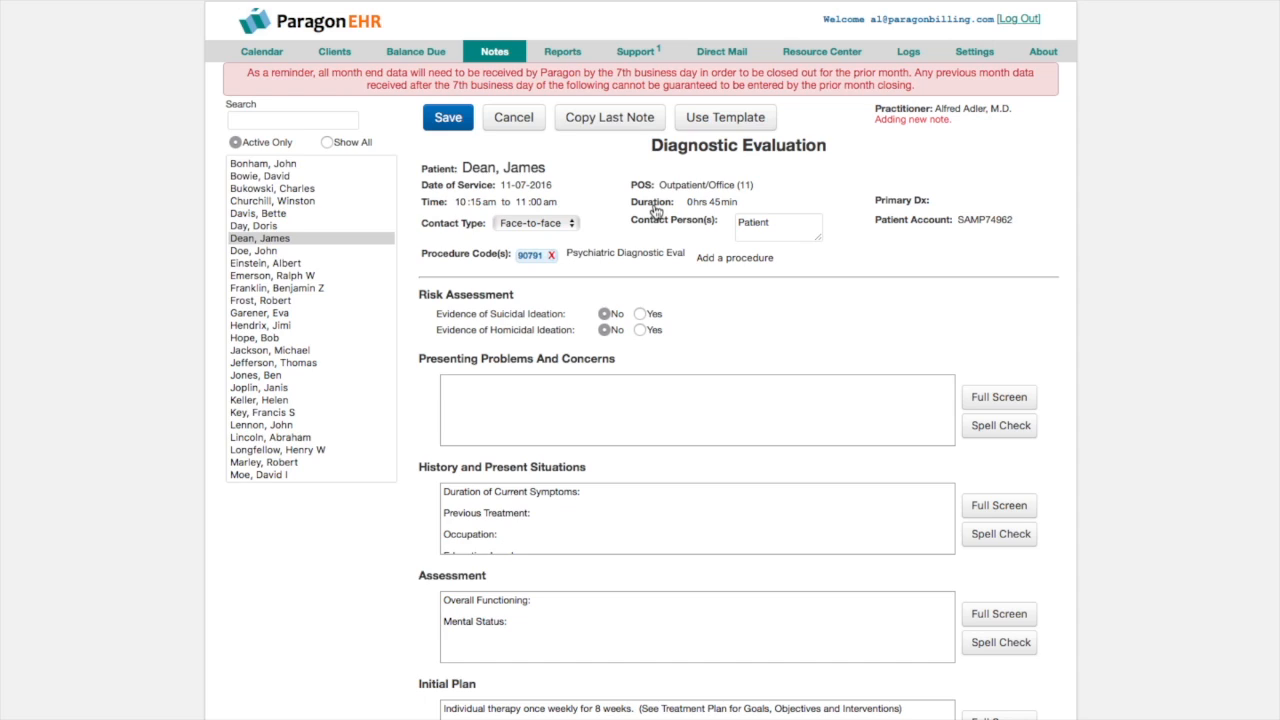
- Return to the calendar and view the list of practitioners, keeping the current one selected
click(262, 55)
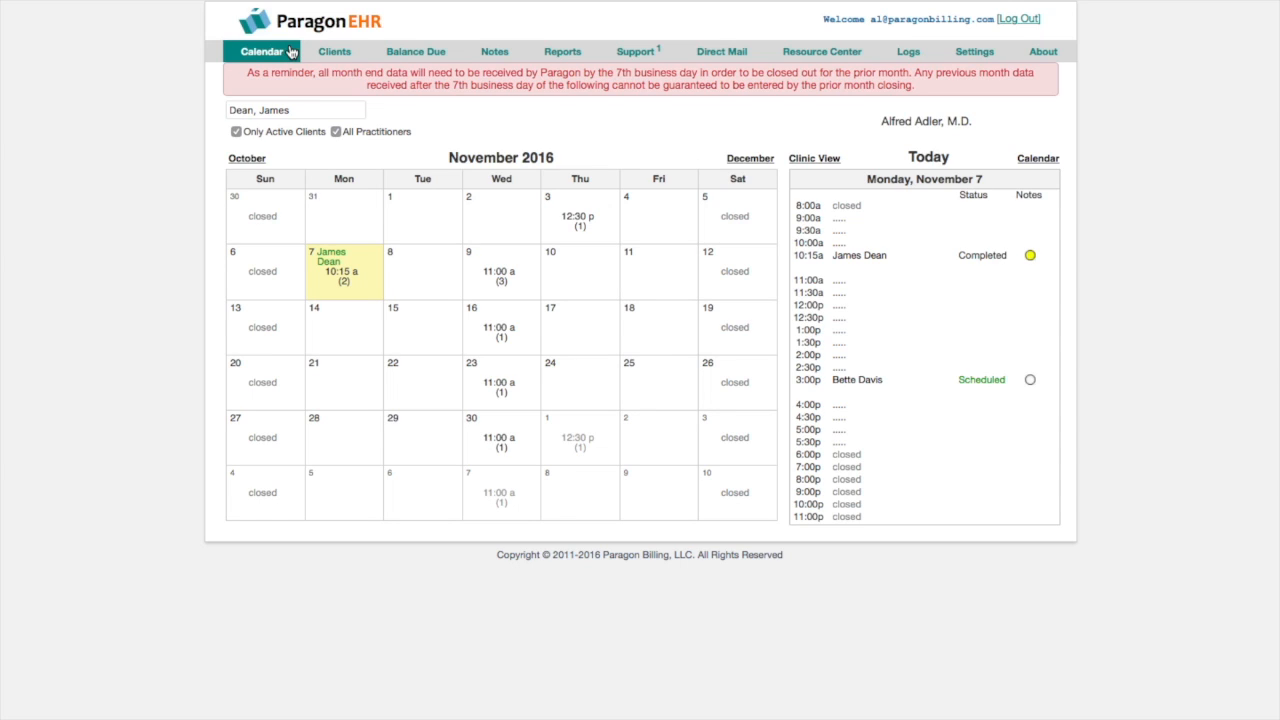
click(969, 120)
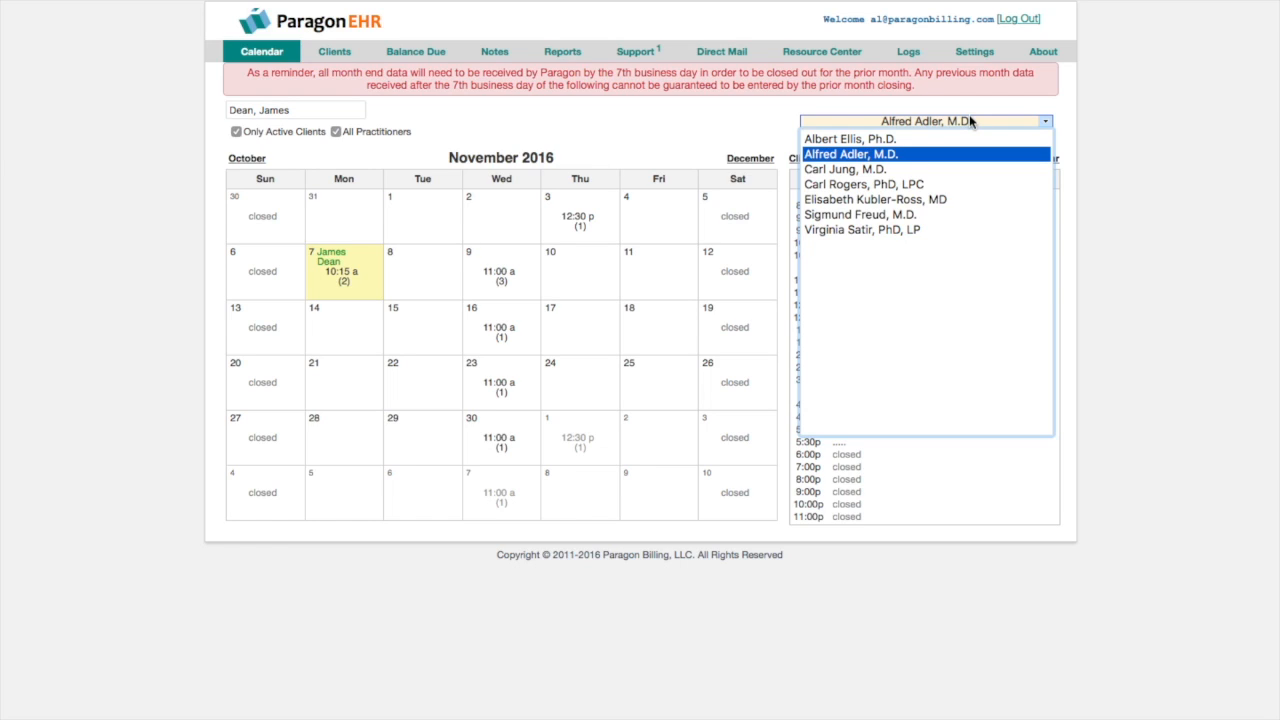
click(940, 156)
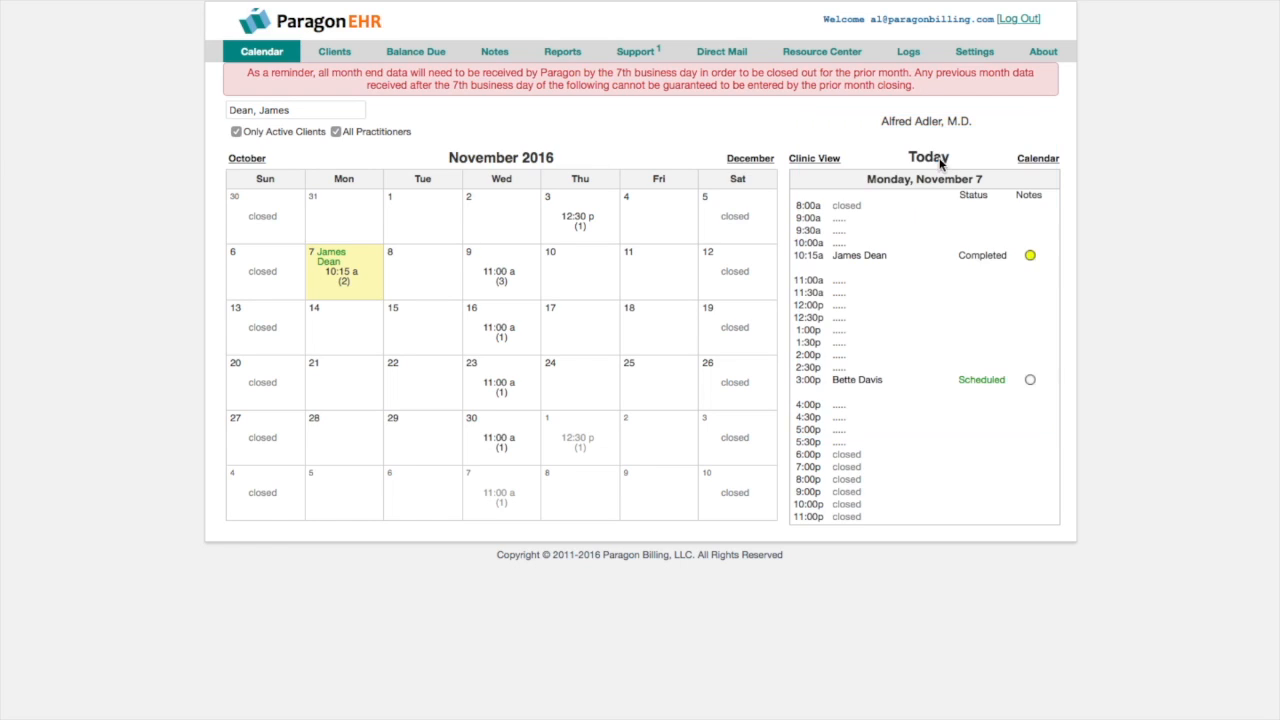
- Start a new appointment on Thursday, November 10, 2016 at 11:00 am and pick another client from the client list
click(578, 266)
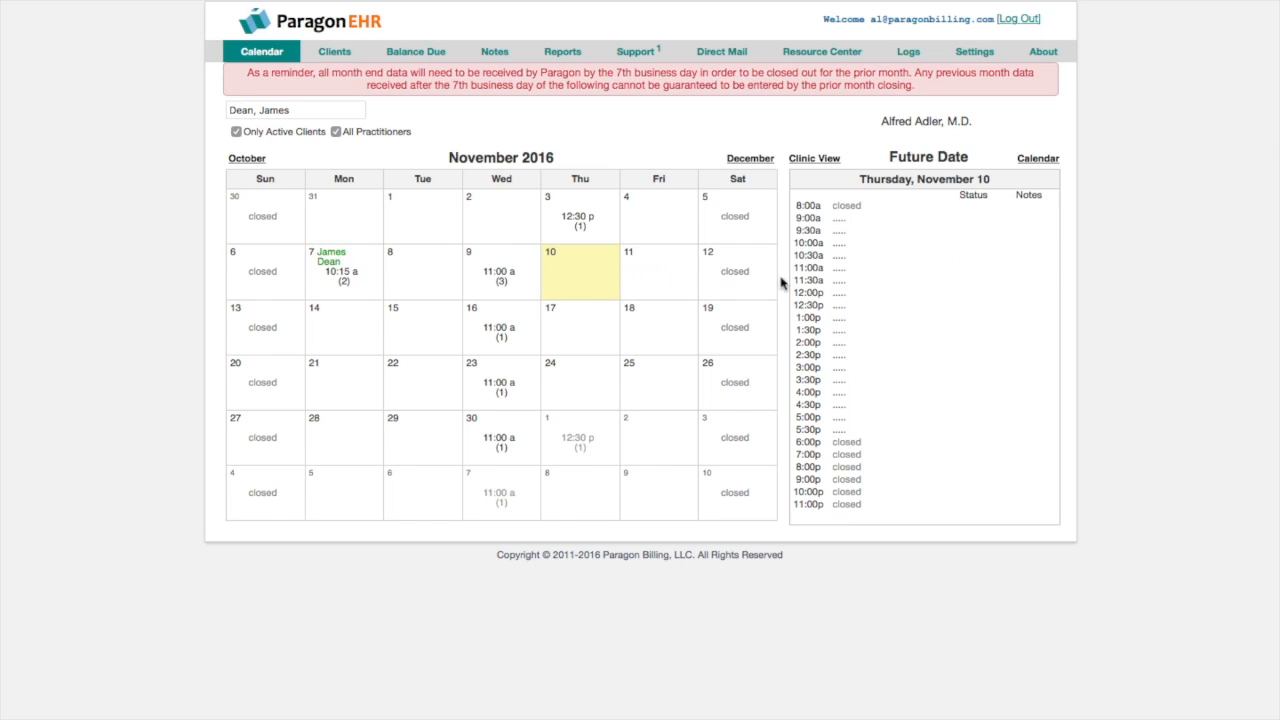
click(817, 269)
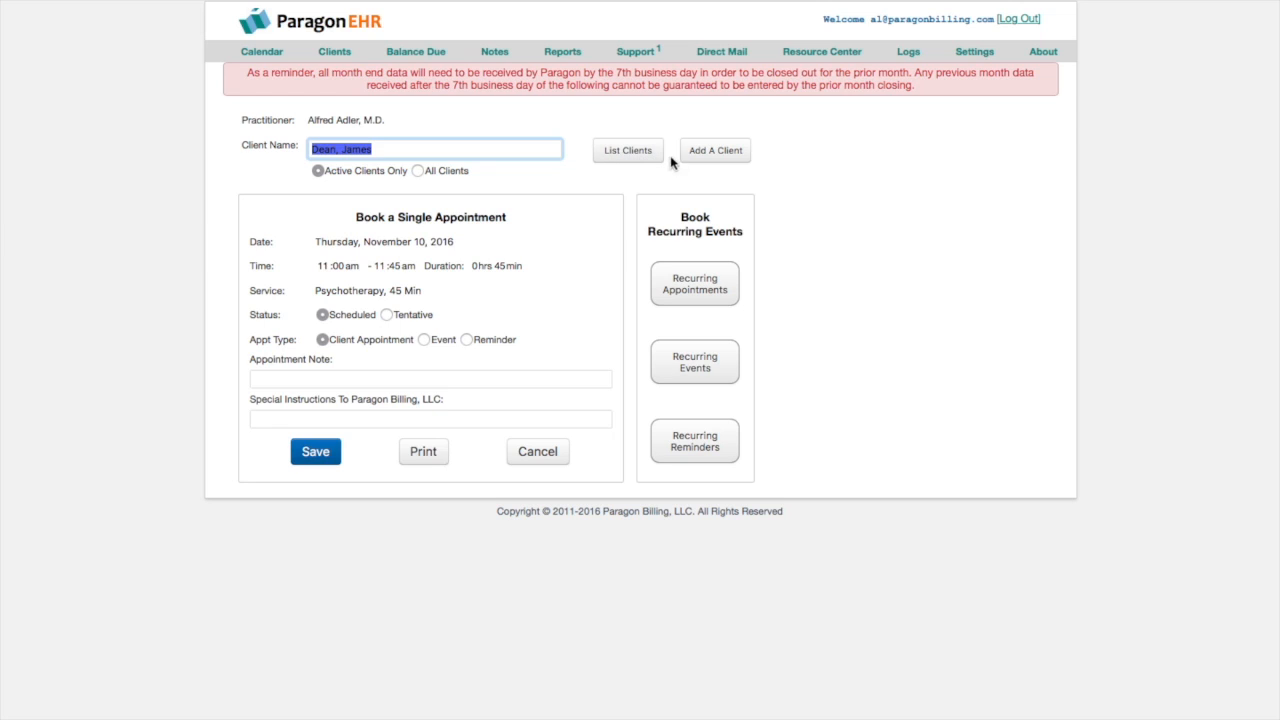
click(600, 157)
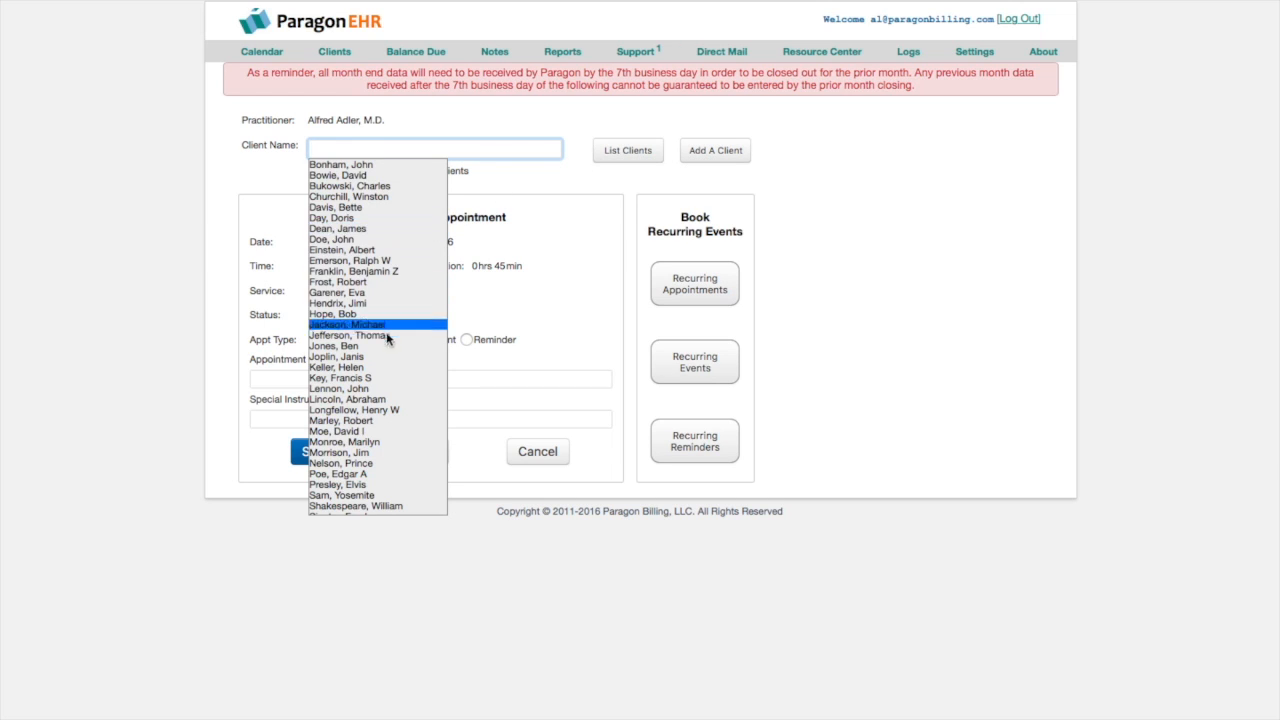
click(383, 378)
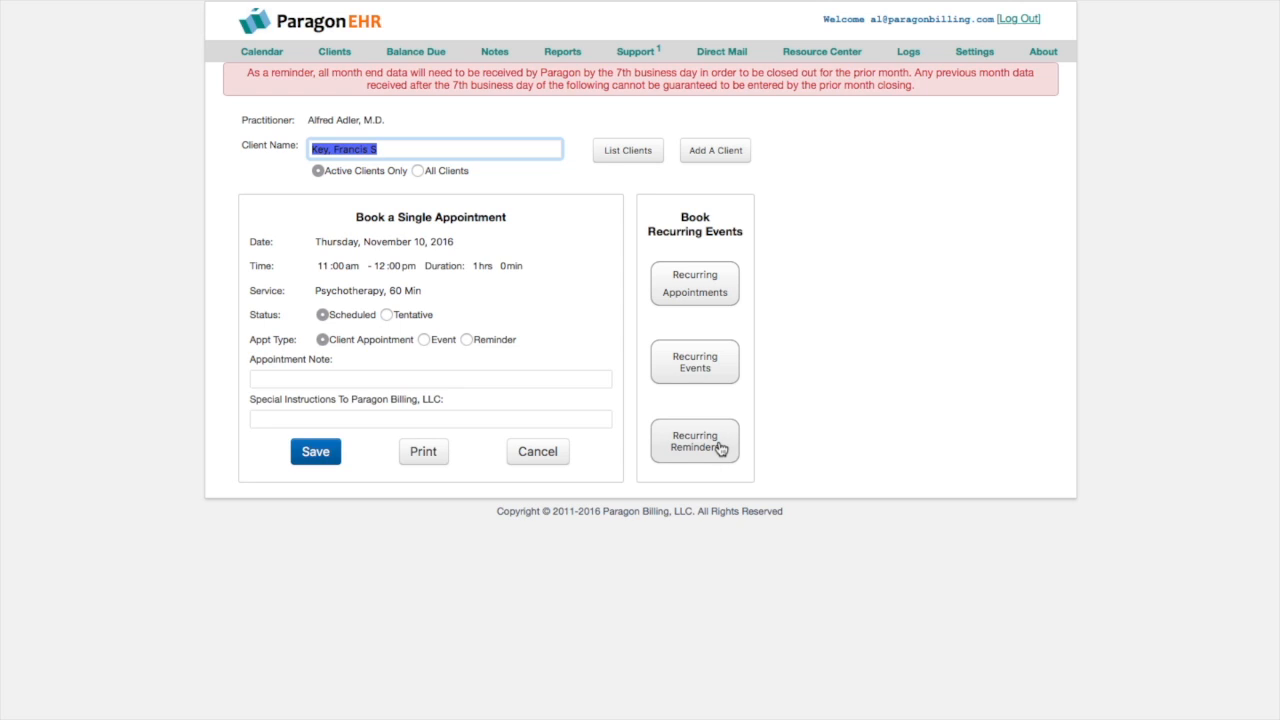
- Add and save a recurring appointment for the client every Thursday at 10:00 am, keeping the default service, duration and dates
click(727, 283)
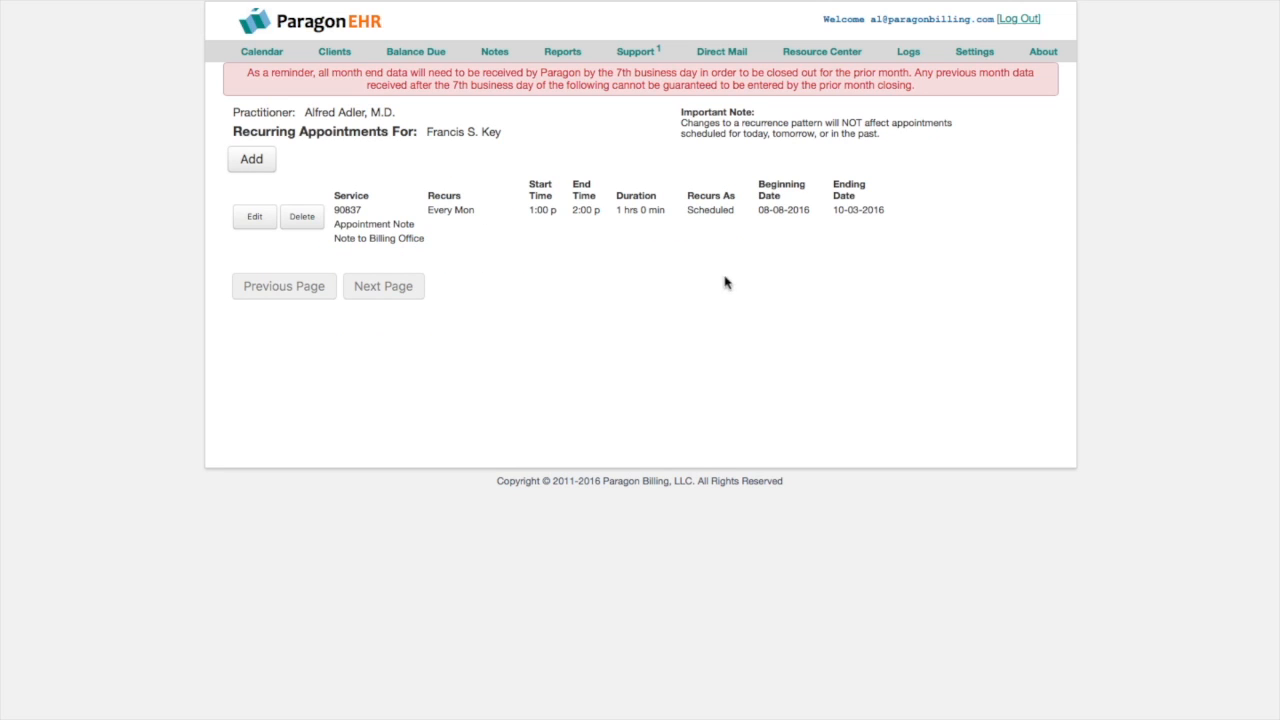
click(251, 162)
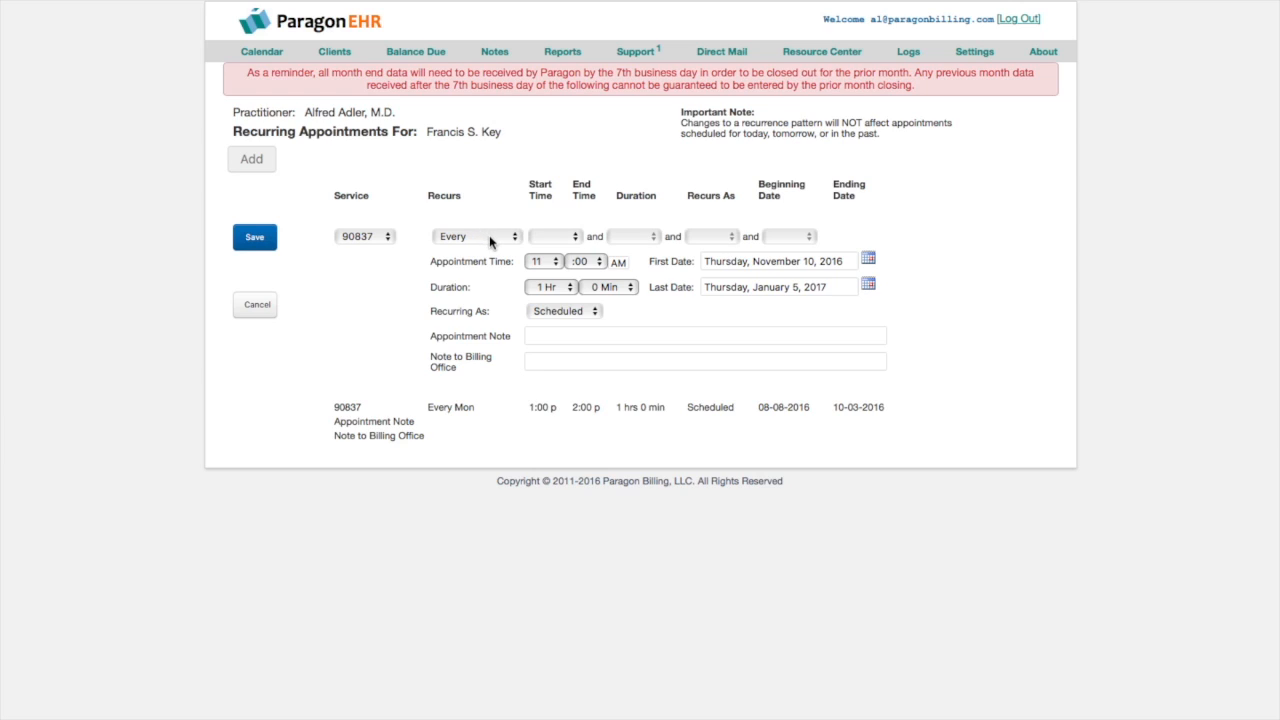
click(556, 236)
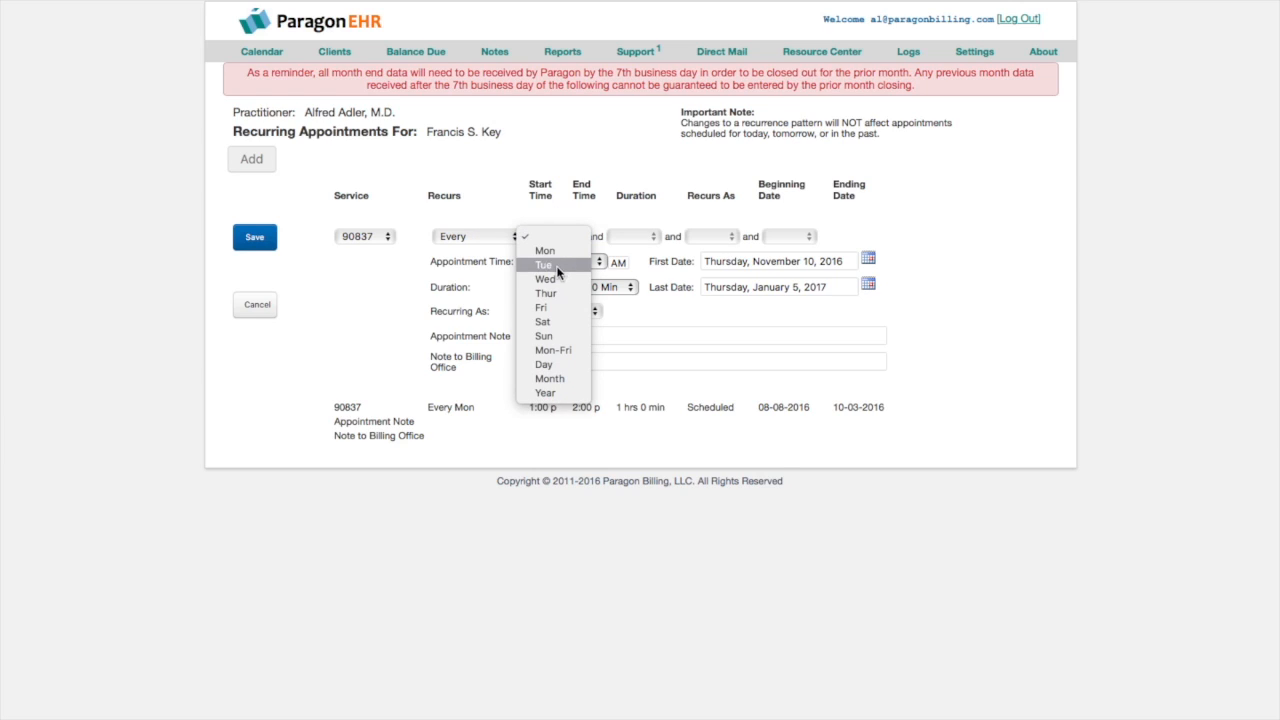
click(557, 293)
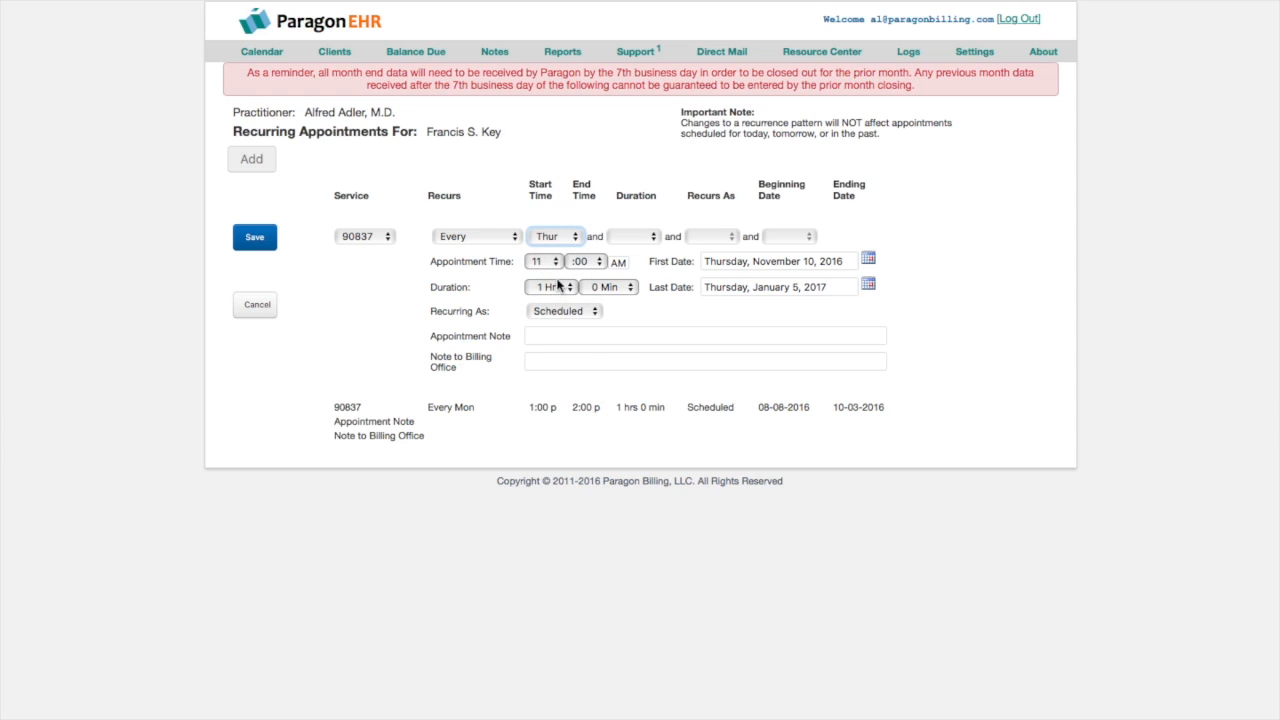
click(559, 266)
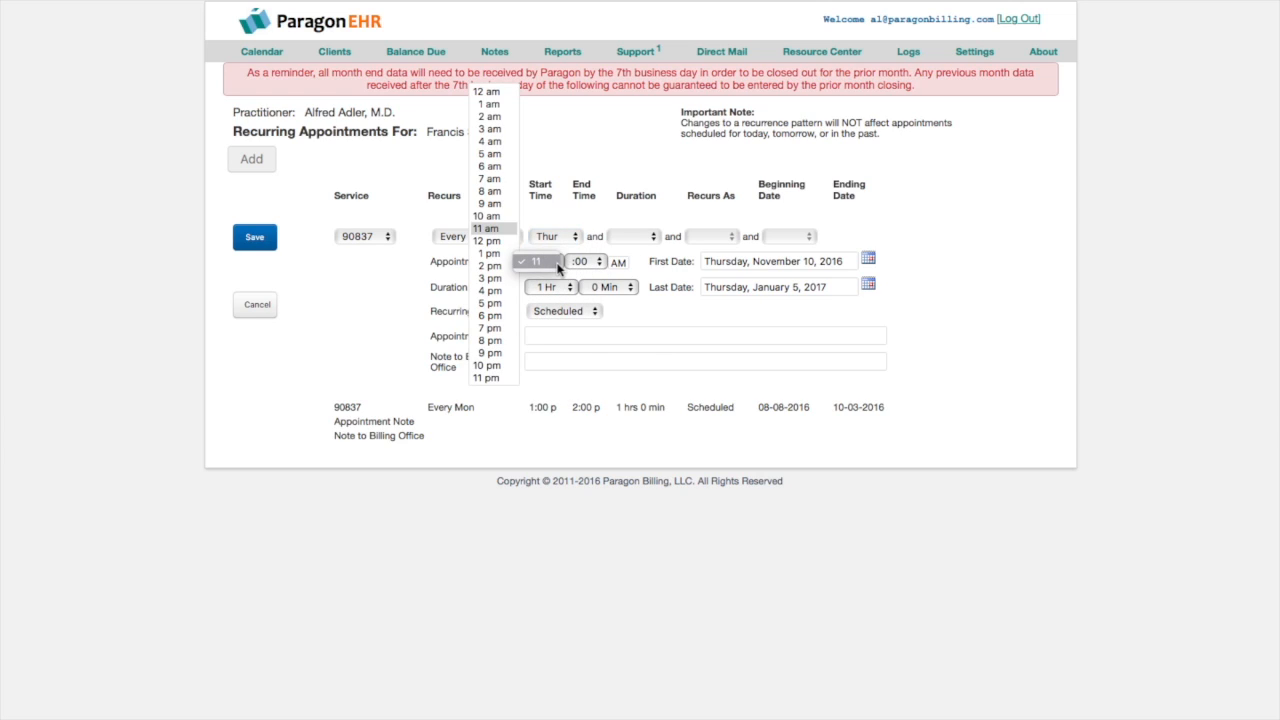
click(489, 217)
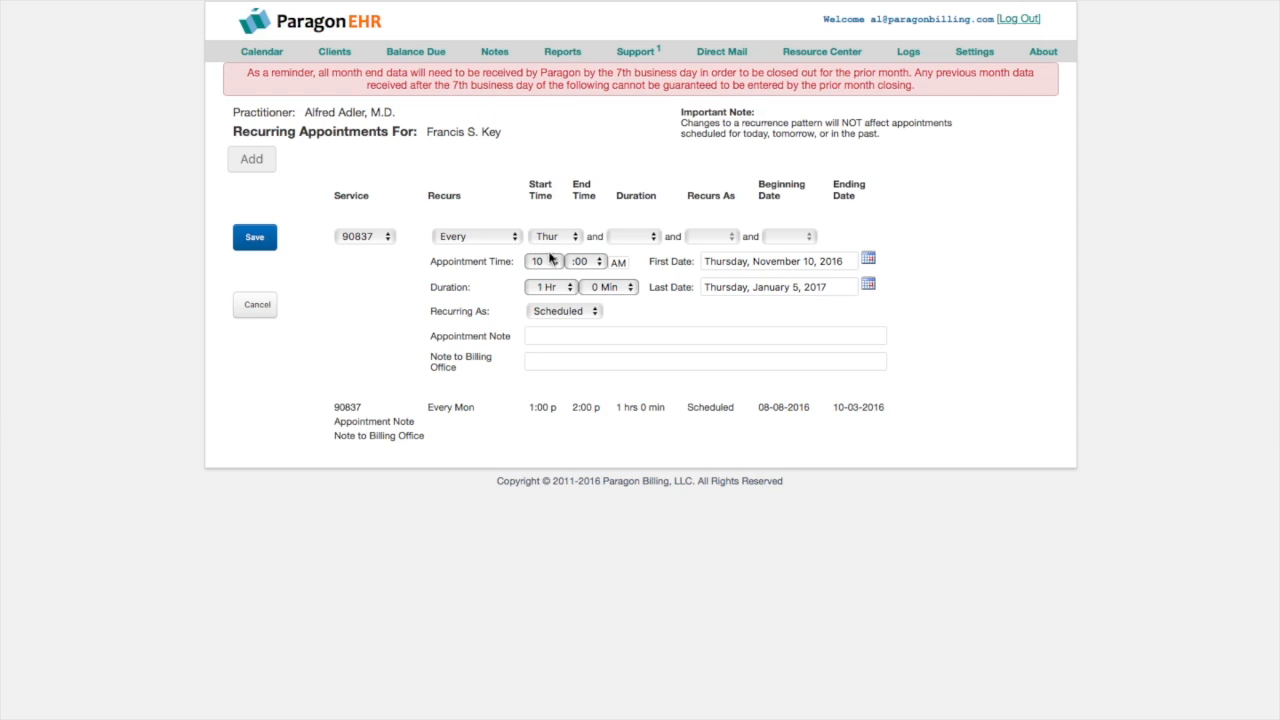
click(254, 238)
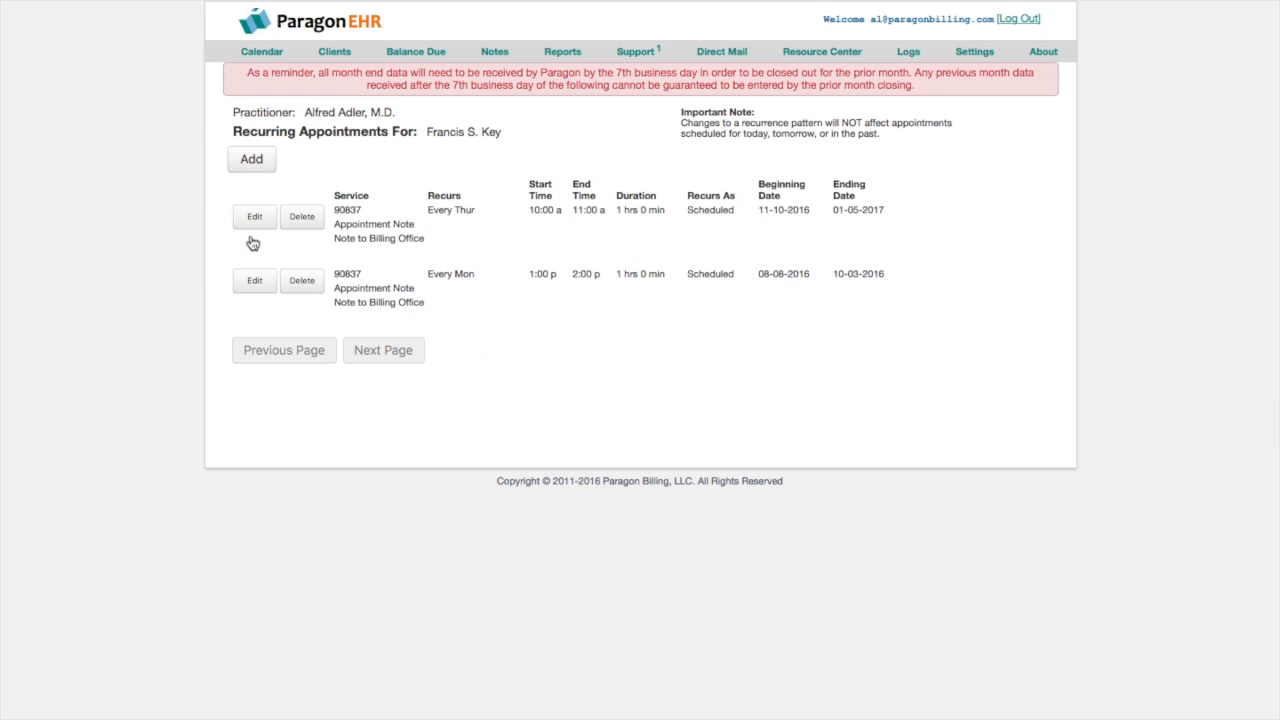
- Return to the calendar, highlight the appointments of the first client matching "ja", and view the day across practitioners in Clinic View
click(266, 58)
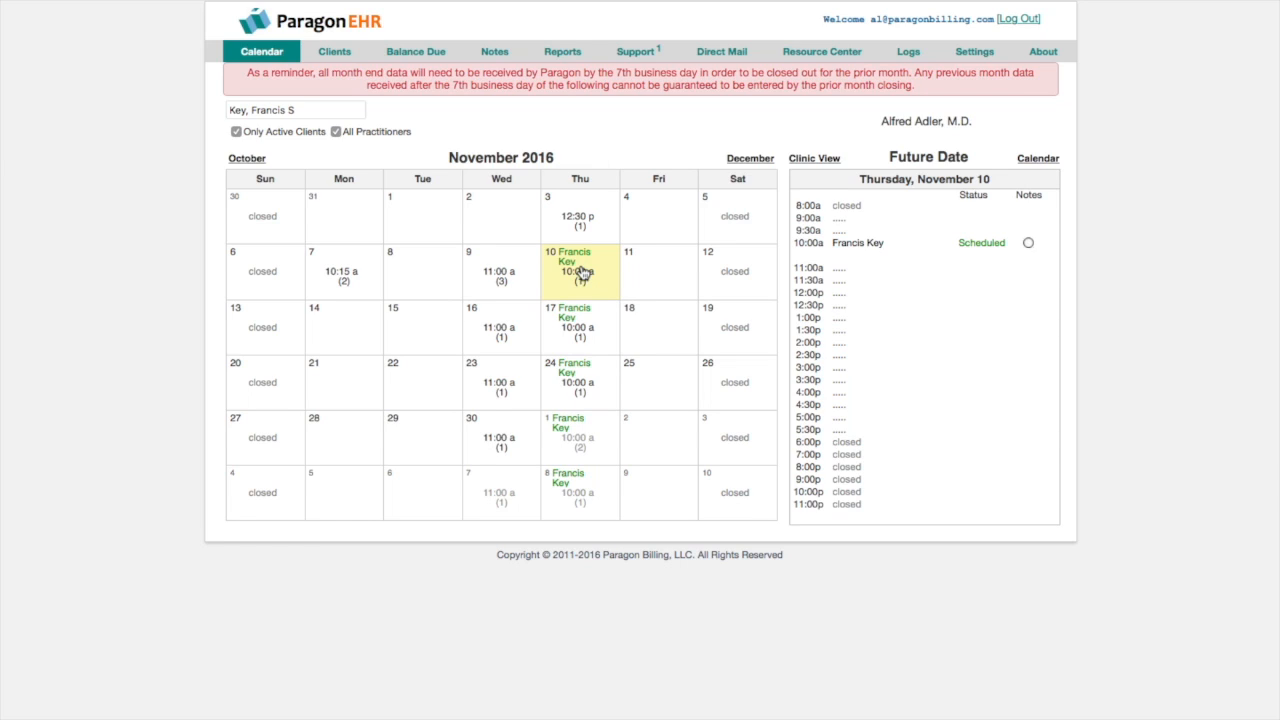
triple_click(340, 112)
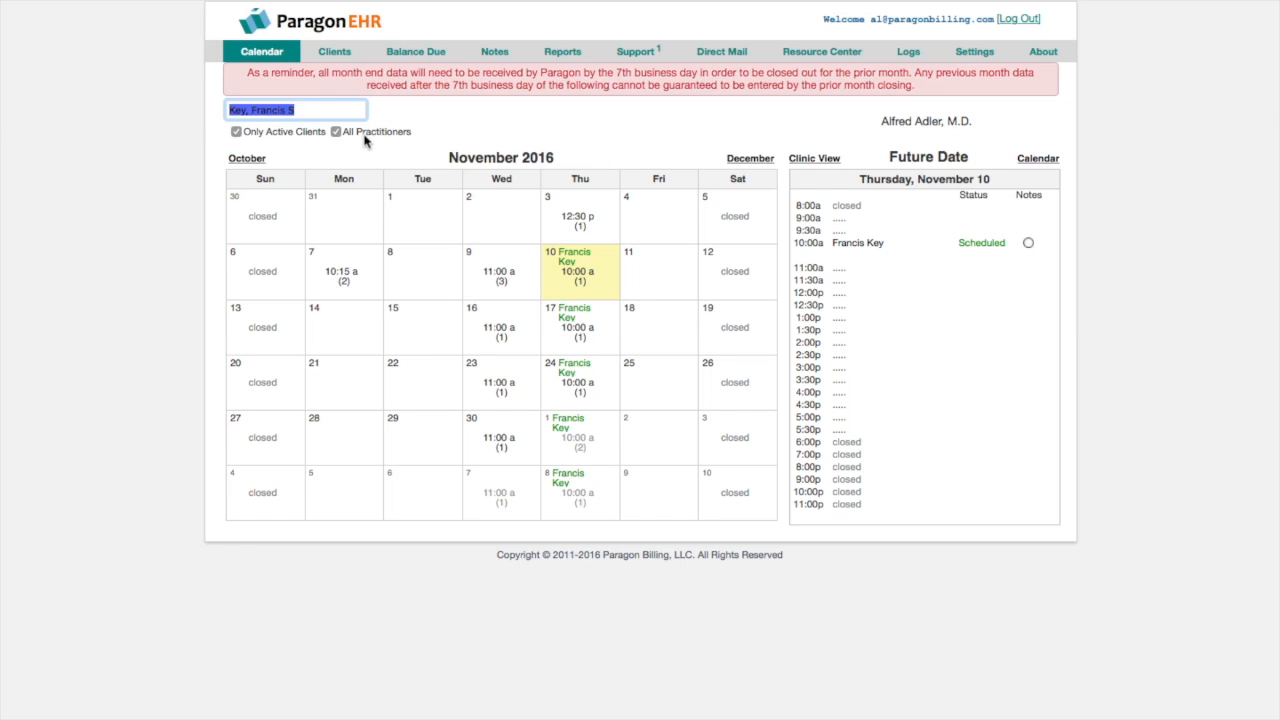
text(ja)
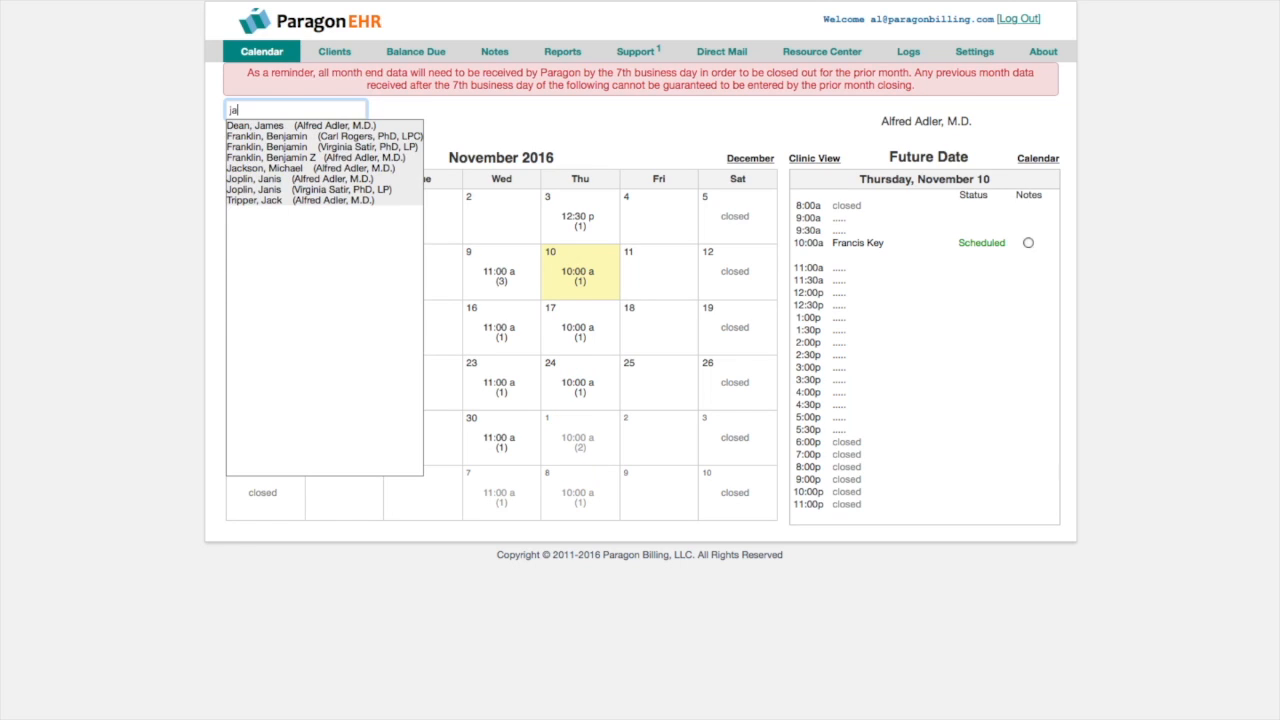
click(285, 126)
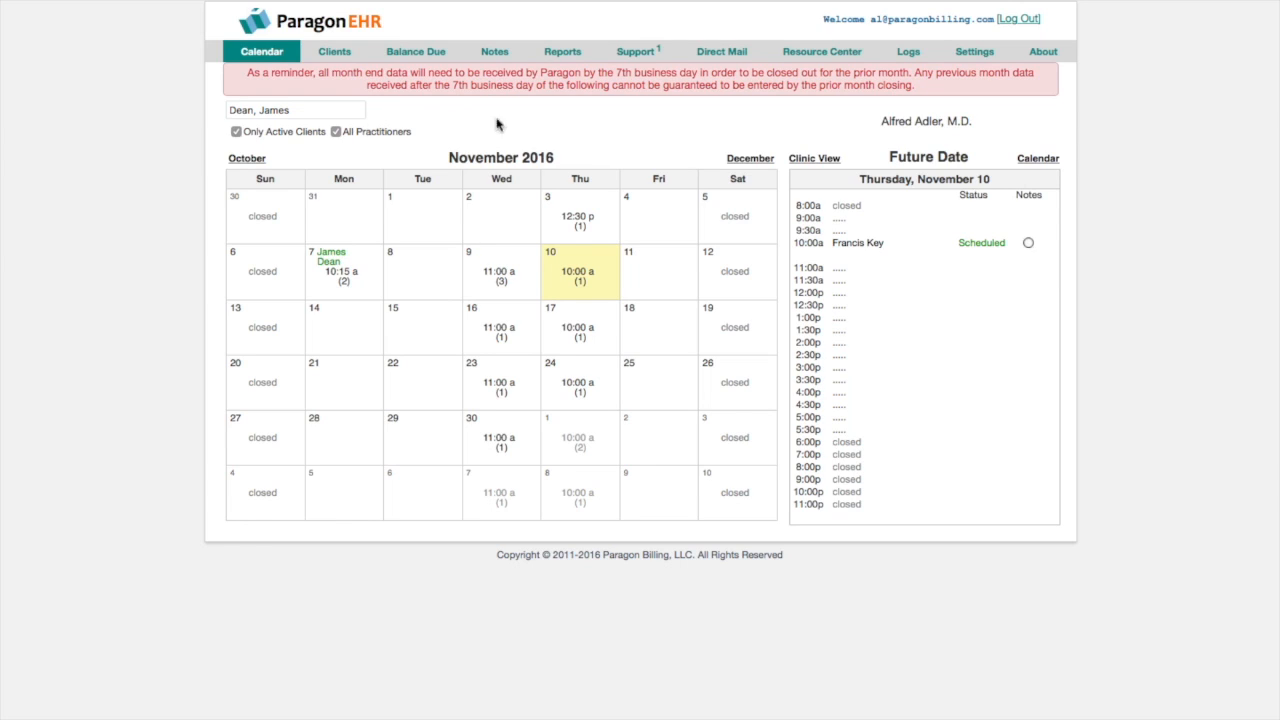
click(814, 162)
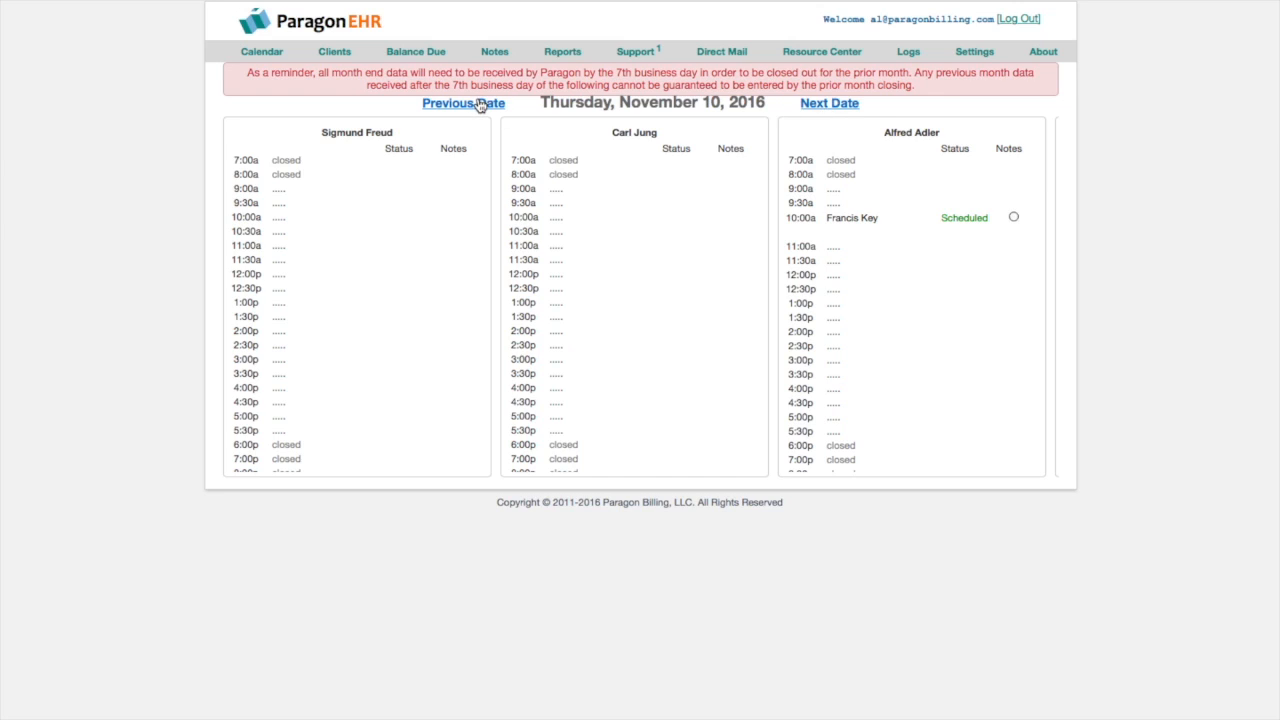
- Open the record of the second client in the client list for editing, and keep the first phone's type as Mobile
click(333, 57)
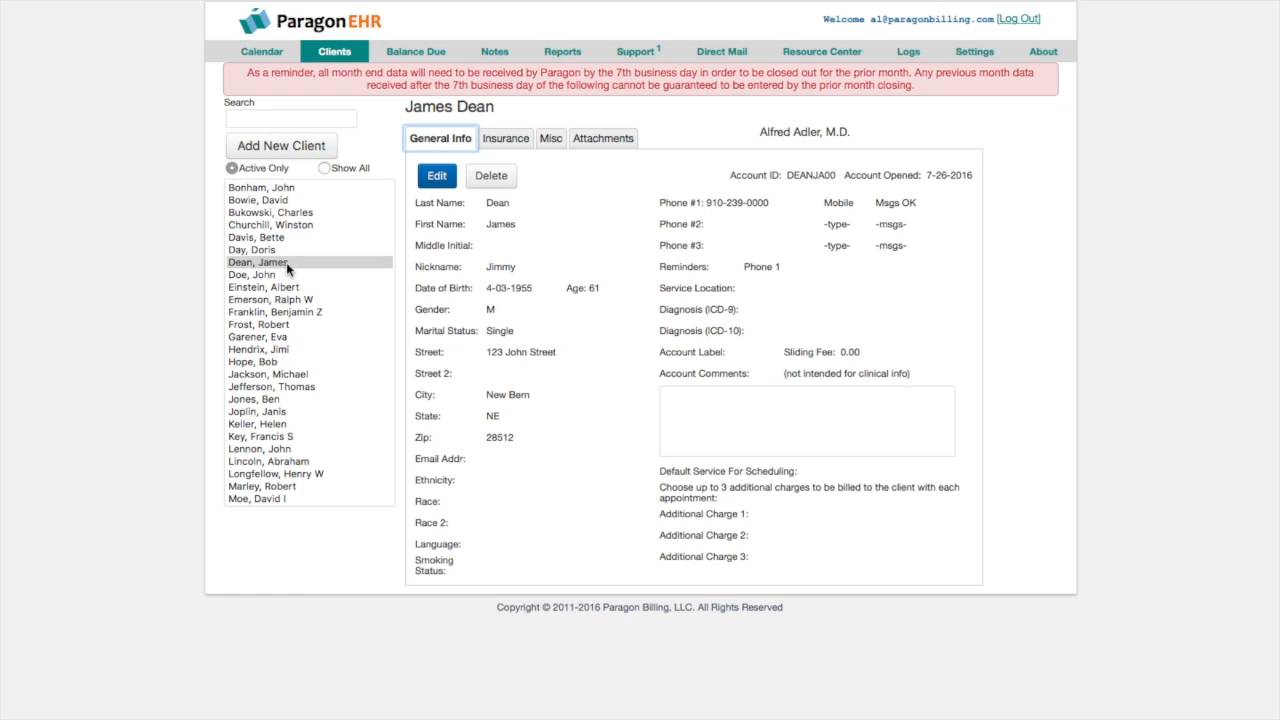
click(294, 203)
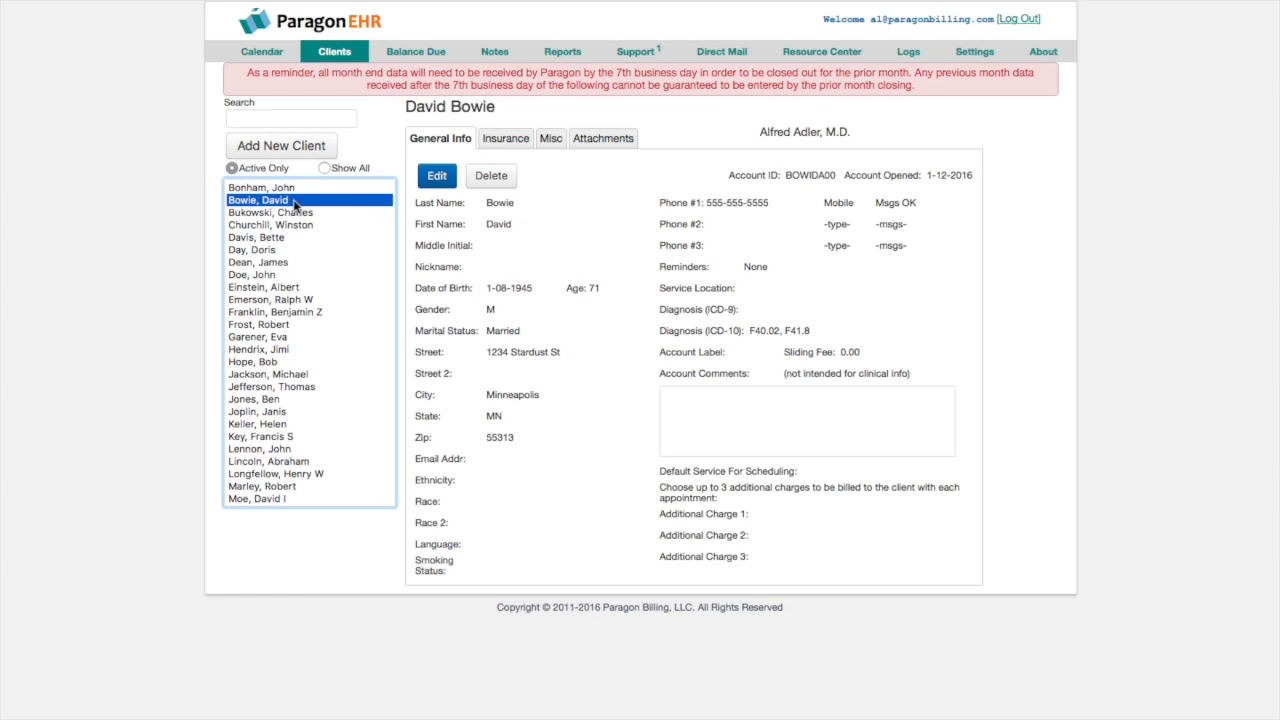
click(436, 177)
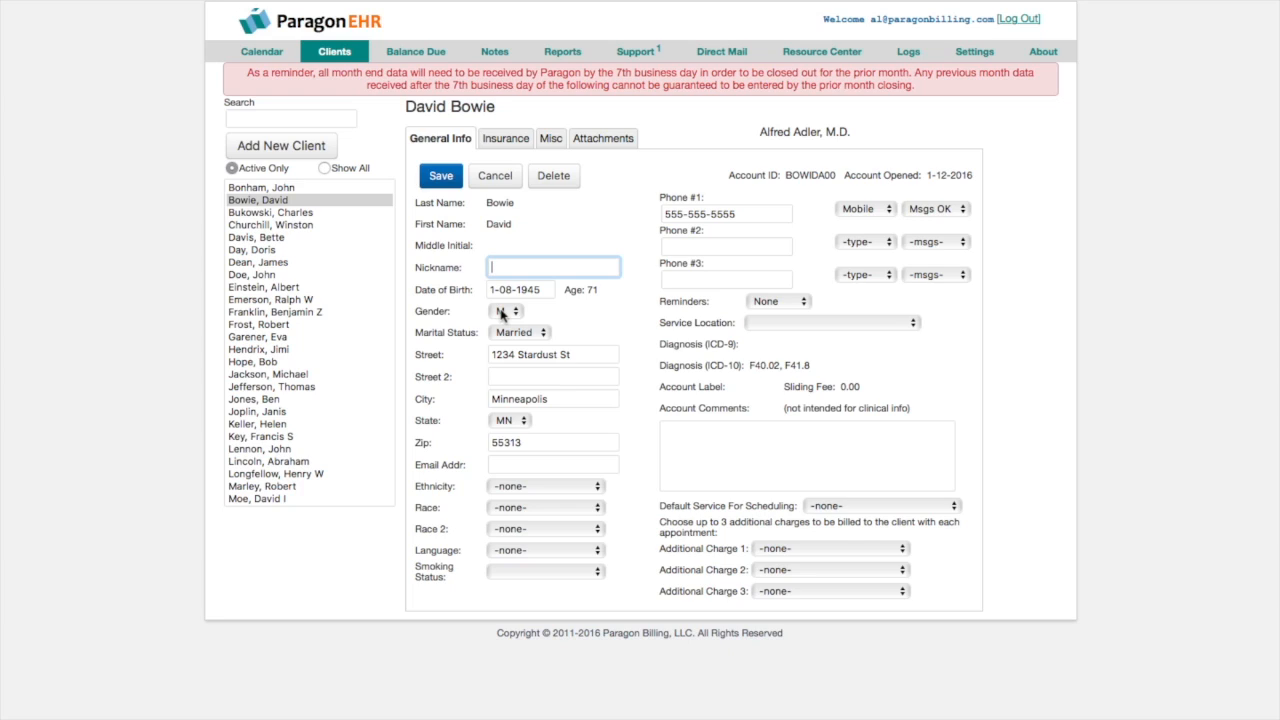
click(885, 208)
click(881, 208)
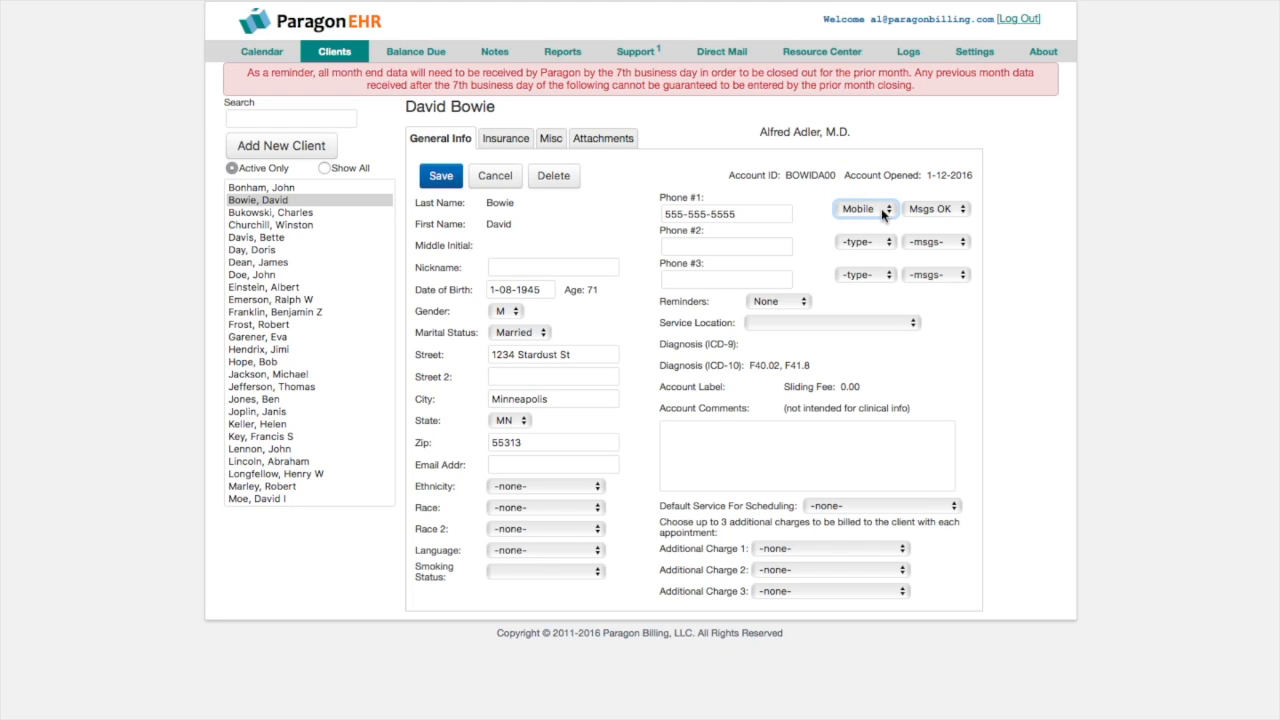
- Set the client's appointment reminders to Phone 1 and save the general information
click(792, 307)
click(794, 313)
click(799, 304)
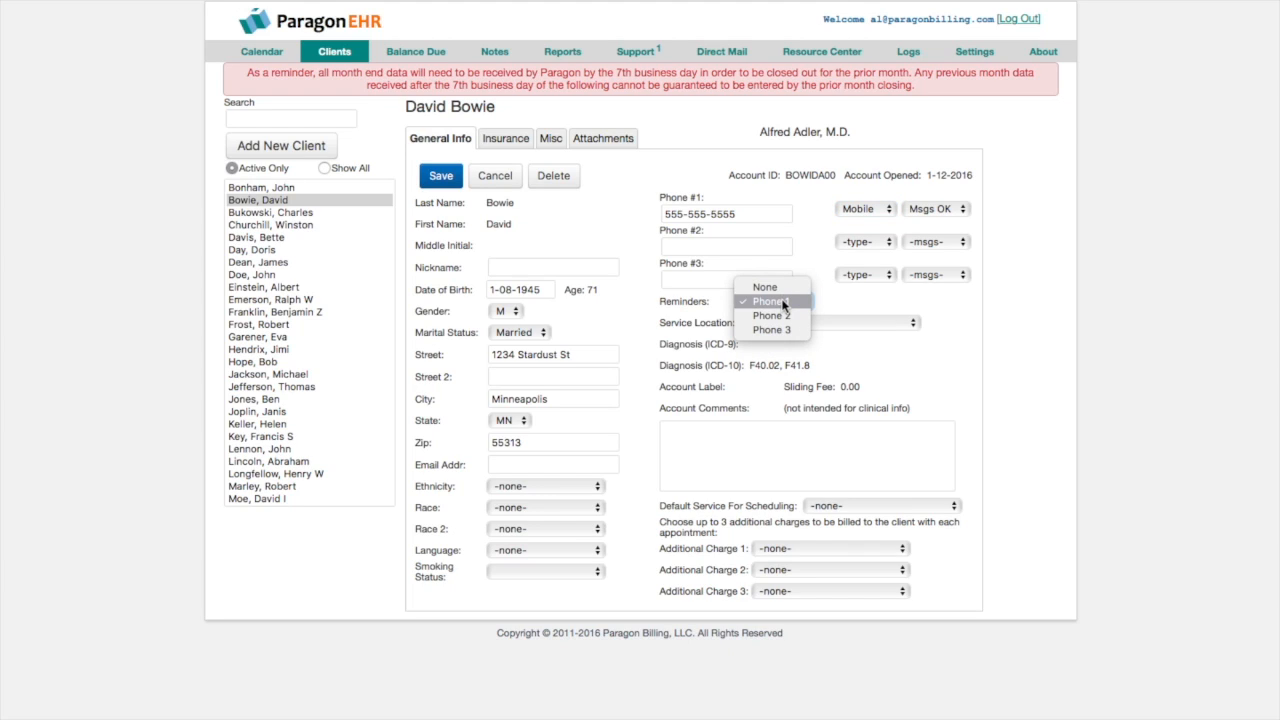
click(784, 303)
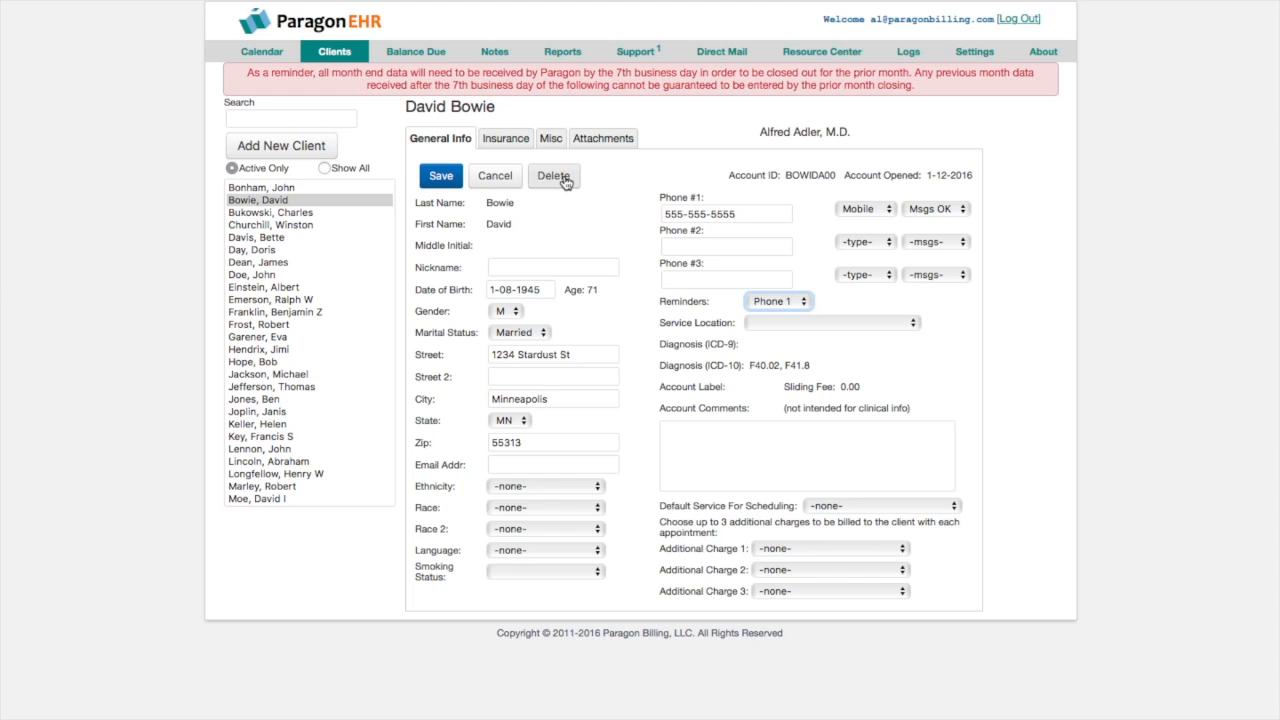
click(442, 177)
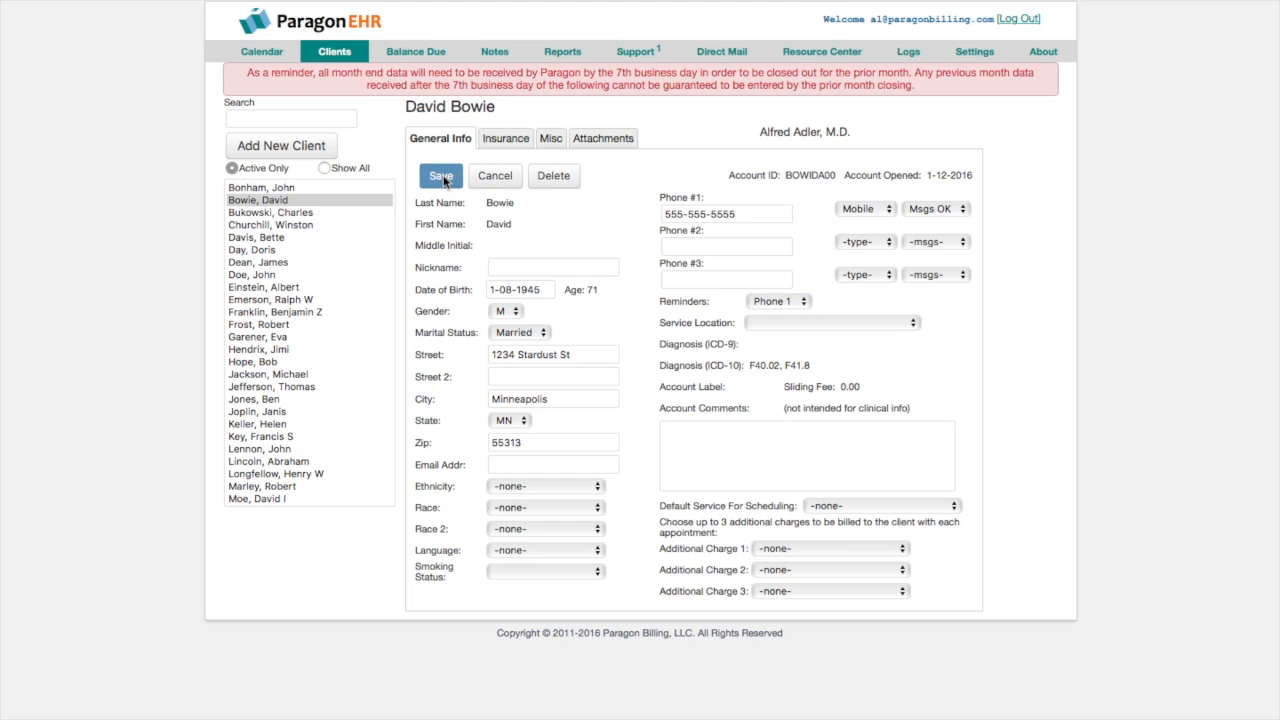
click(441, 176)
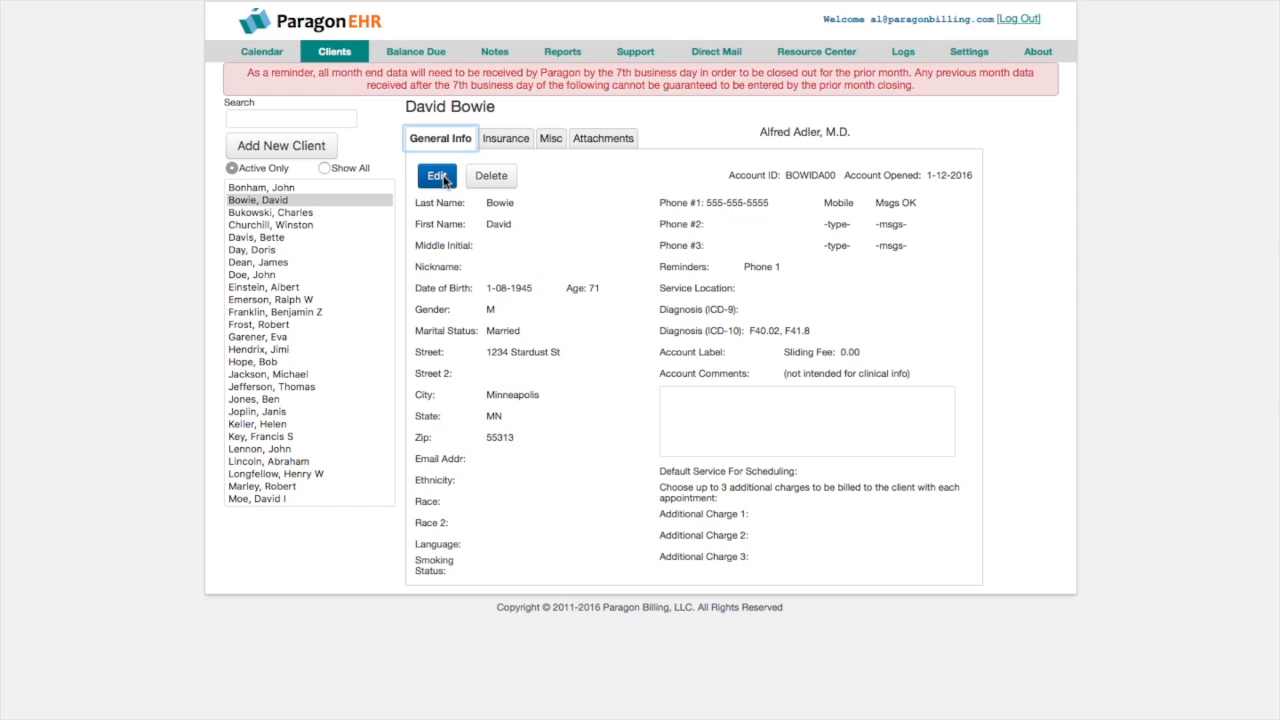
- View the client's insurance information and the list of insurers for a new policy, without choosing one
click(500, 140)
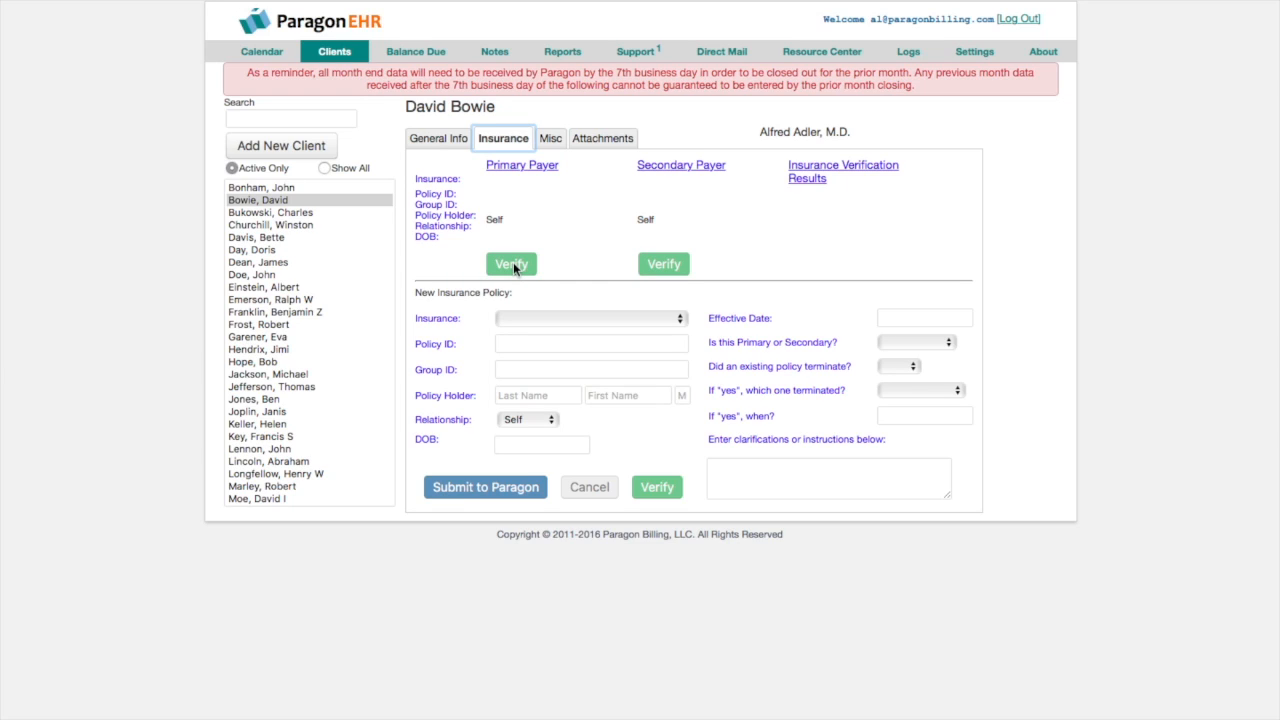
click(519, 318)
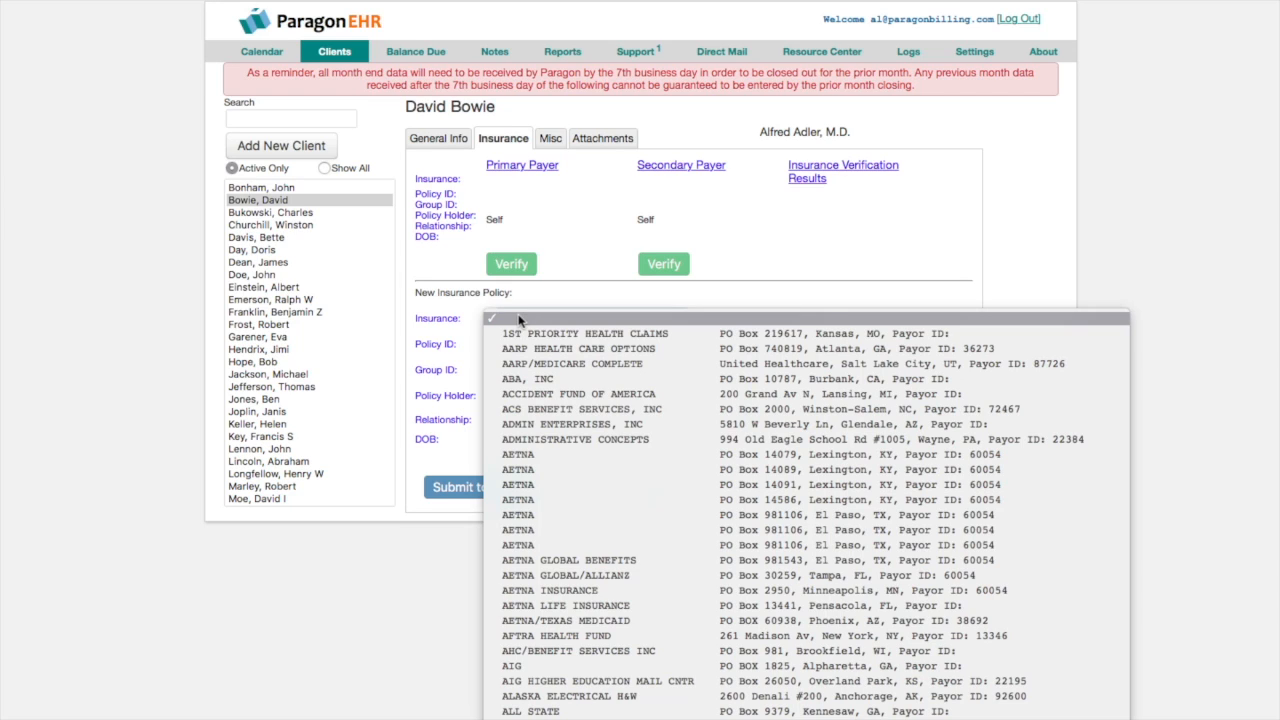
click(470, 330)
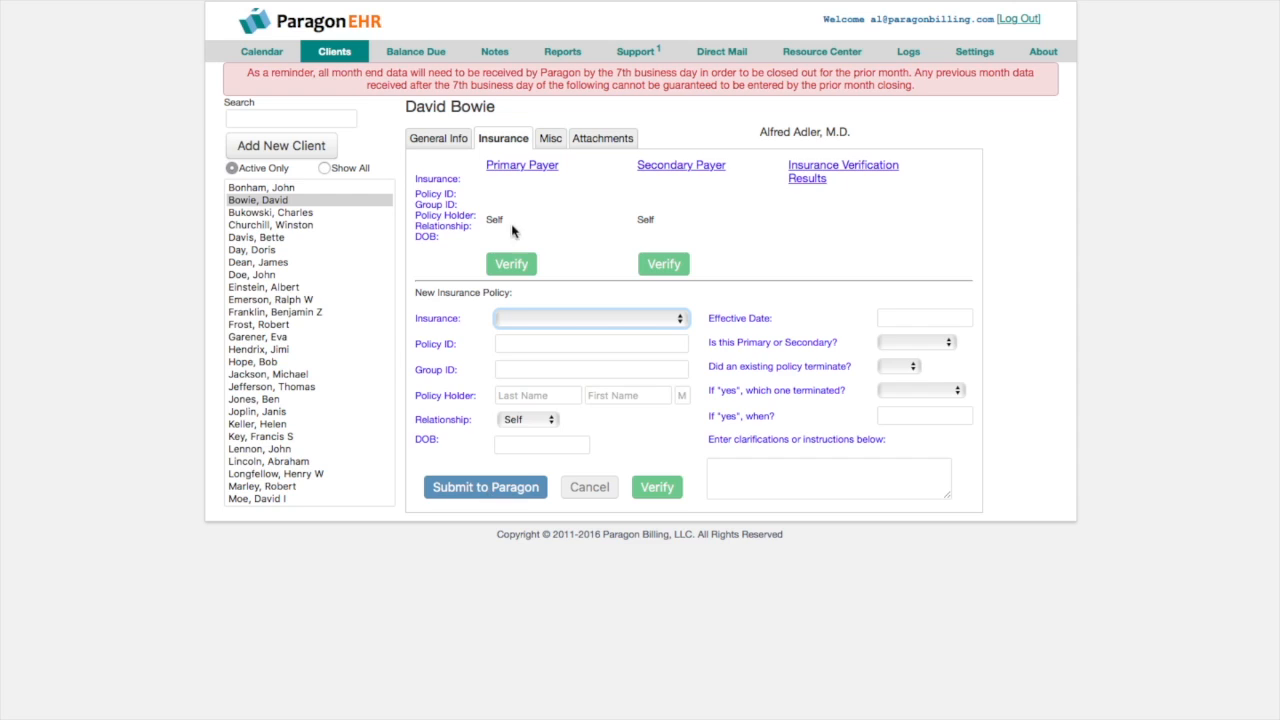
- Examine the client's medication list, viewing the blank form for a new record without submitting it, and select the ZOLOFT entry
click(549, 143)
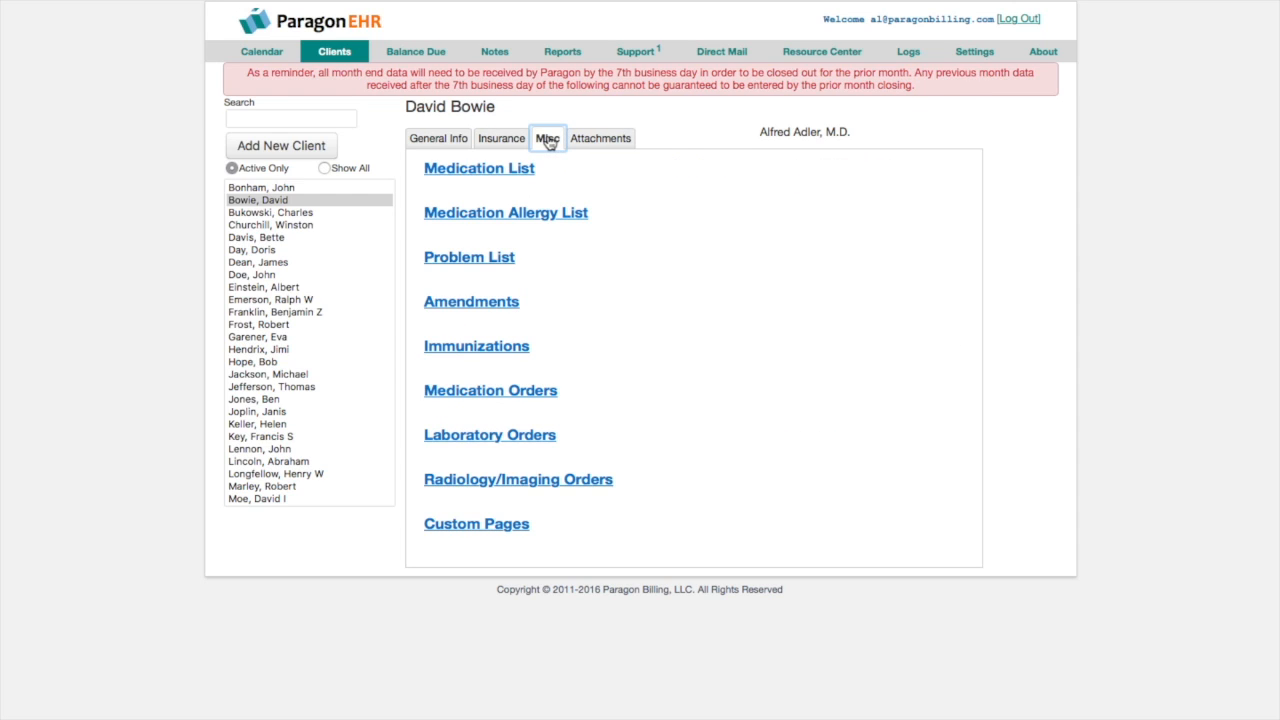
click(511, 172)
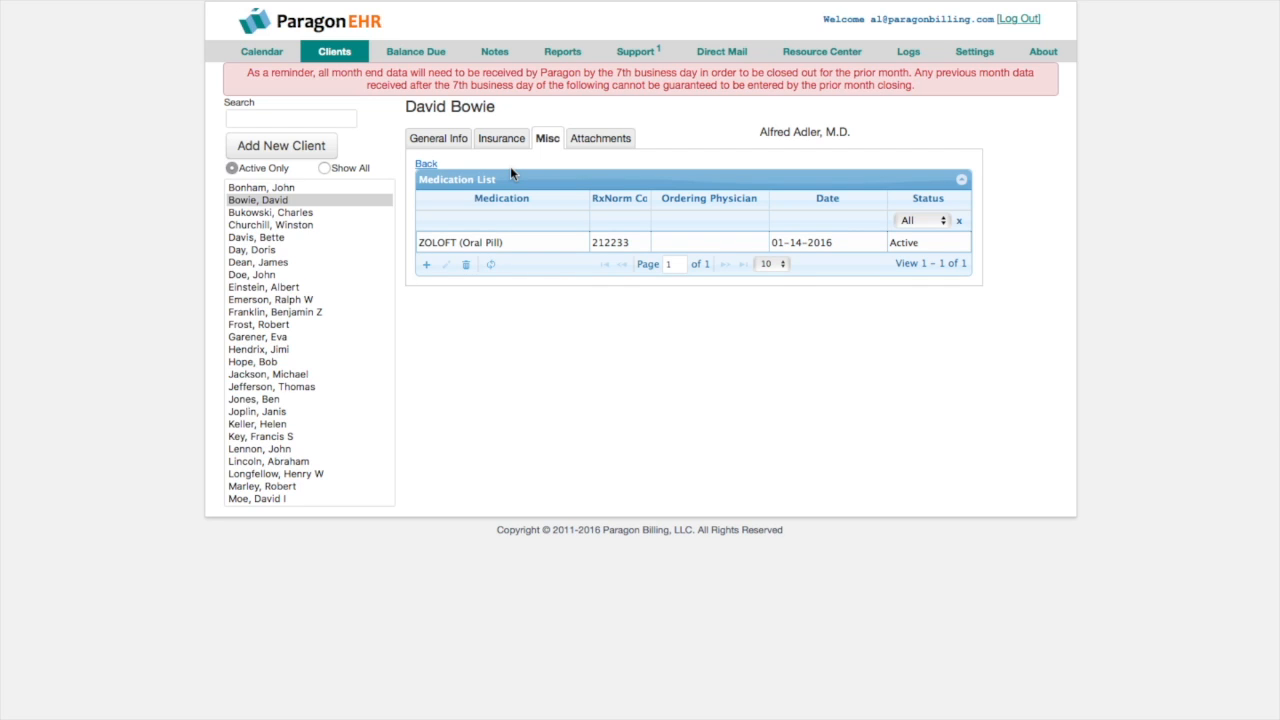
click(426, 266)
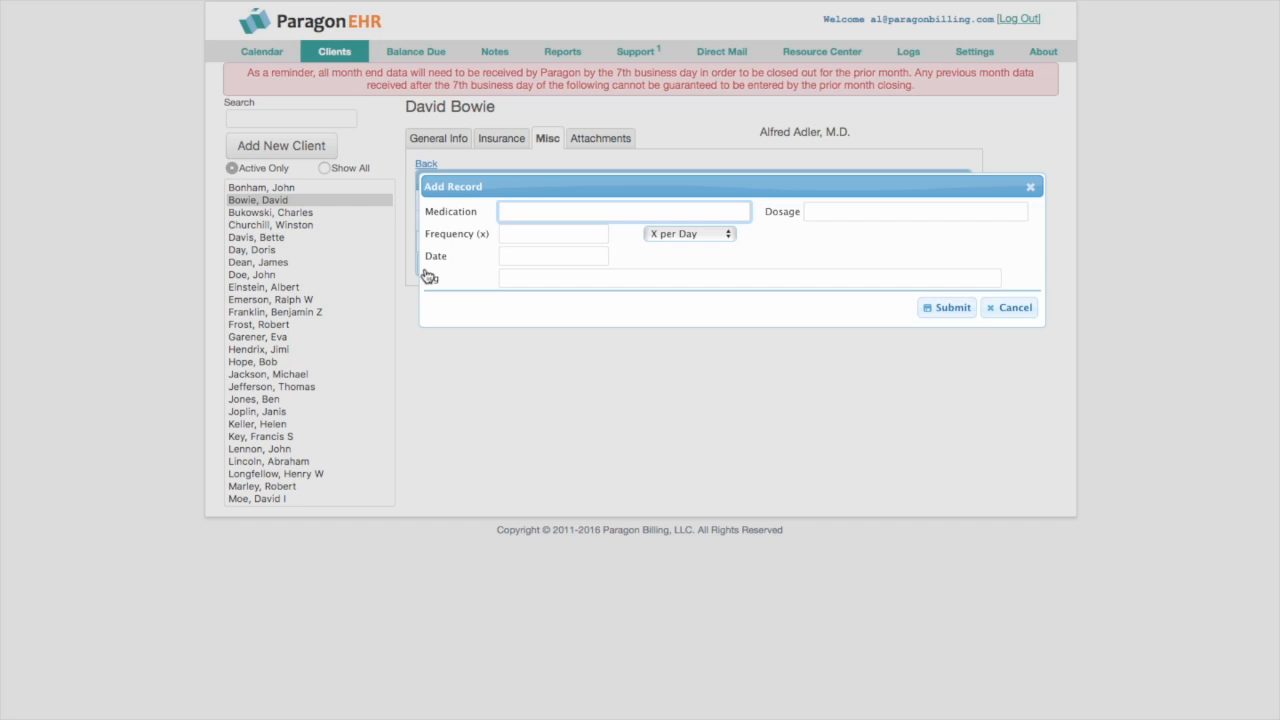
click(1011, 309)
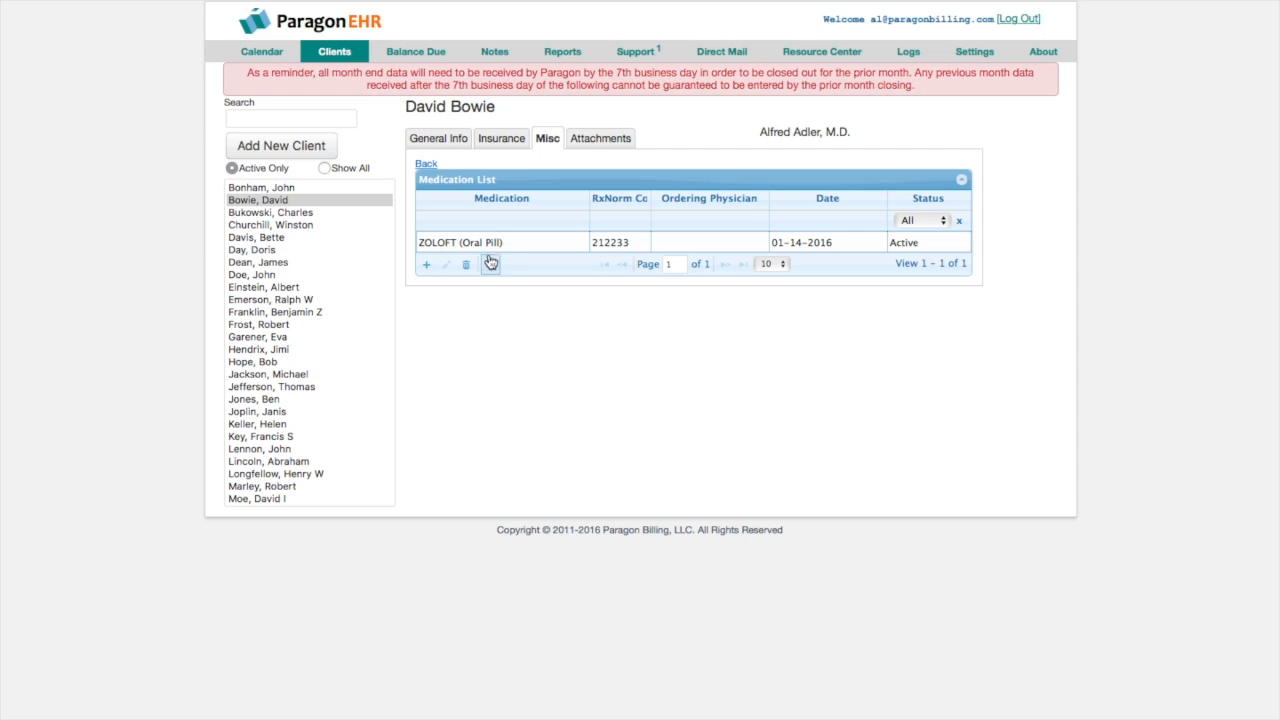
click(515, 243)
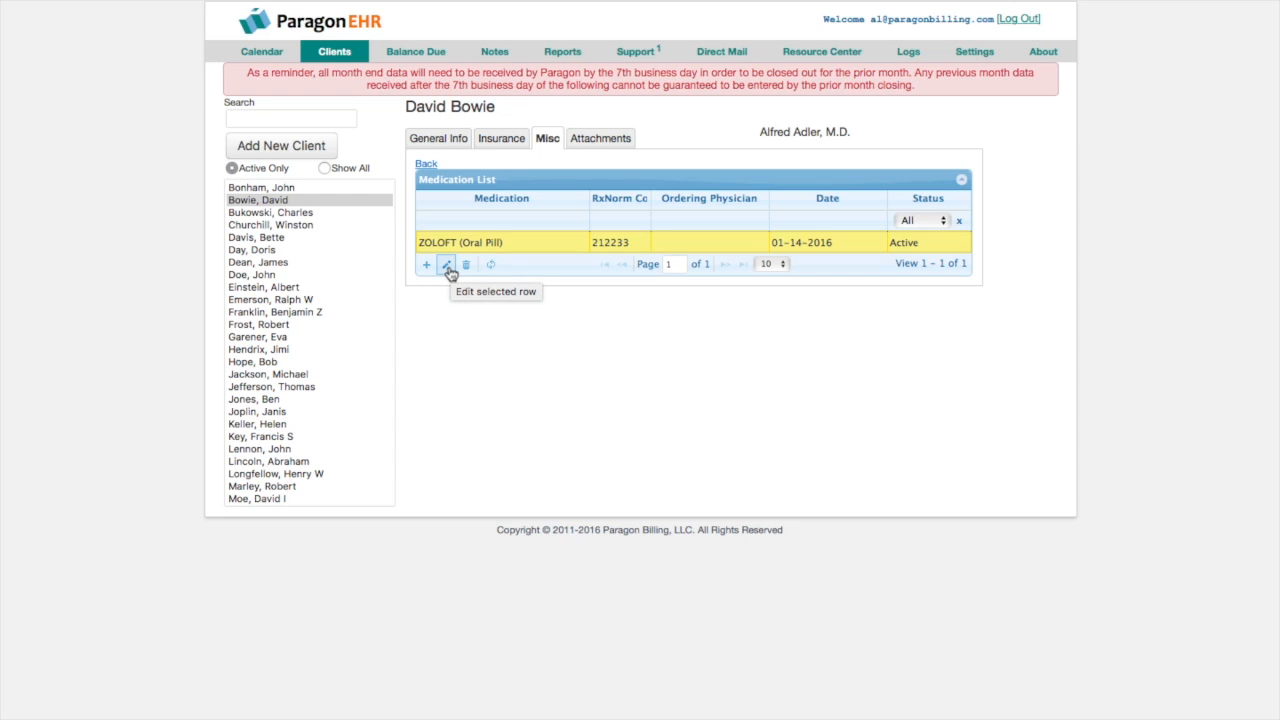
- Review the client's attachments and general information, and view the client's balance due
click(600, 141)
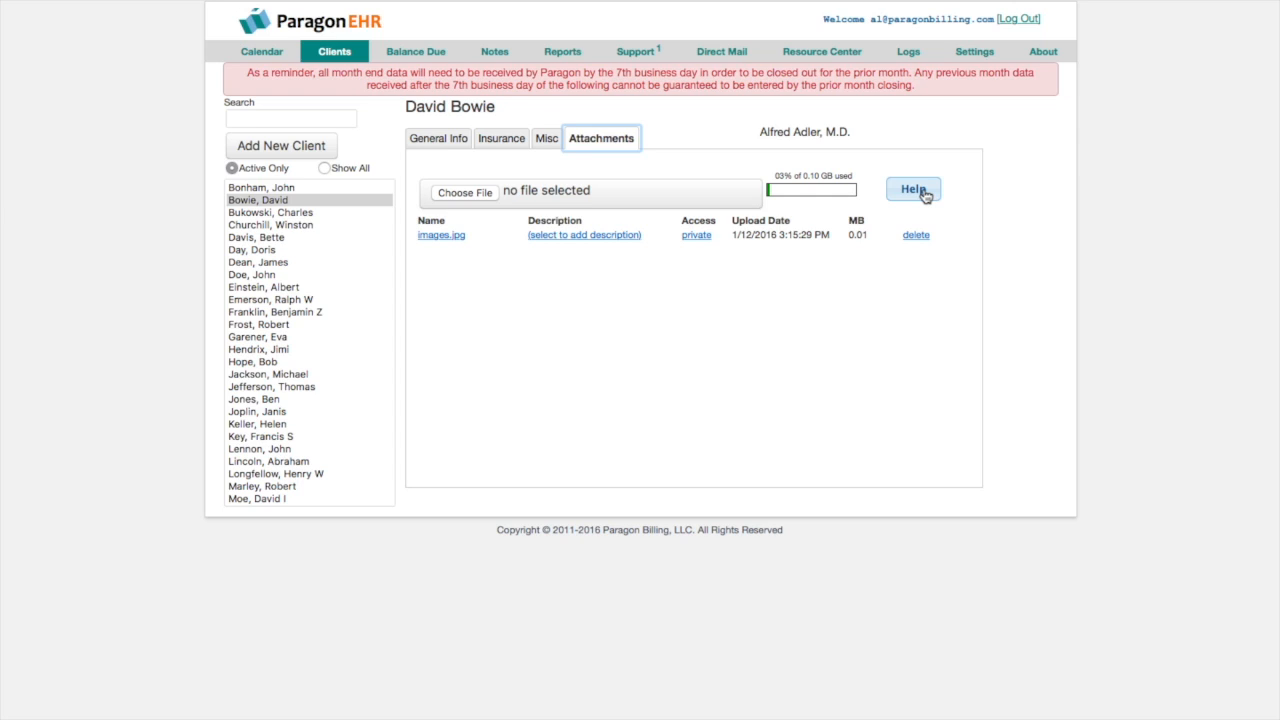
click(444, 140)
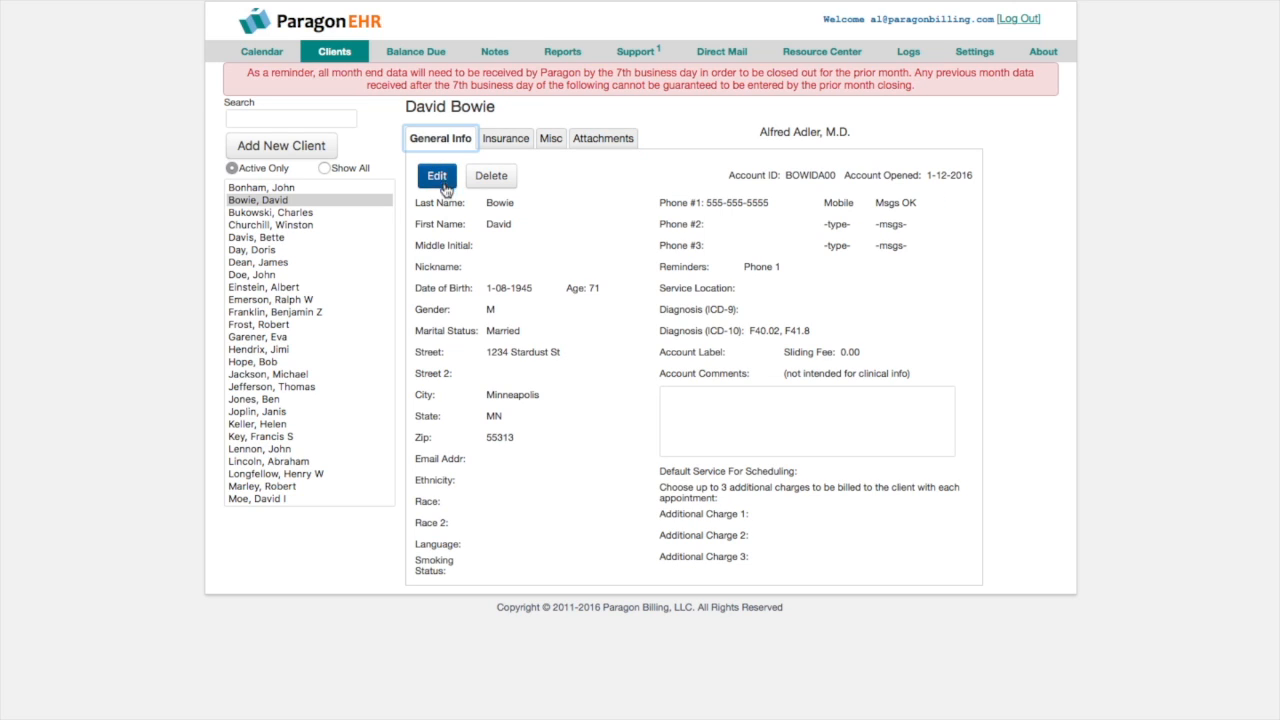
click(426, 60)
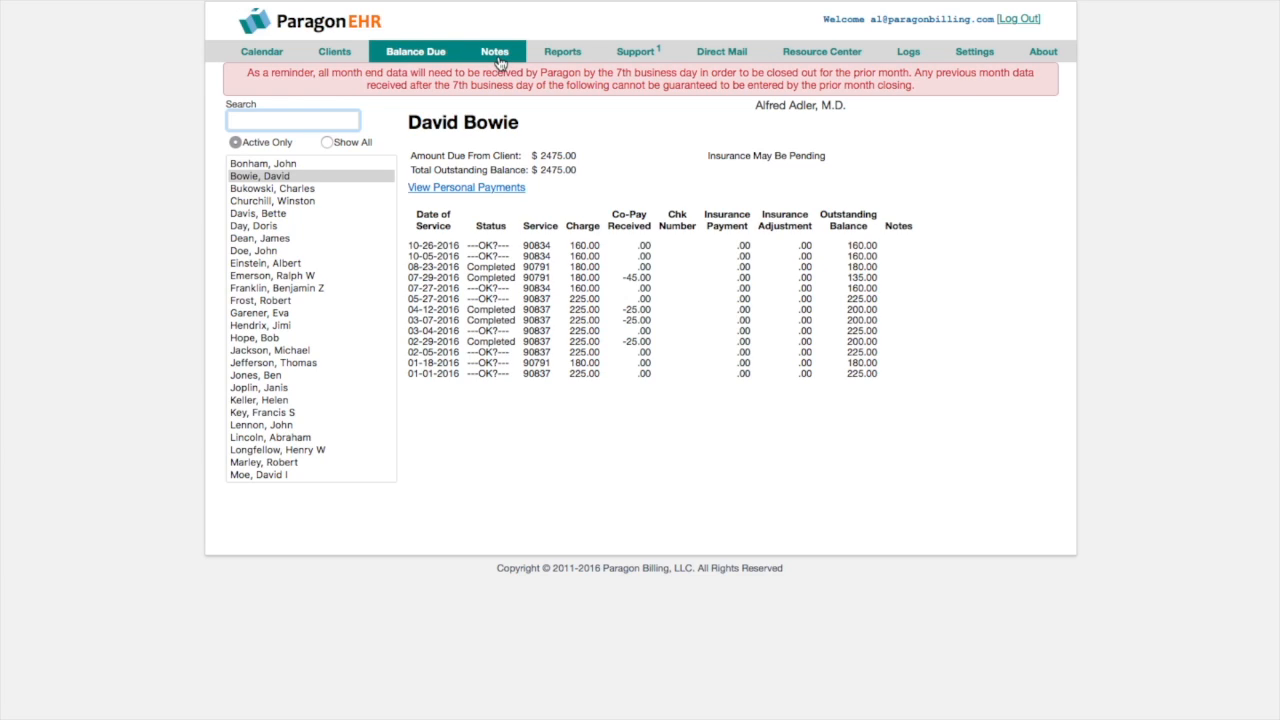
- From the calendar, save the November 10 10:00 am appointment with a jump to notes, and open the second listed client's note dates
click(266, 56)
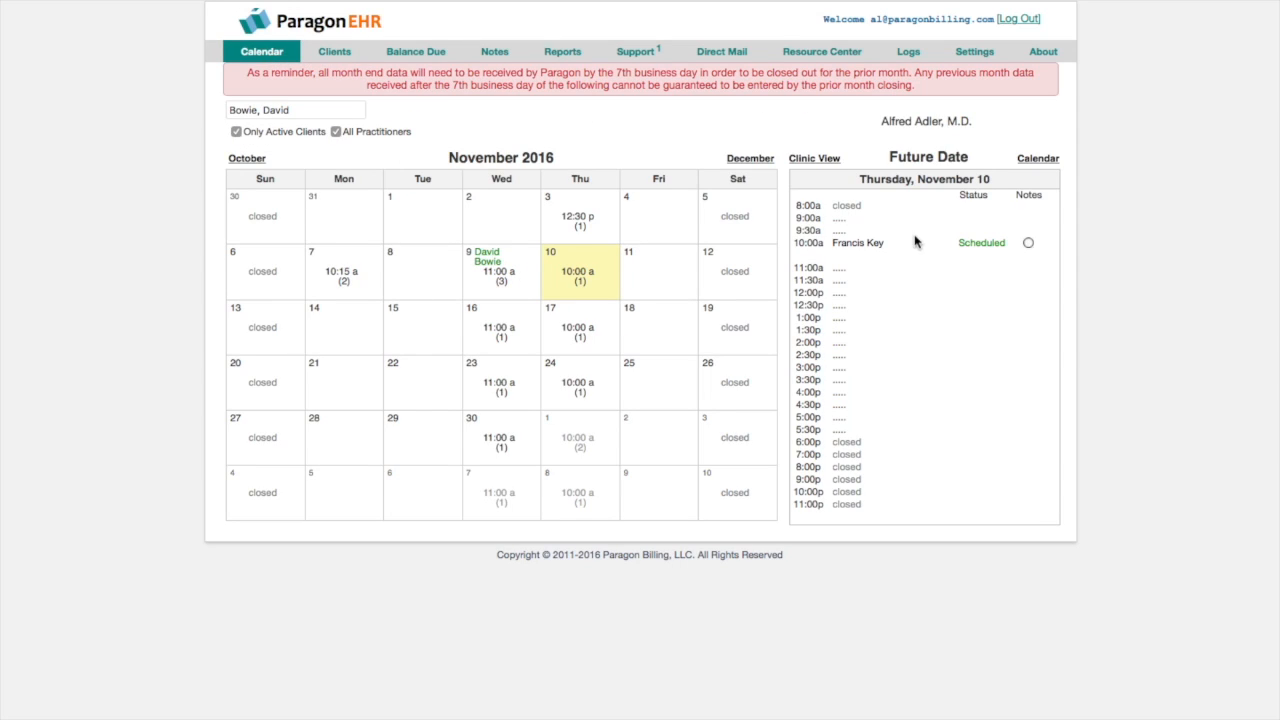
click(981, 245)
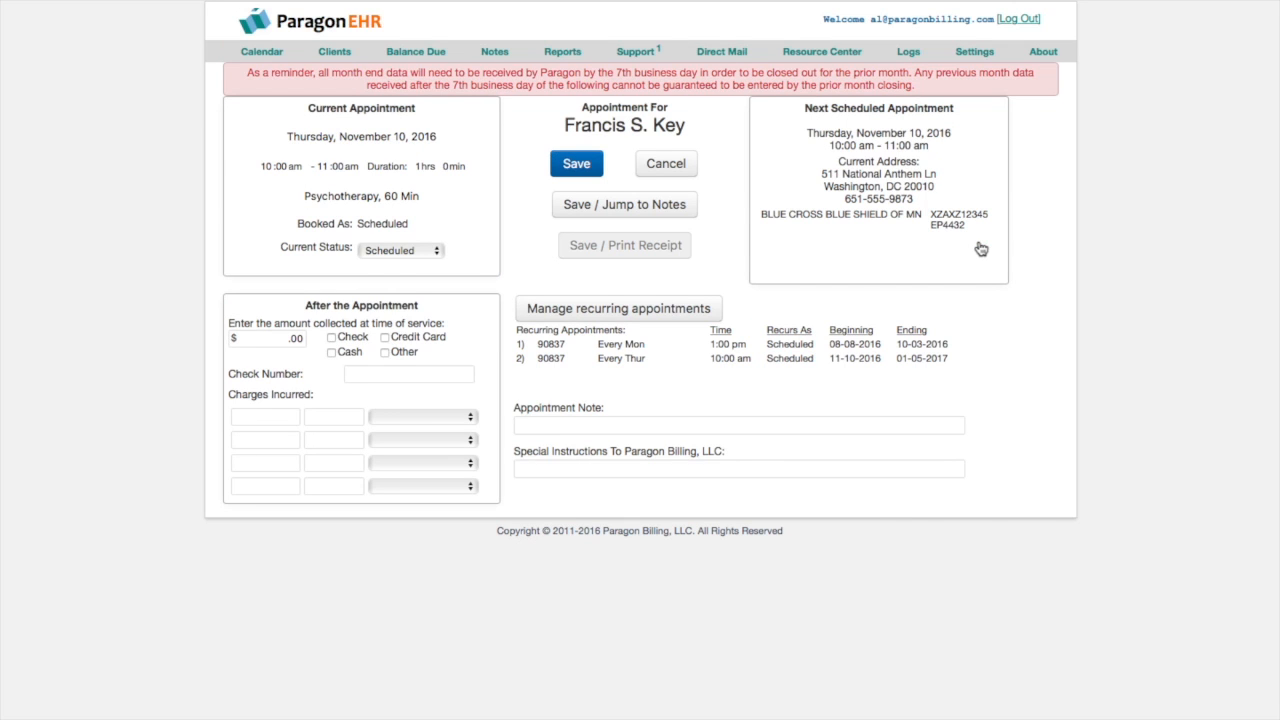
click(614, 207)
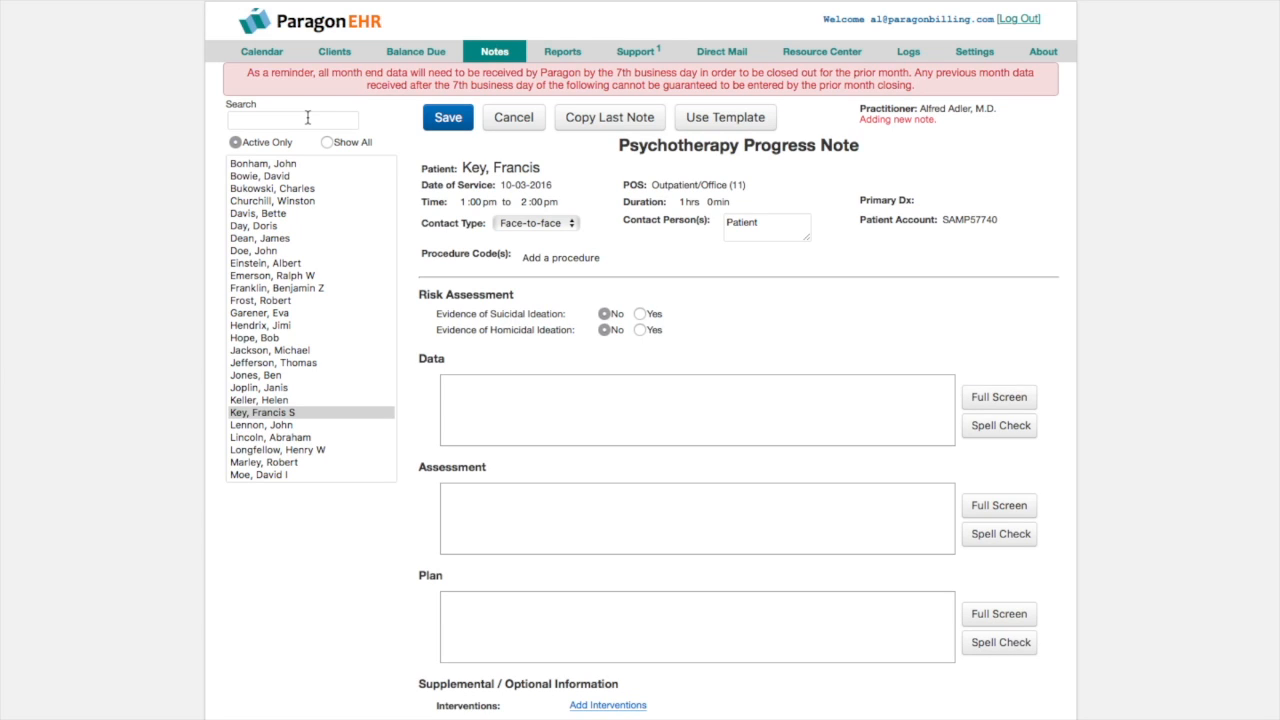
click(281, 179)
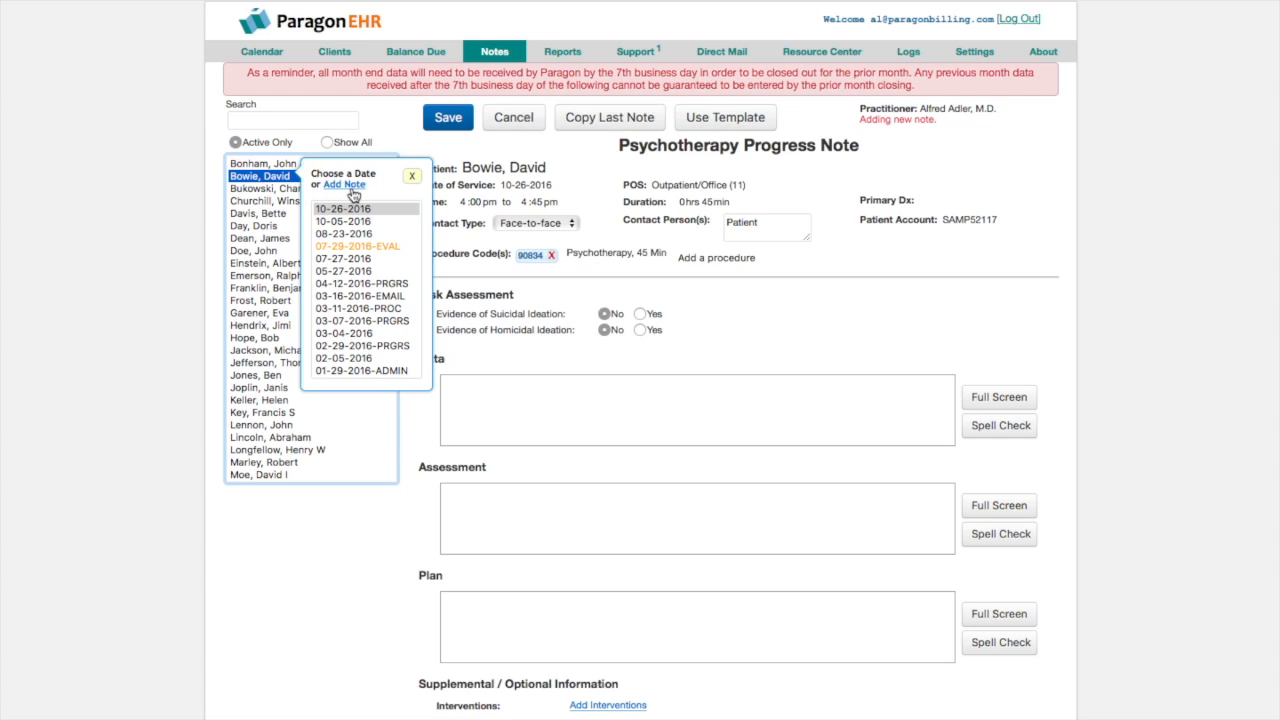
- Open the selected client's 10-05-2016 progress note and view the available note templates without choosing one
click(364, 222)
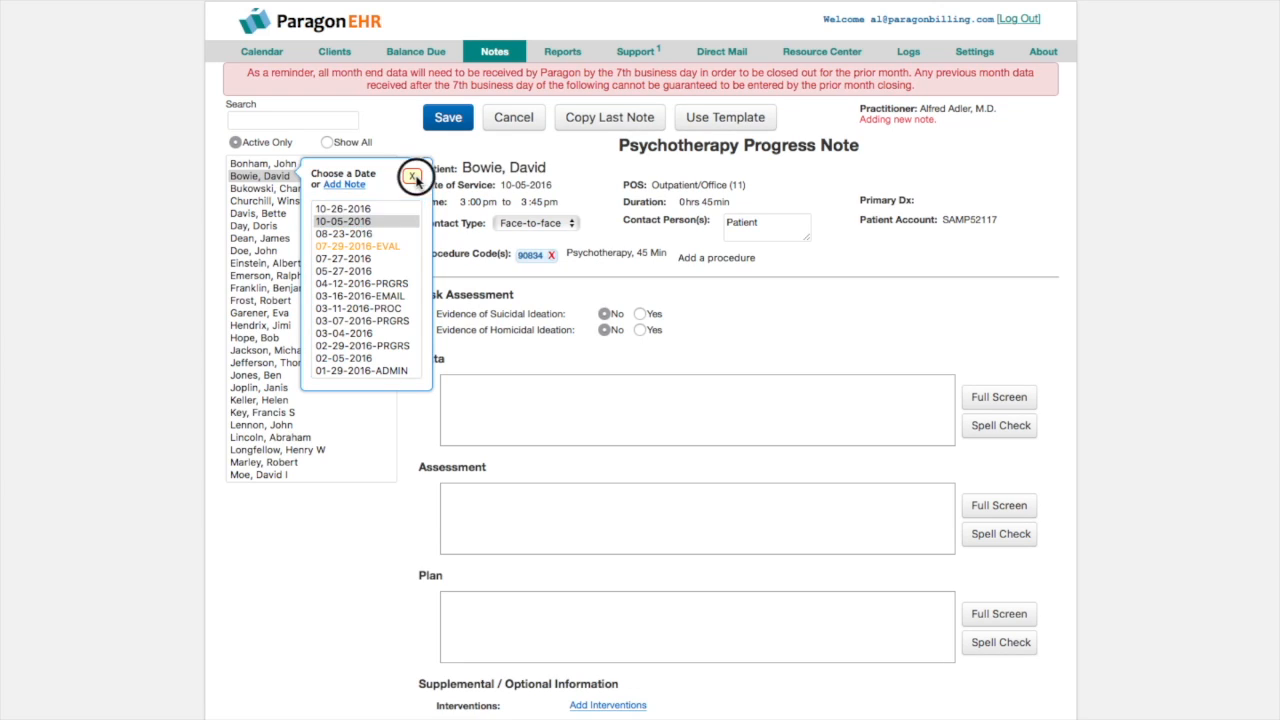
click(413, 177)
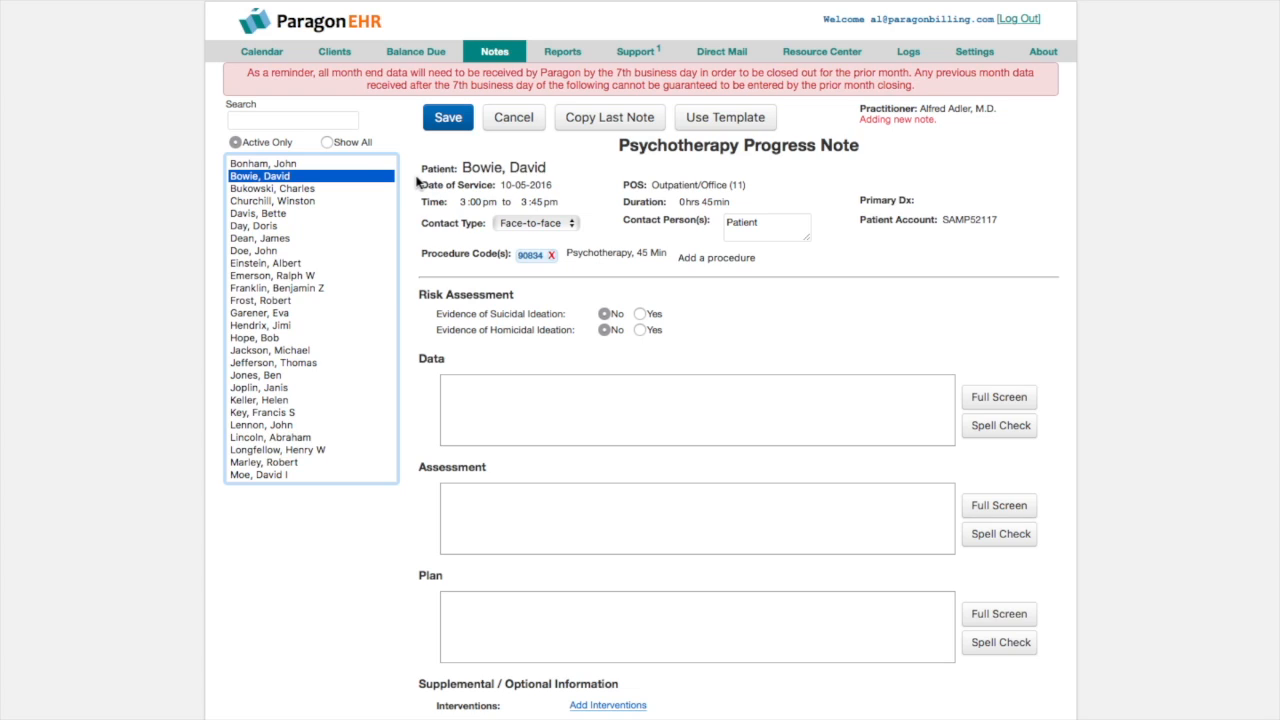
click(718, 120)
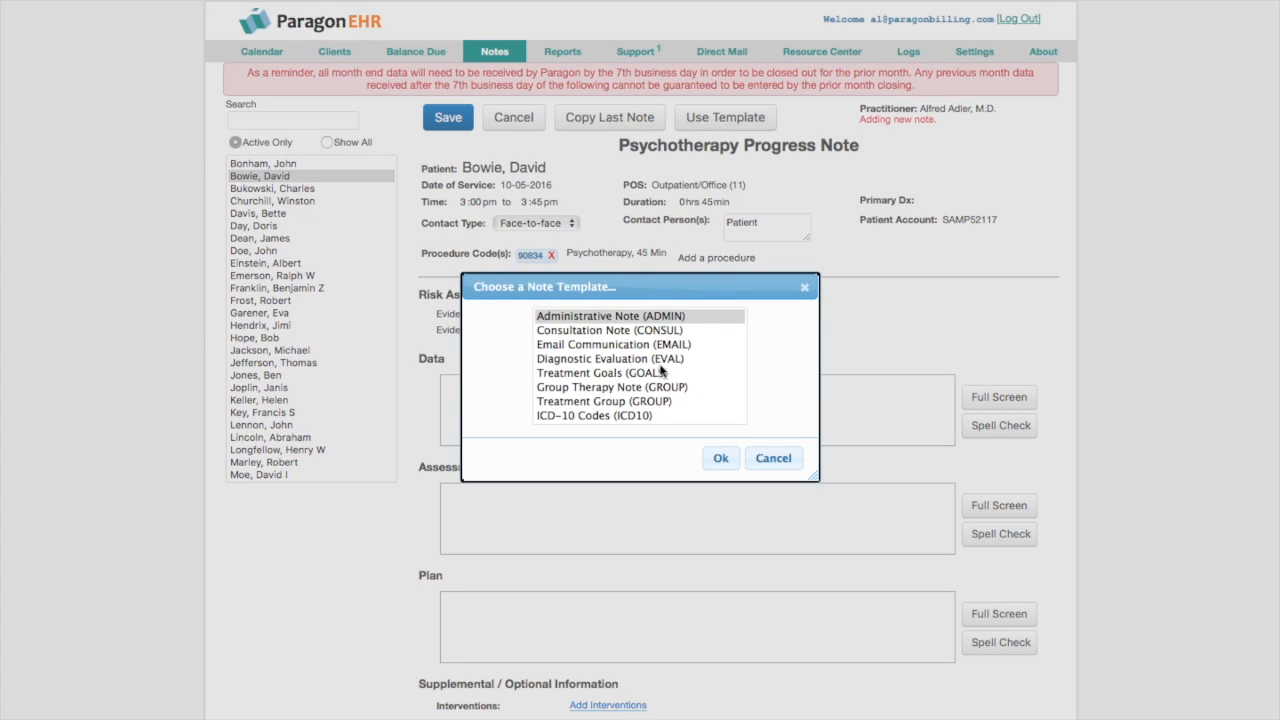
scroll(662, 375, down, 5)
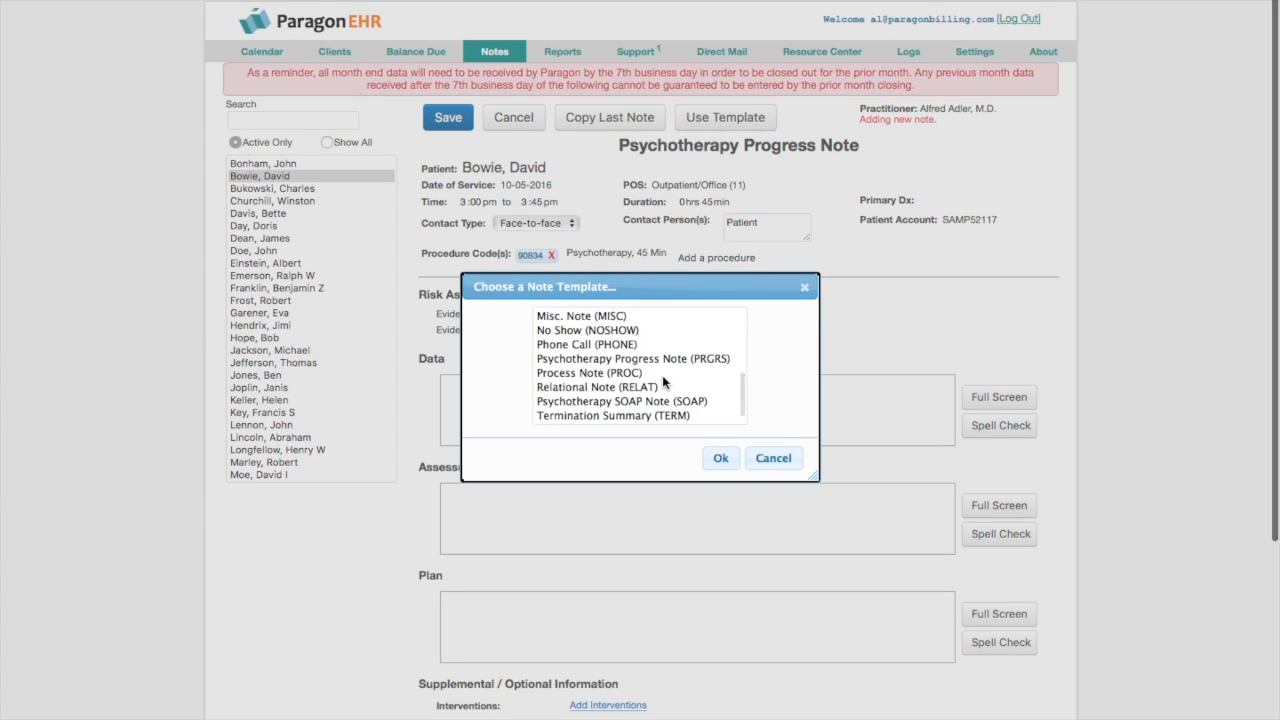
click(776, 459)
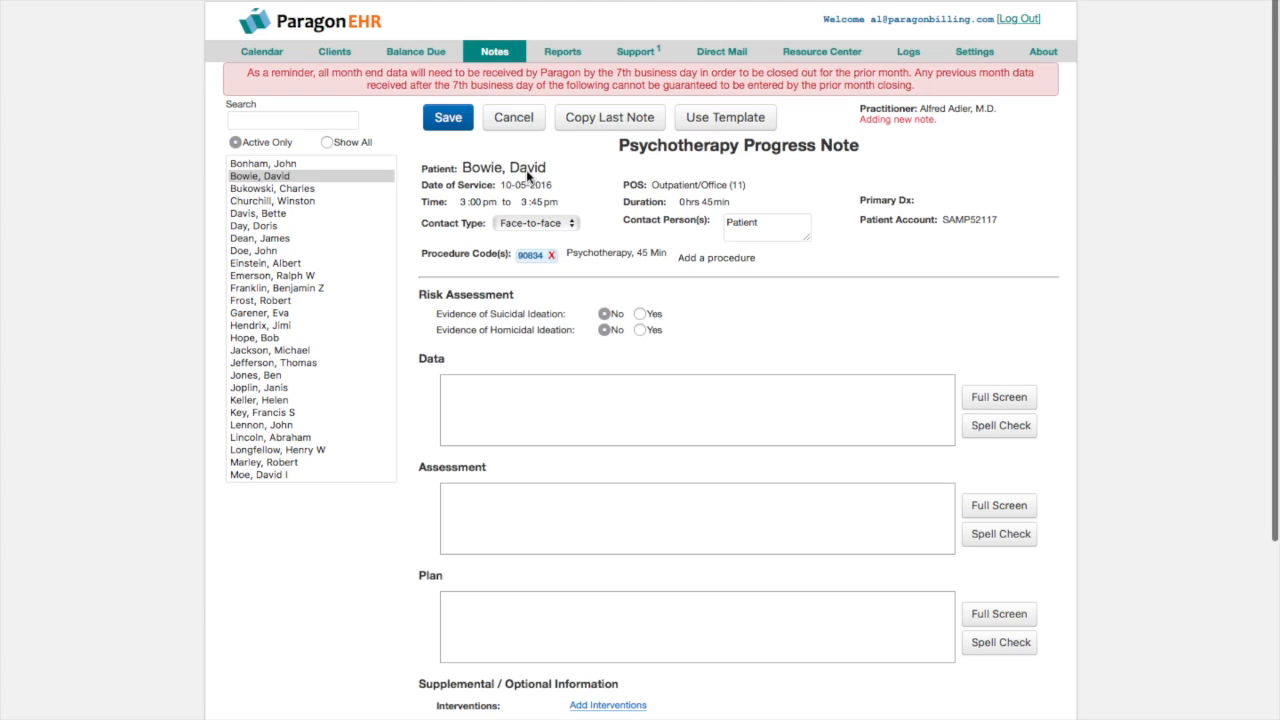
- View the note's contact types and the extra options for evidence of suicidal ideation, keeping Face-to-face and No selected
click(527, 223)
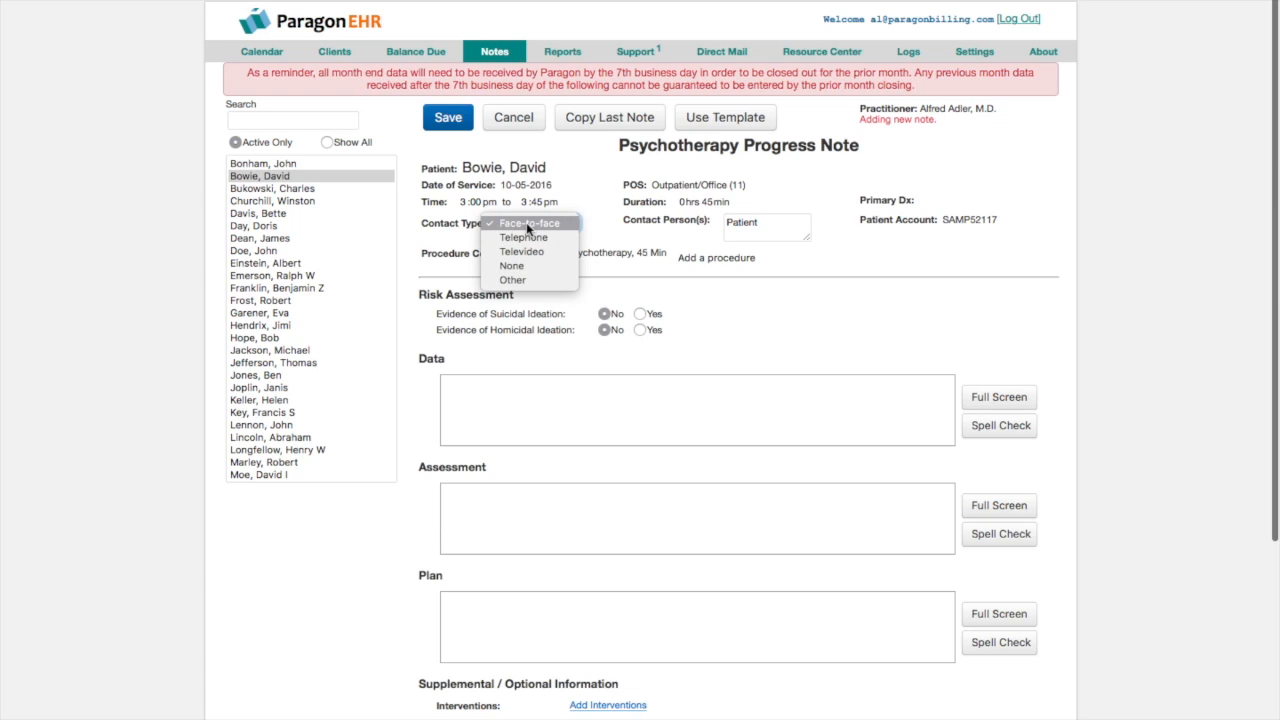
click(561, 226)
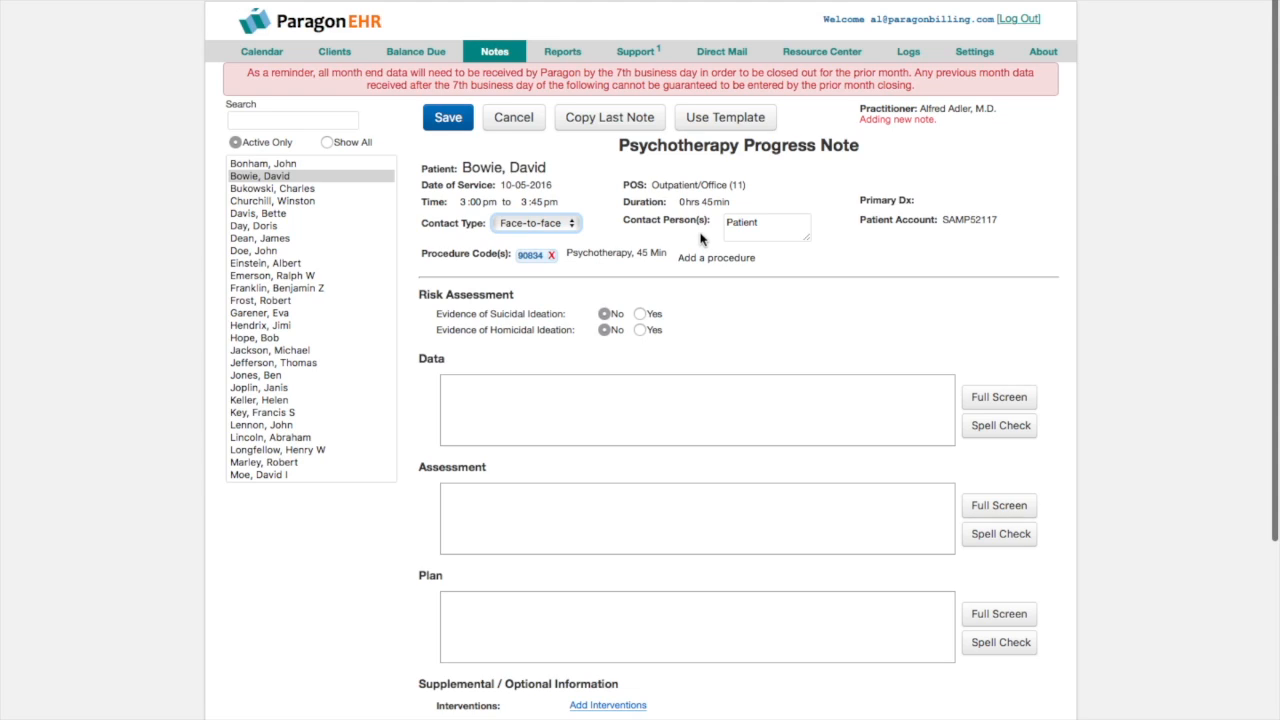
click(641, 314)
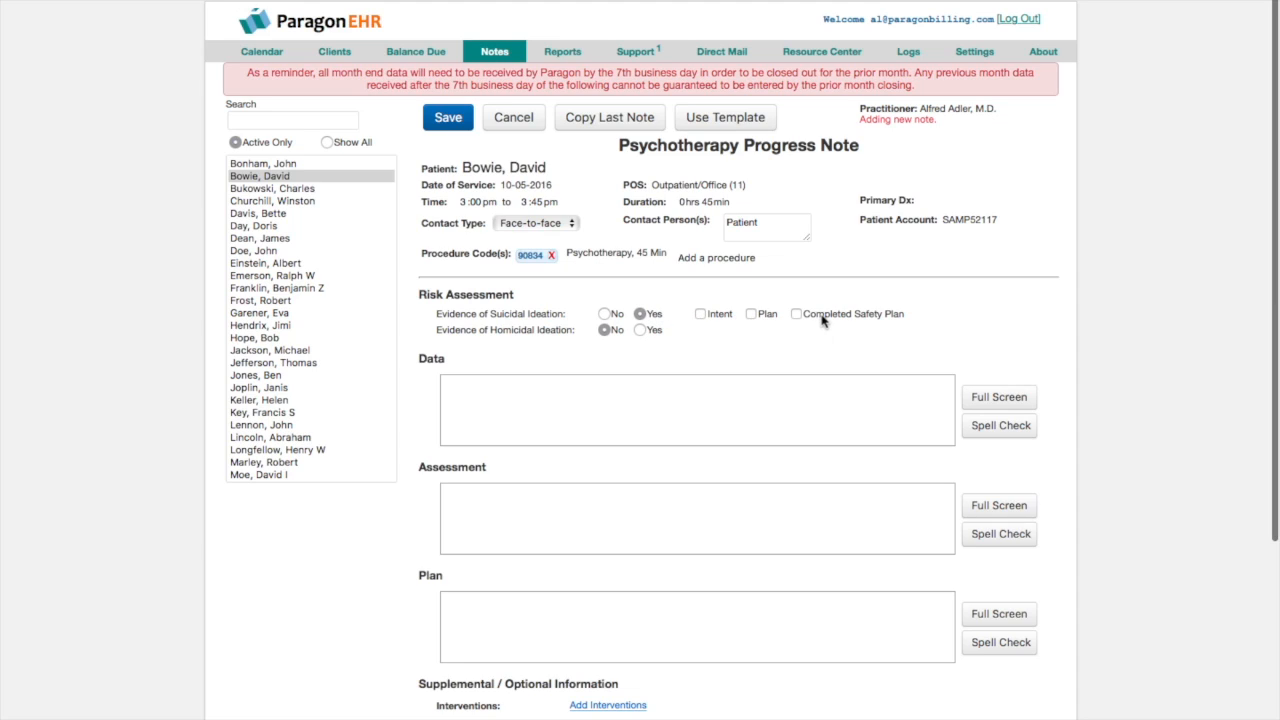
click(605, 314)
- View the full-screen editor for the Data section and the list of additional symptoms, without adding anything to the note
click(1000, 397)
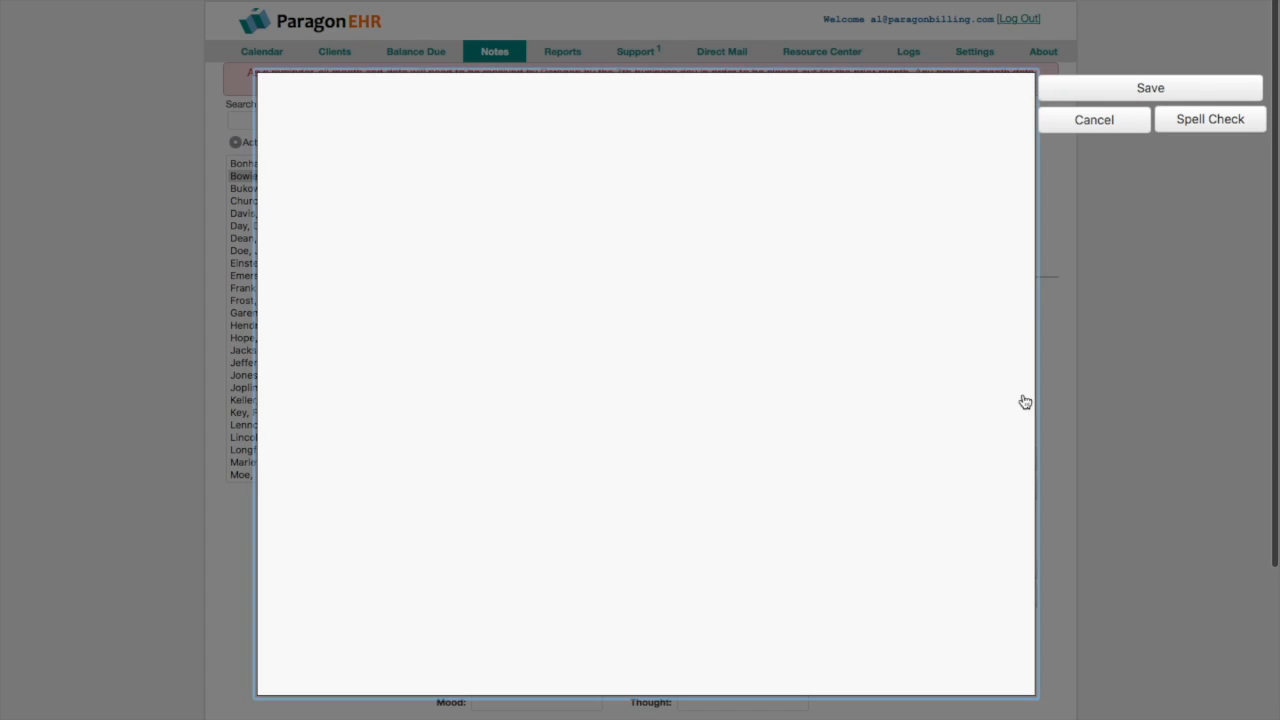
click(1094, 120)
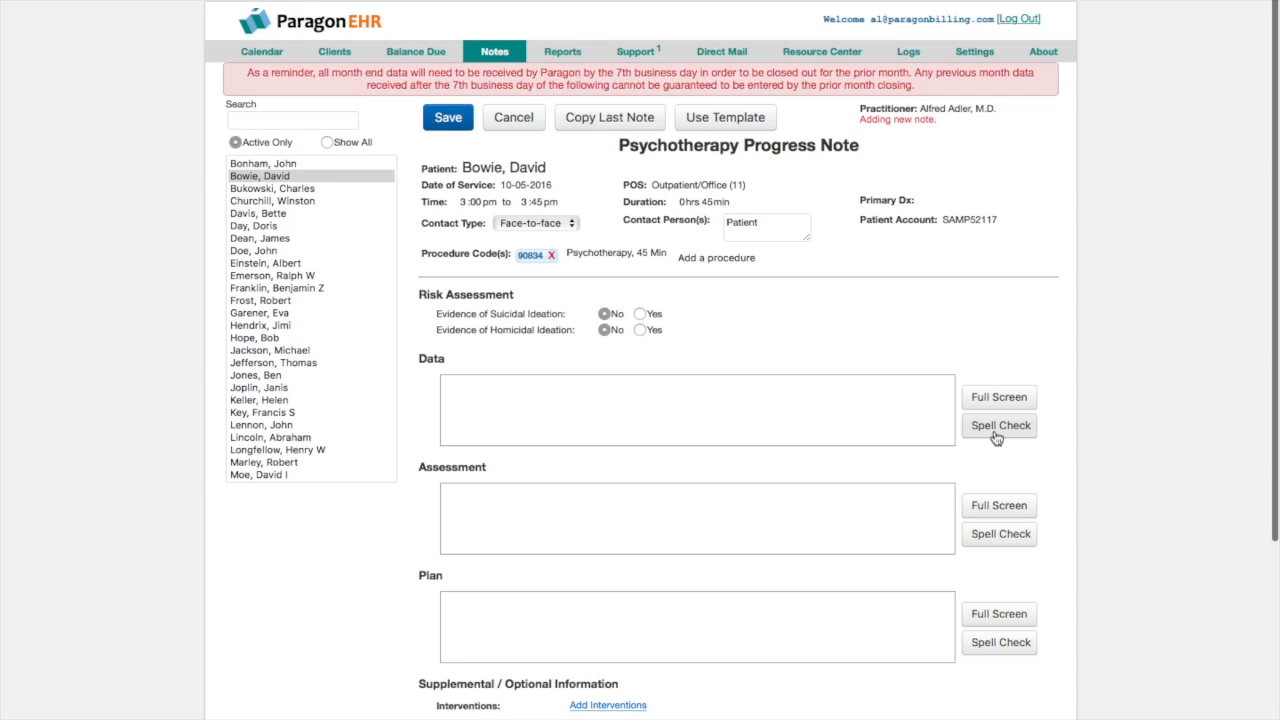
scroll(996, 437, down, 3)
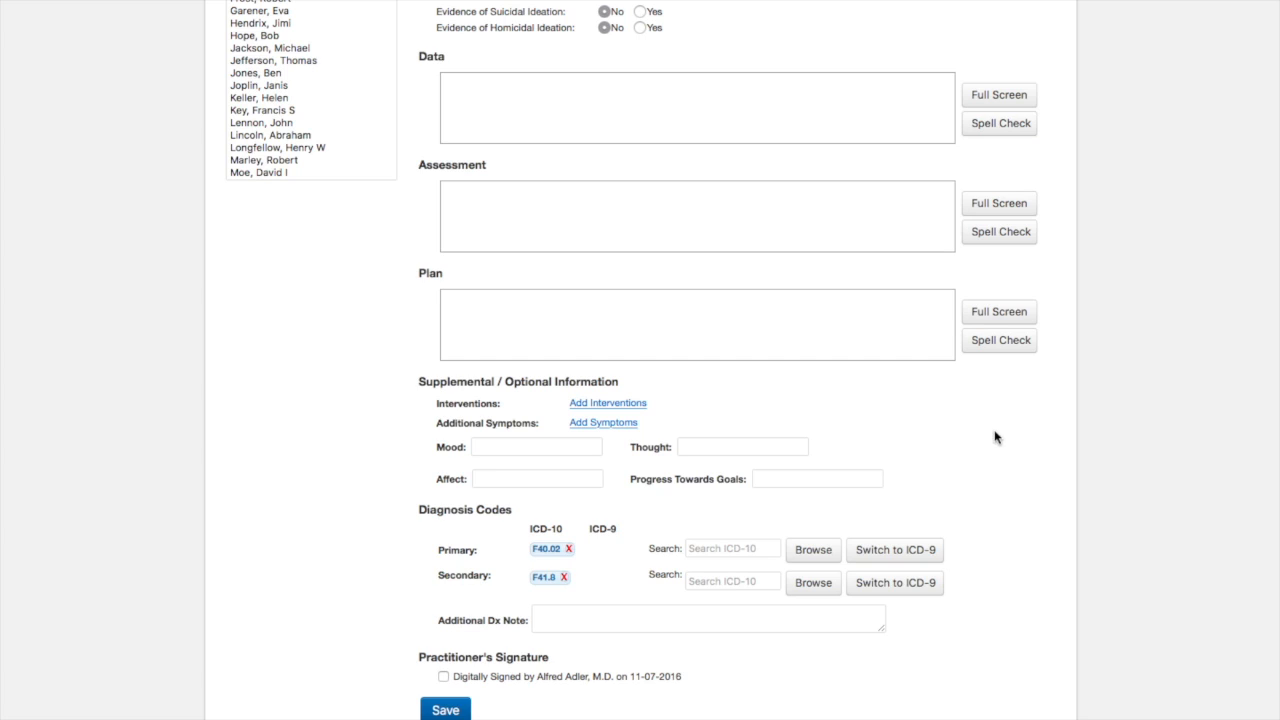
click(613, 424)
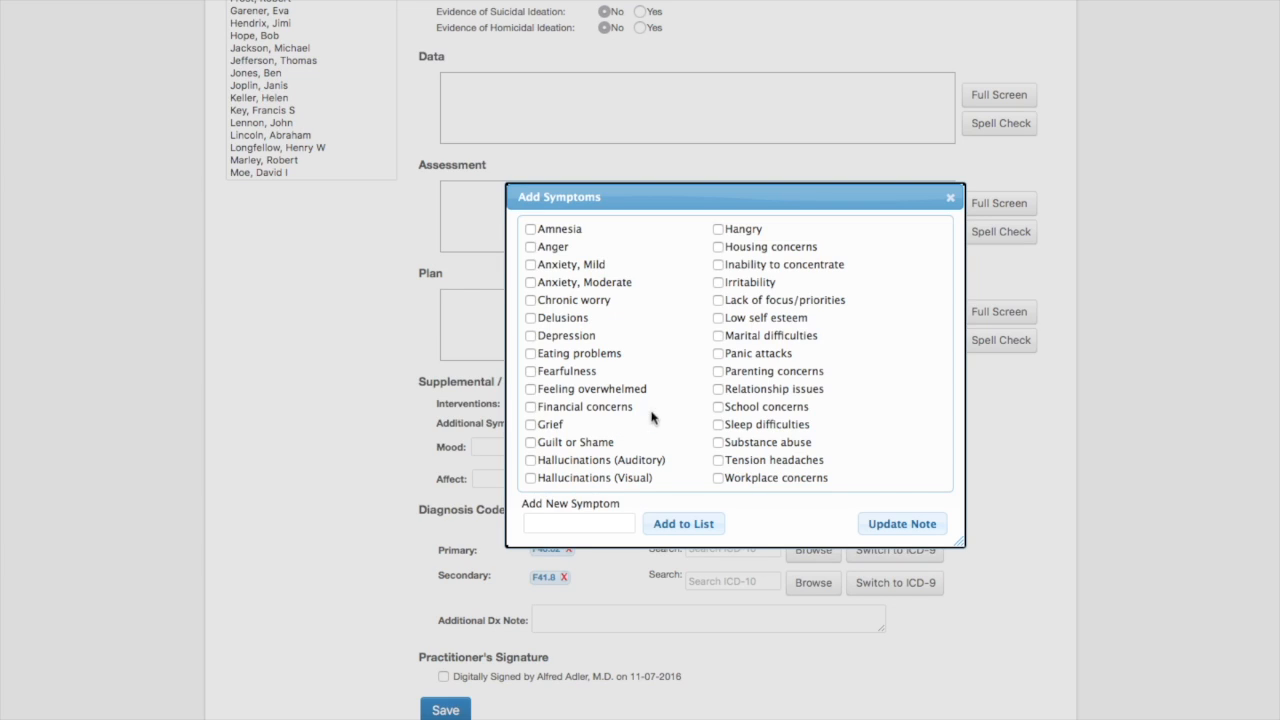
click(950, 197)
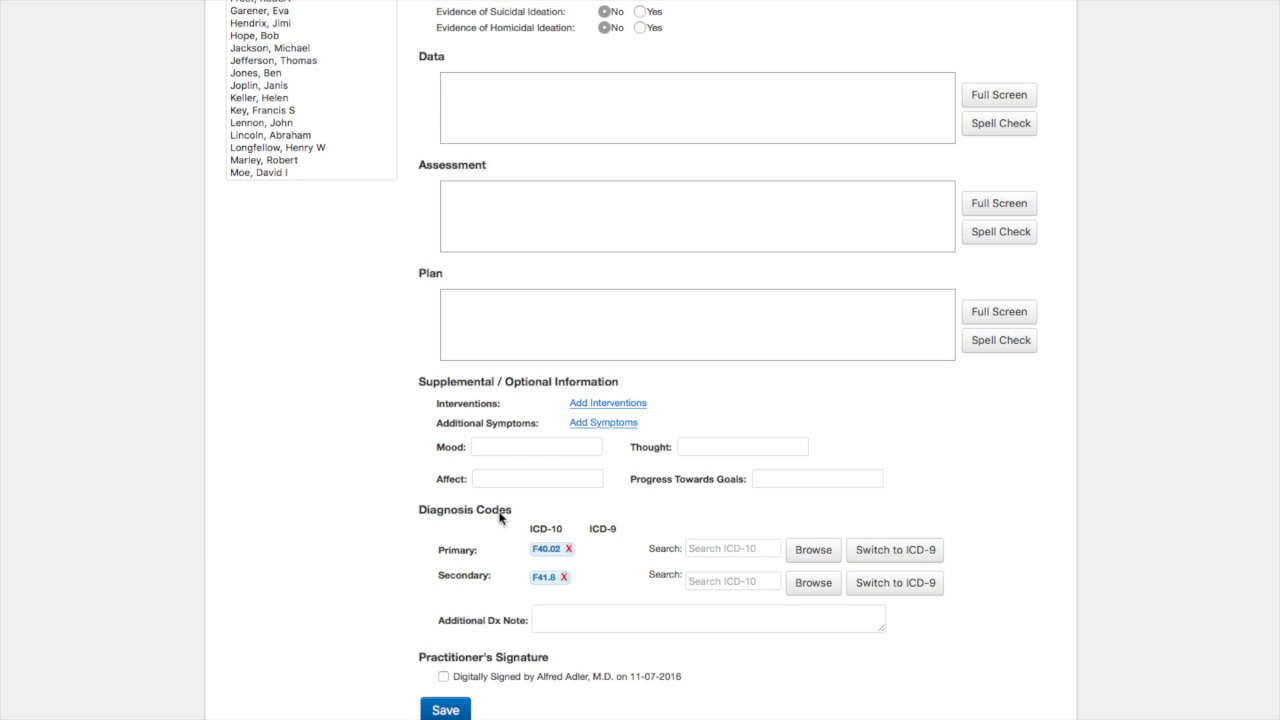
- Browse the primary diagnosis codes down to F01.5 Vascular dementia without choosing one, and save the progress note unsigned
click(726, 549)
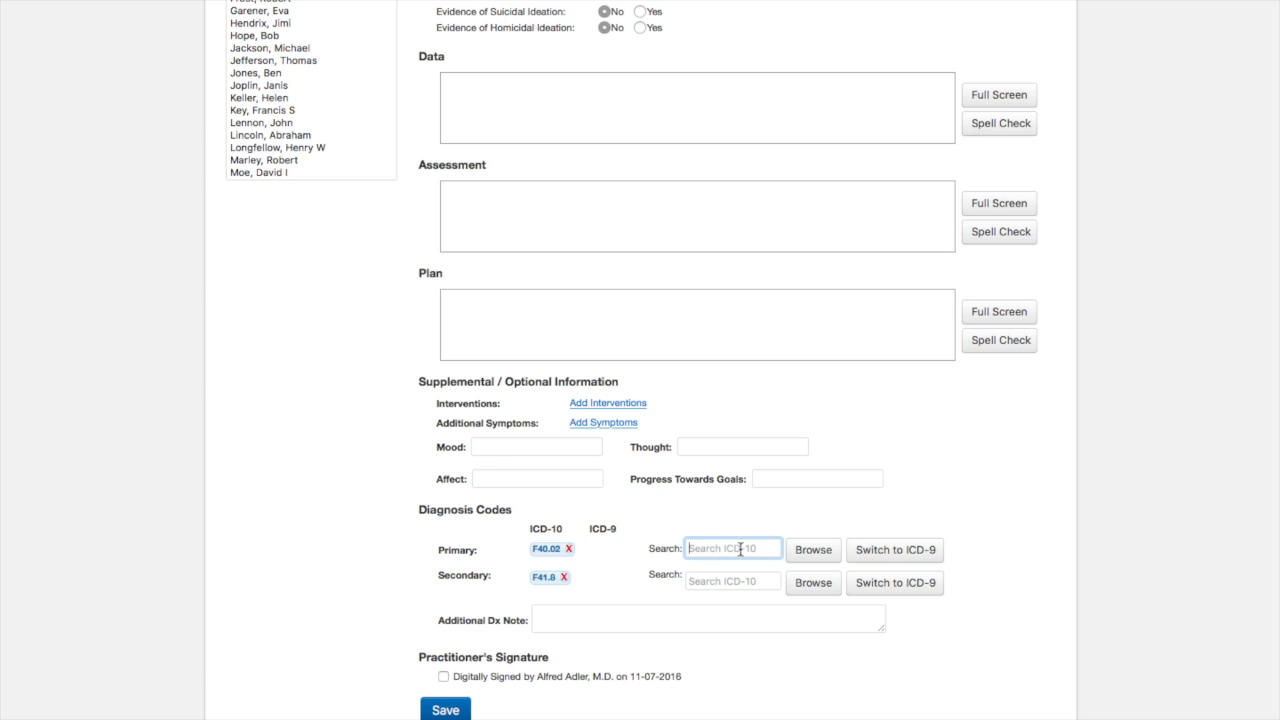
click(813, 552)
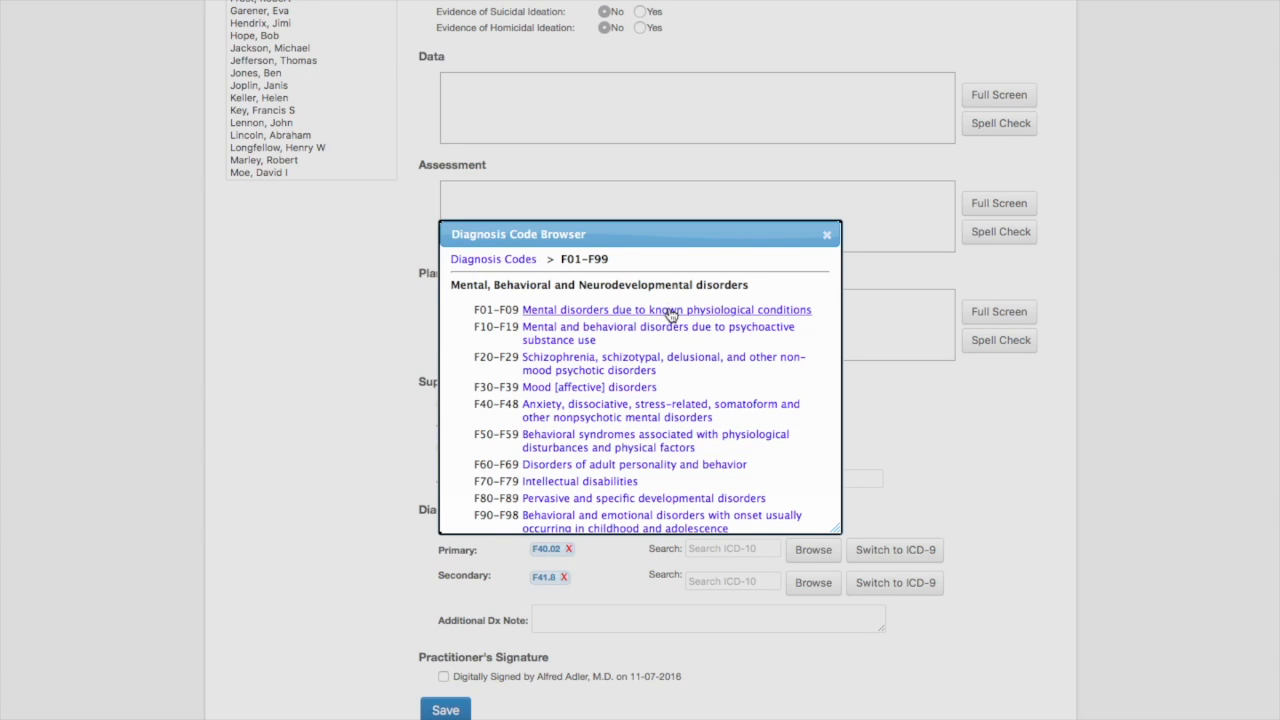
click(670, 312)
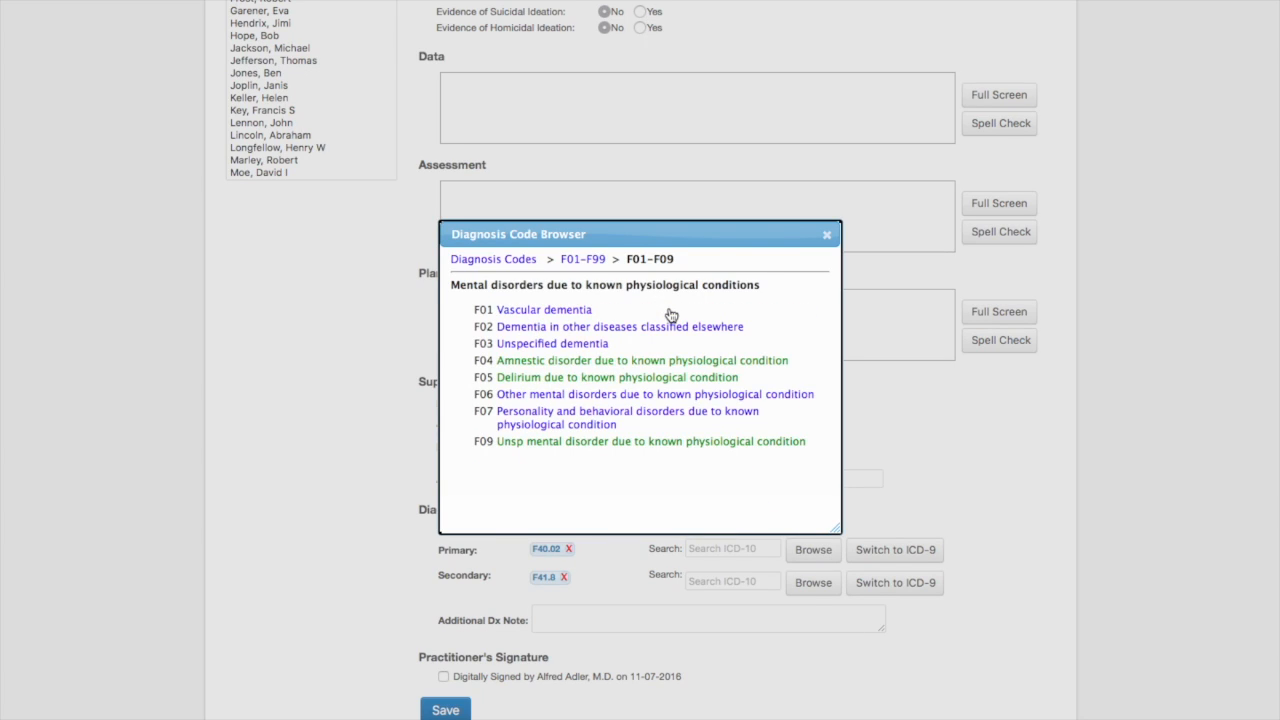
click(572, 312)
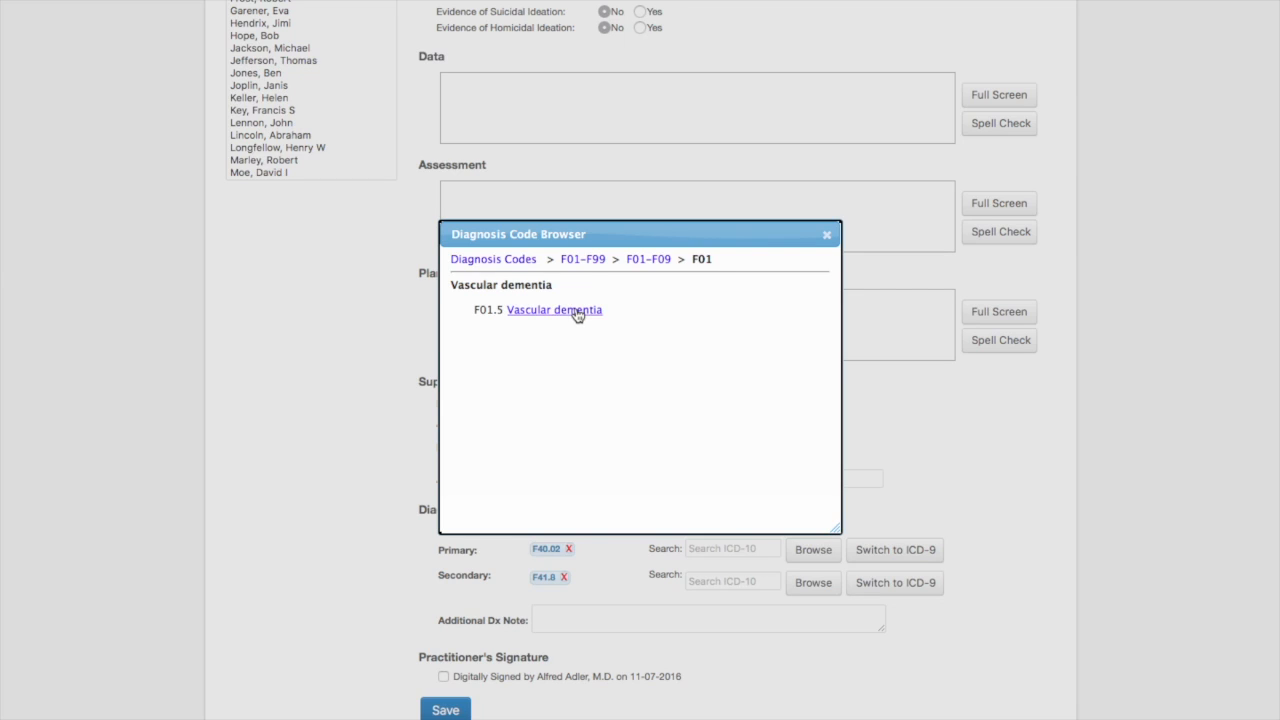
click(578, 312)
click(611, 312)
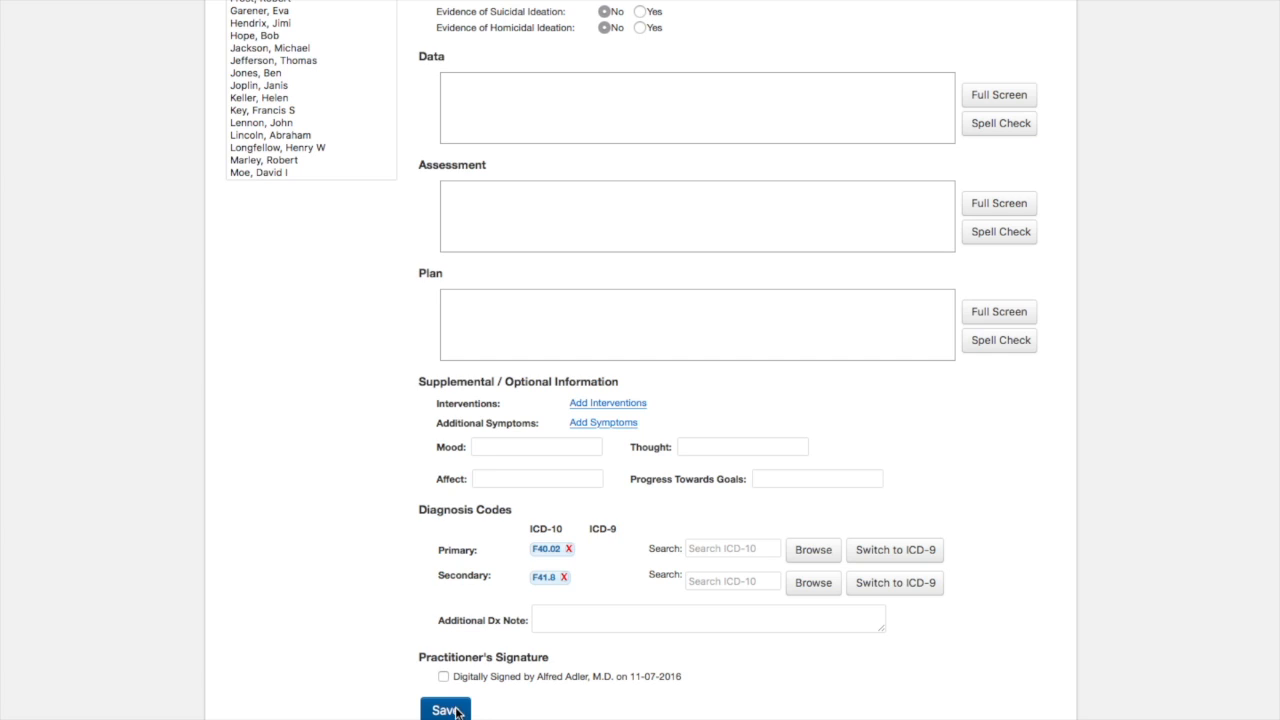
click(452, 708)
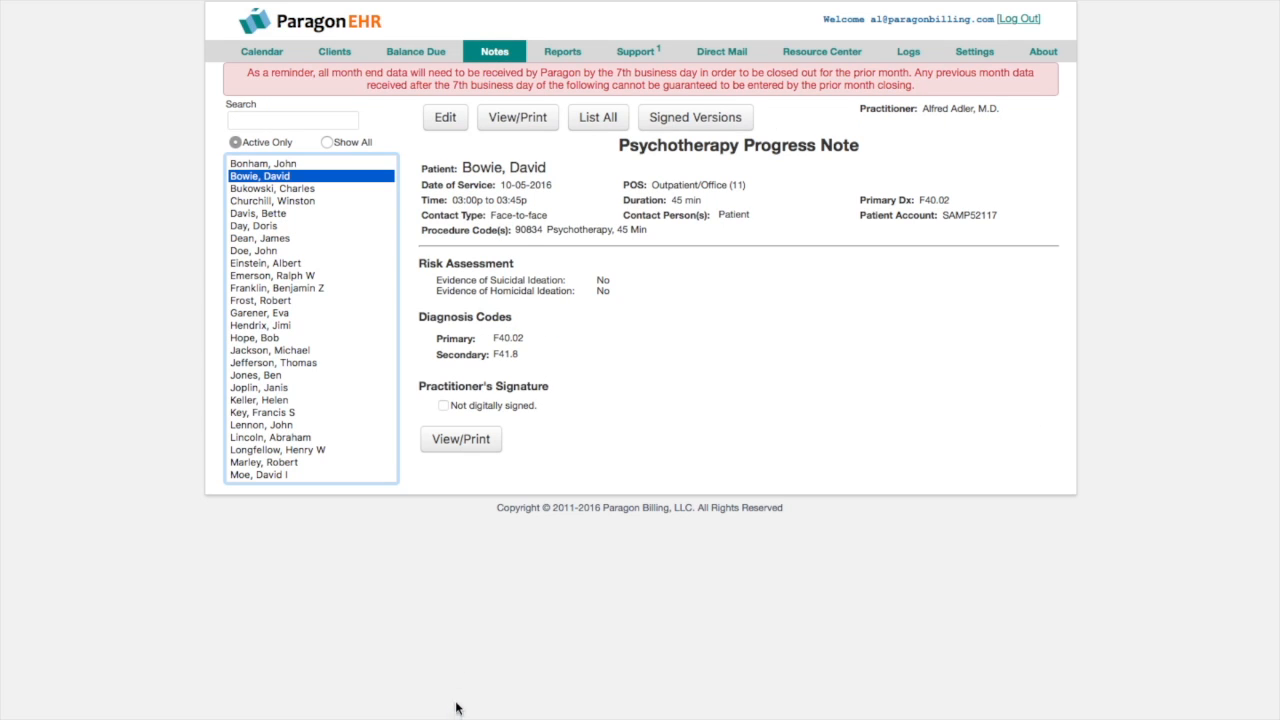
- From the reports, view the ShareFile sign-in page for monthly reports, and display the appointment schedule for today
click(561, 59)
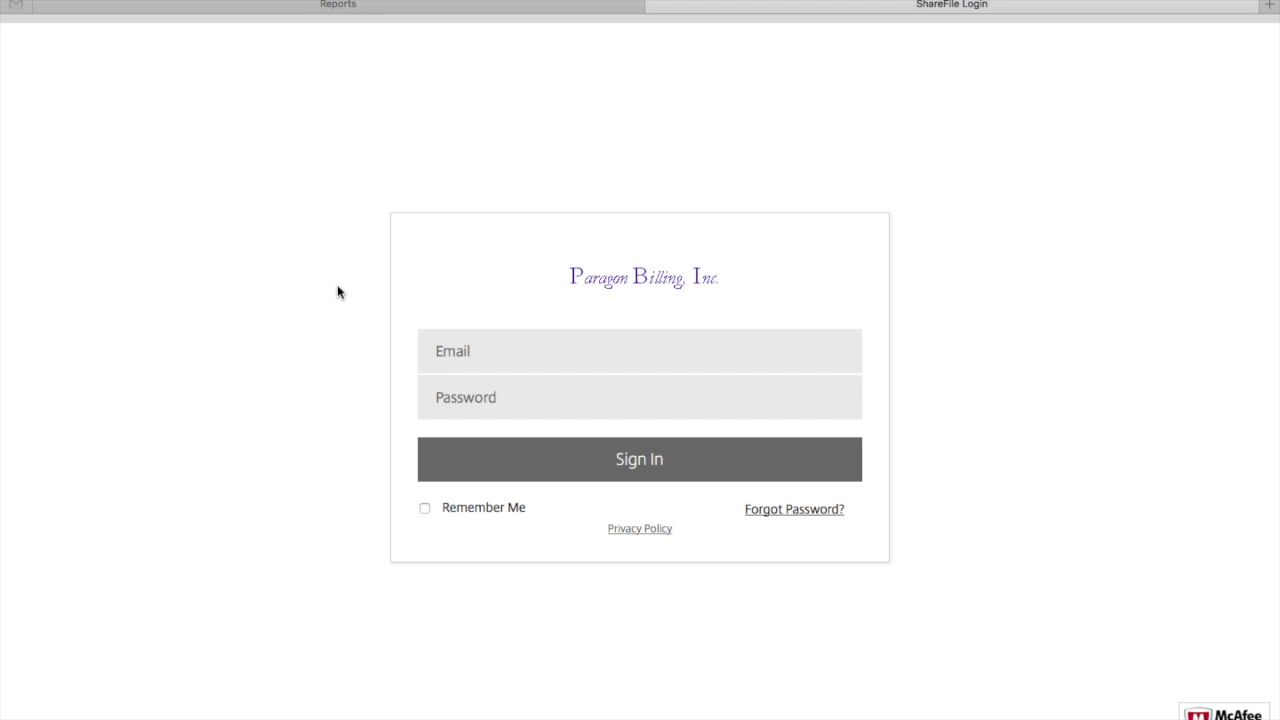
key(super+w)
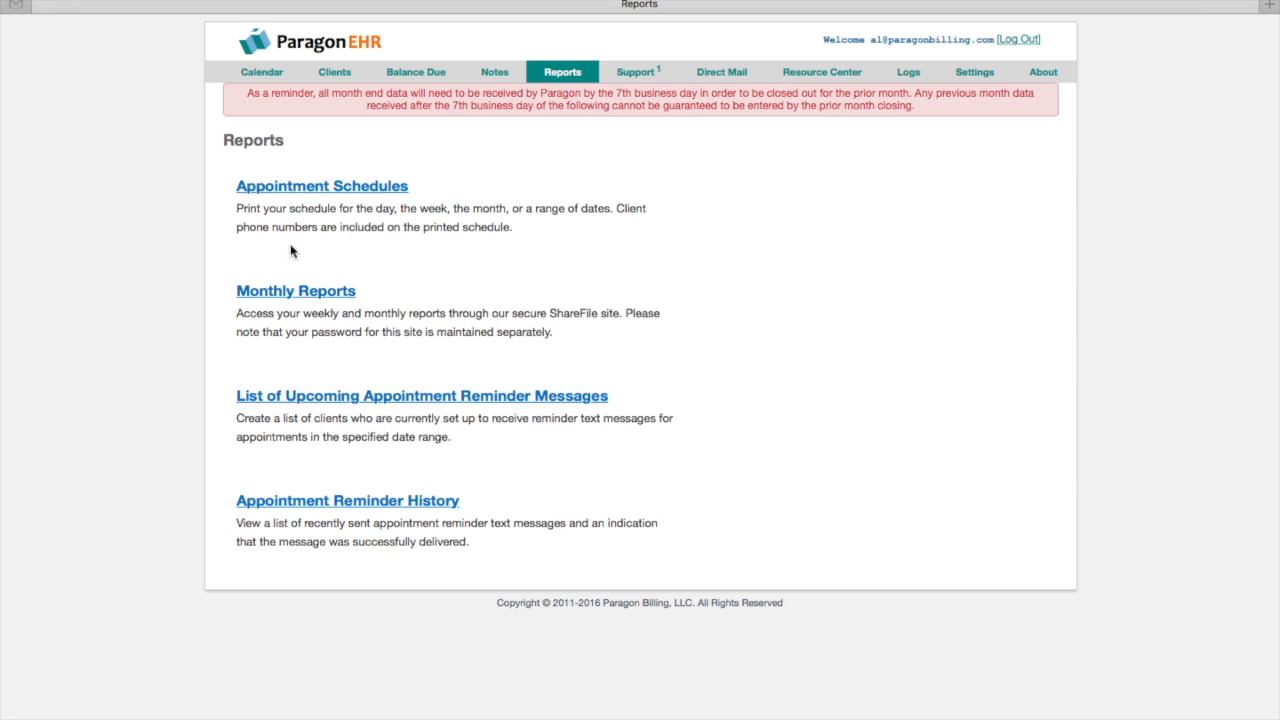
click(322, 188)
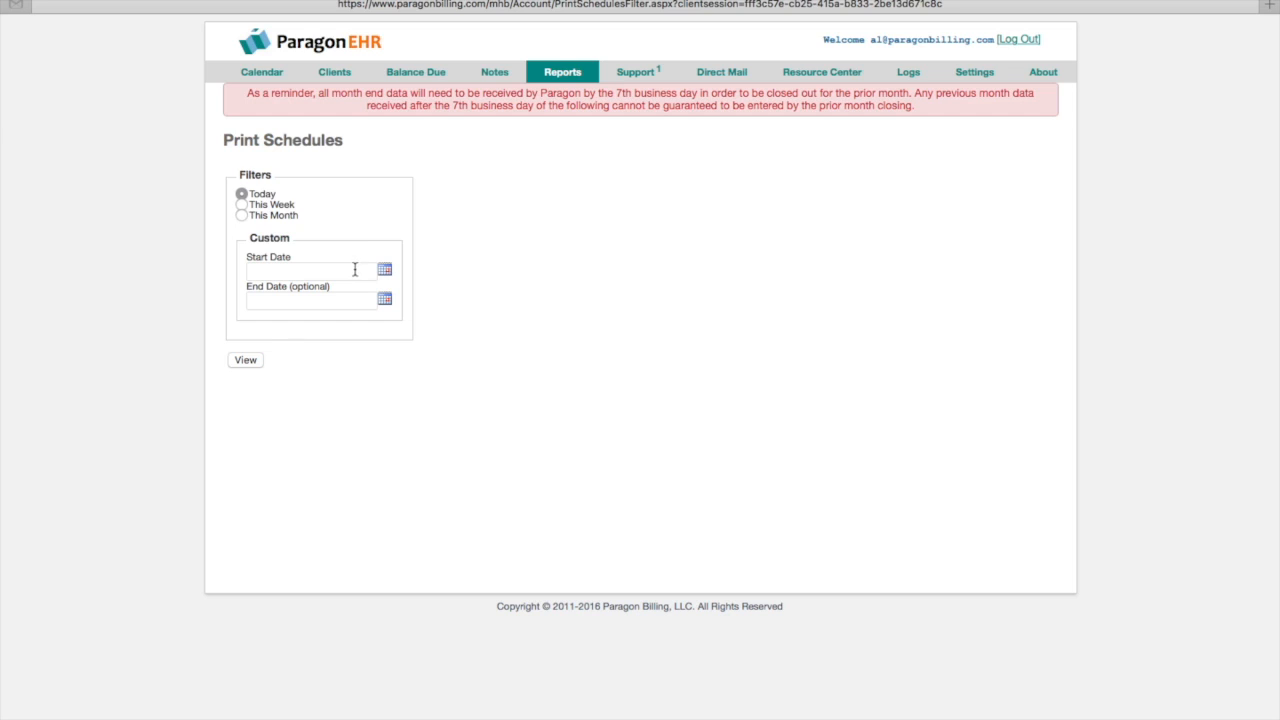
click(245, 362)
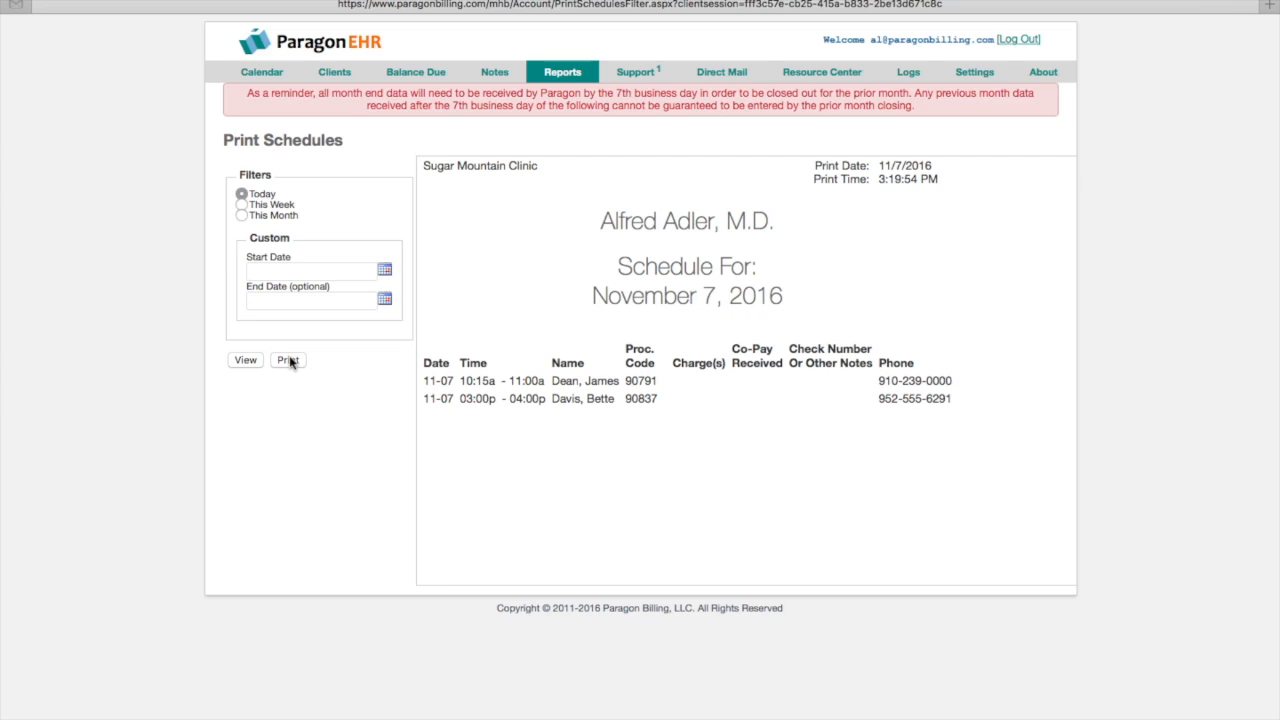
- Open a blank support message and view the available recipients, keeping Billing Specialists selected
click(632, 76)
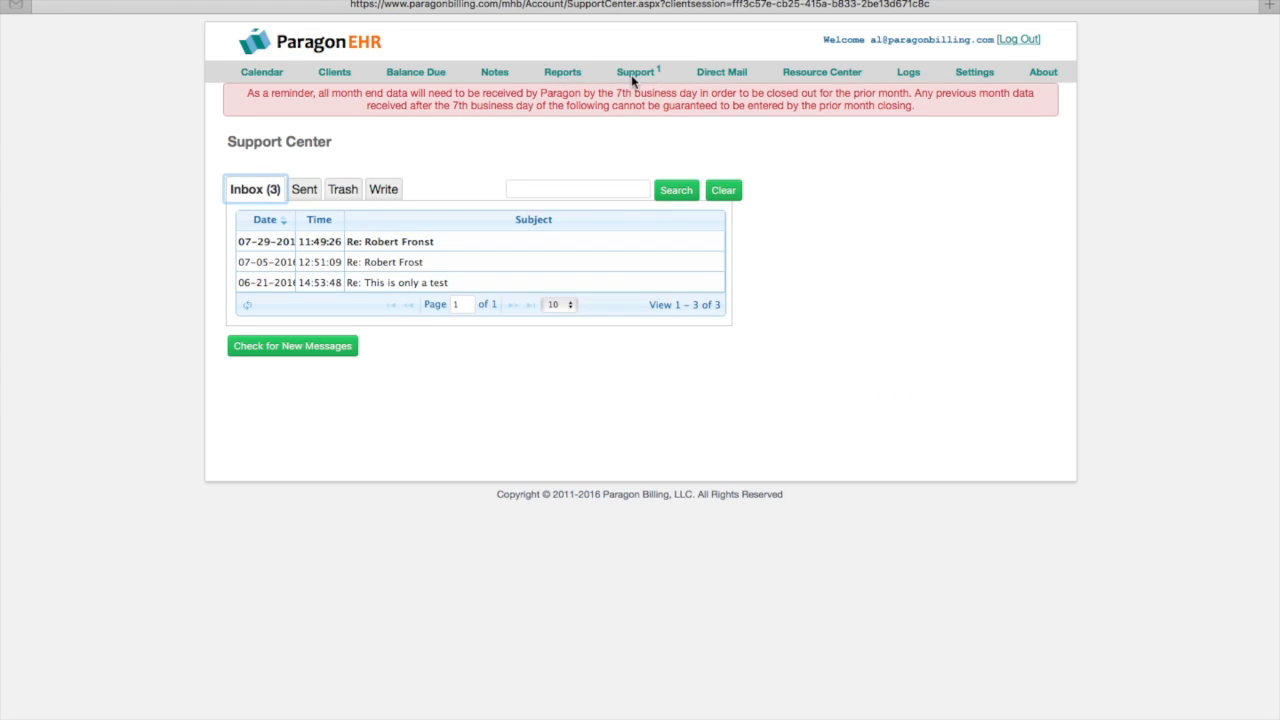
click(381, 191)
key(shift+Tab)
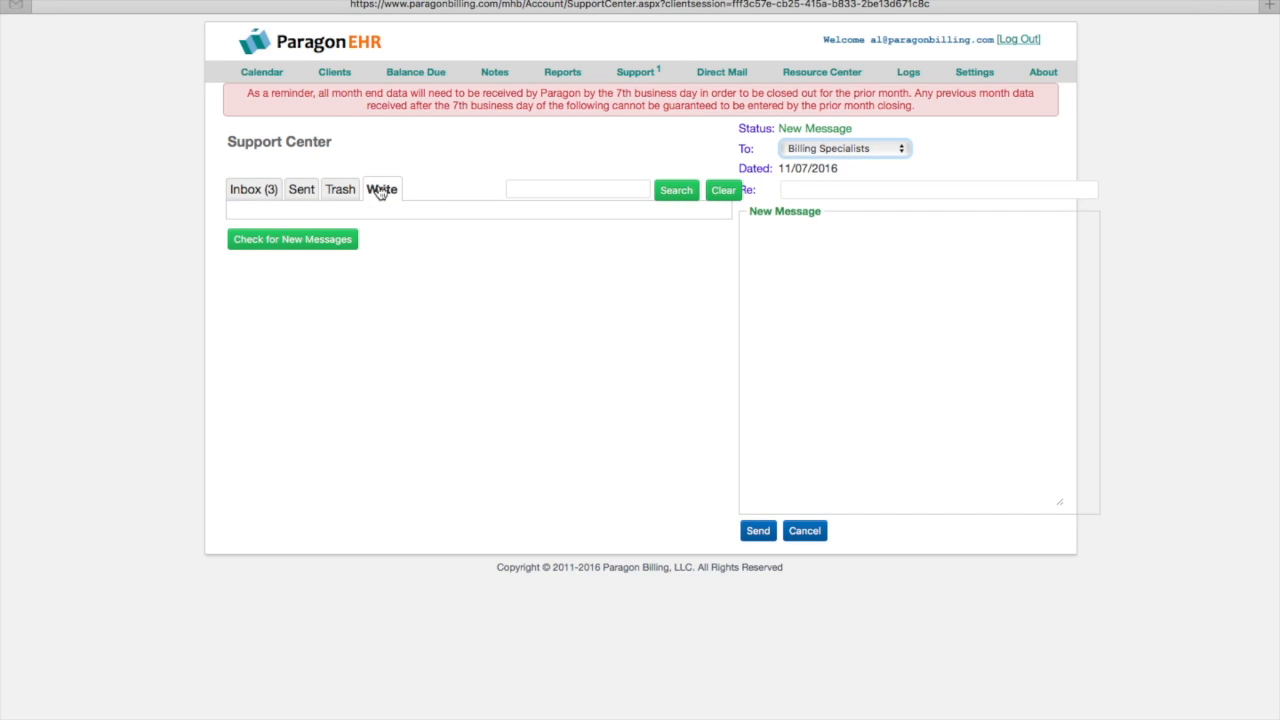
click(860, 150)
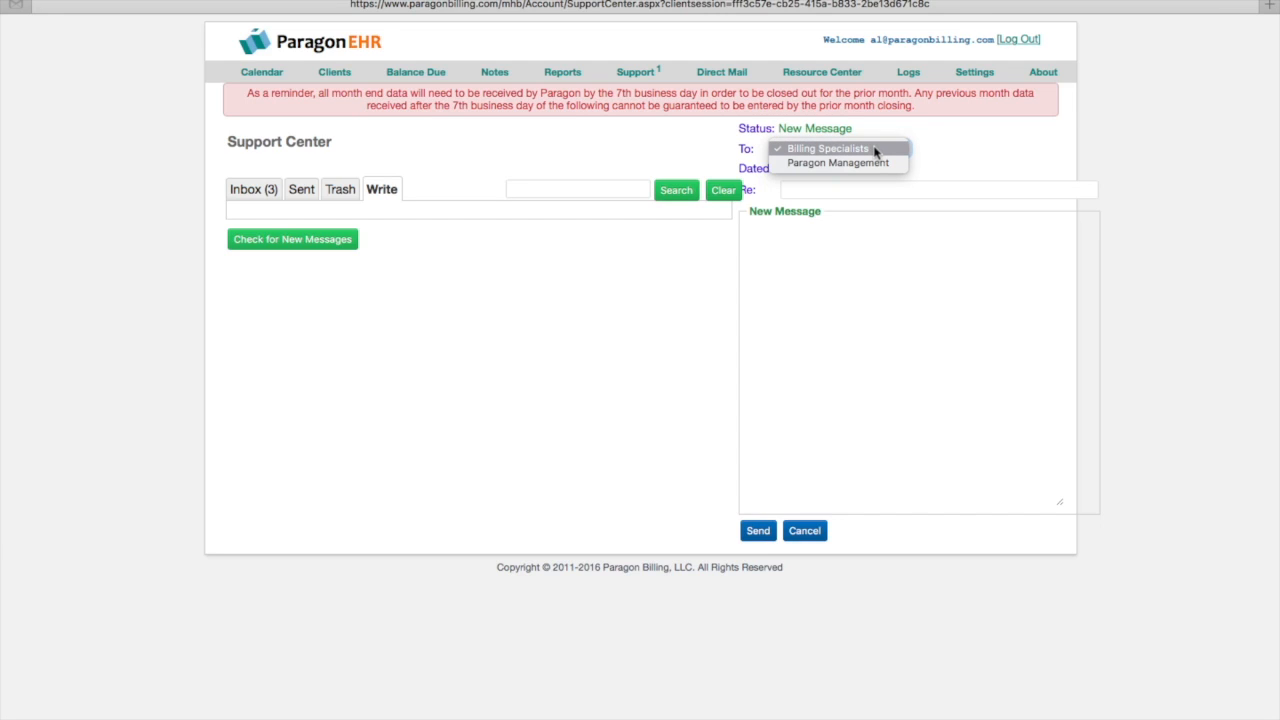
click(938, 162)
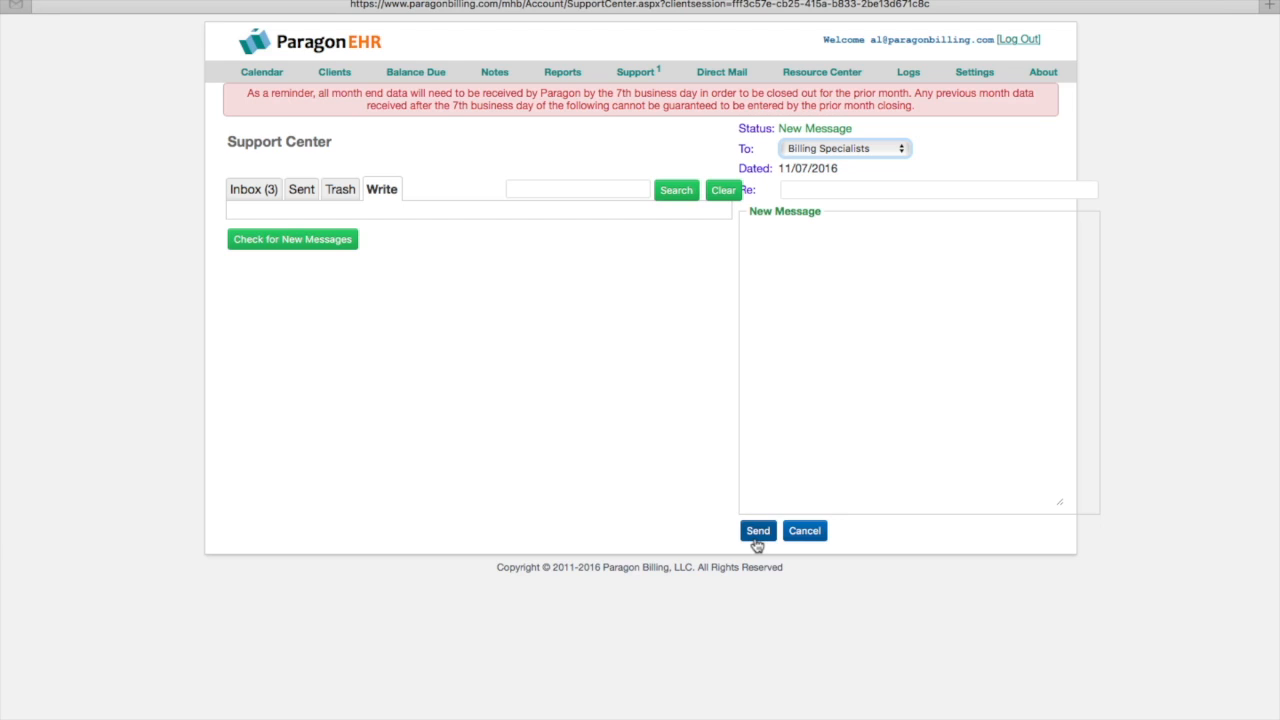
- View the Direct Mail inbox and examine the Pending Appointments log of uncompleted appointments
click(725, 73)
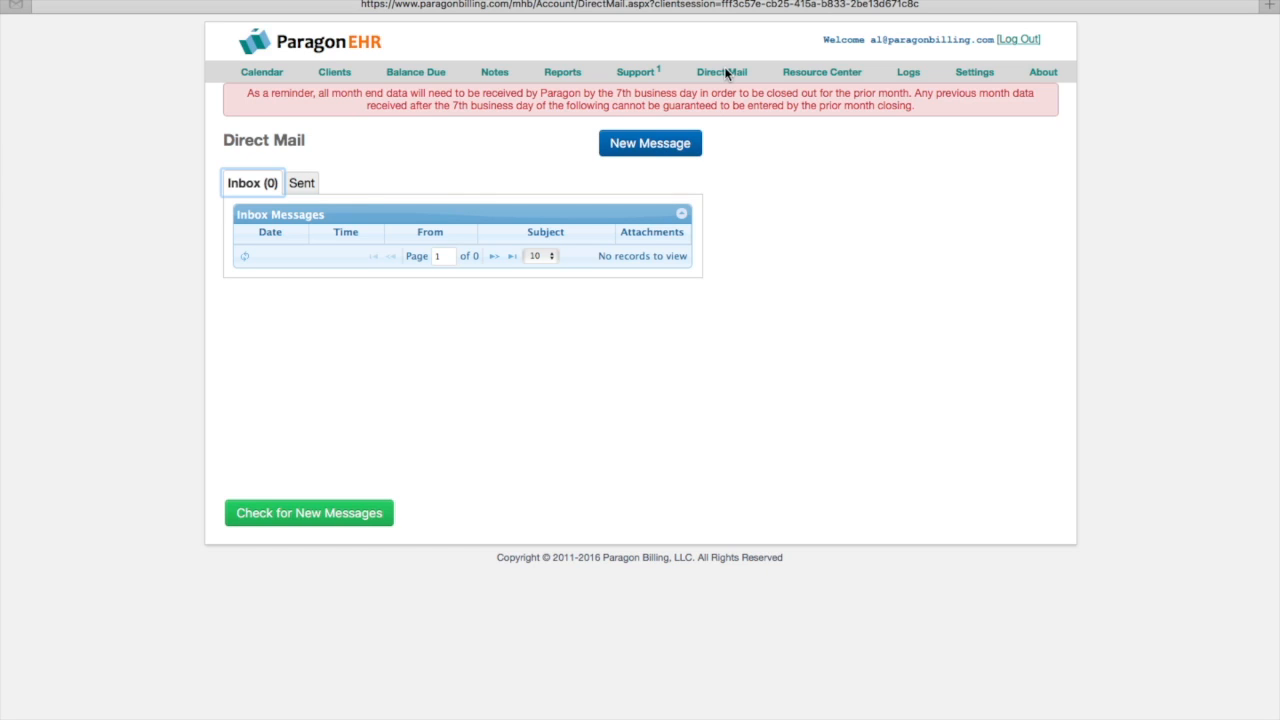
click(907, 72)
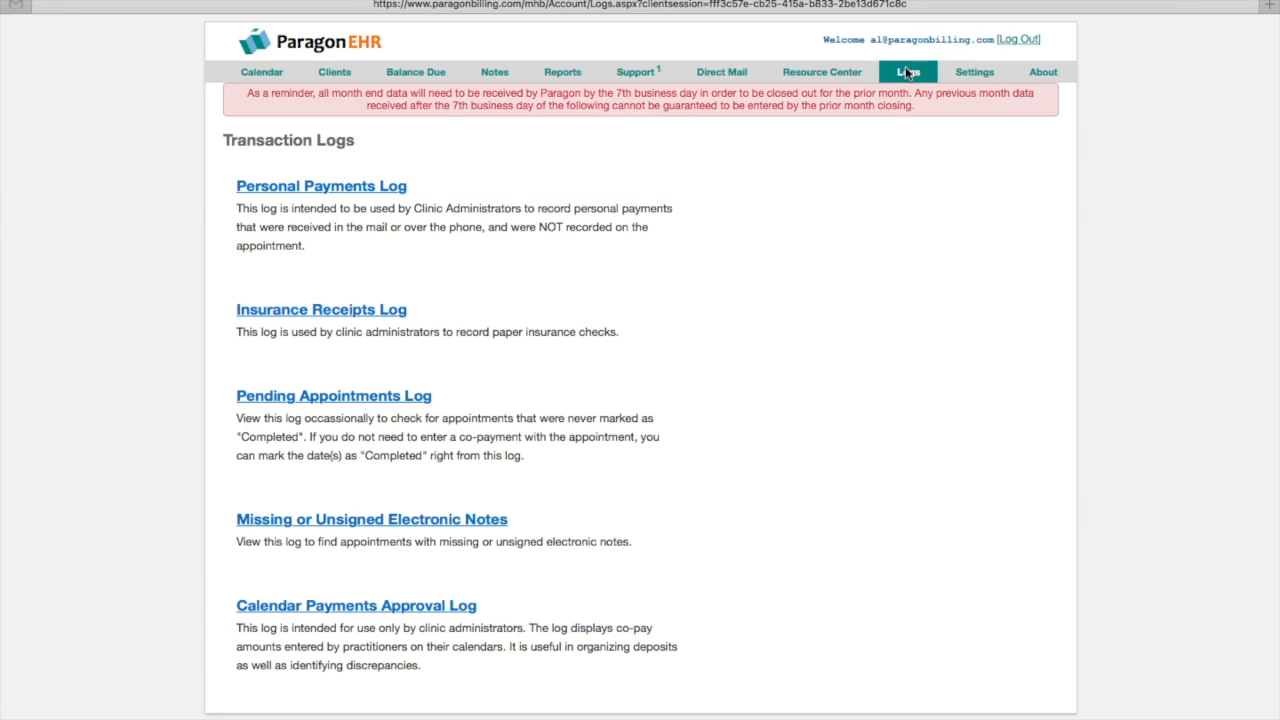
click(334, 398)
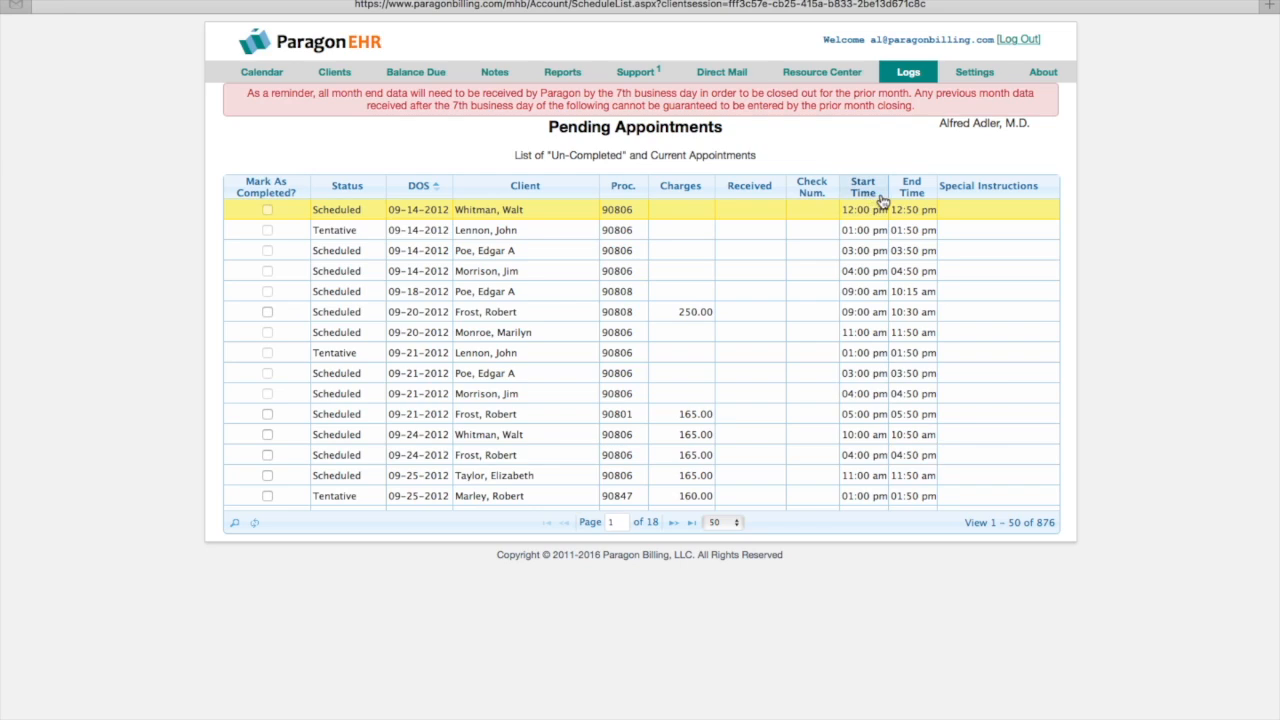
mouse_move(897, 207)
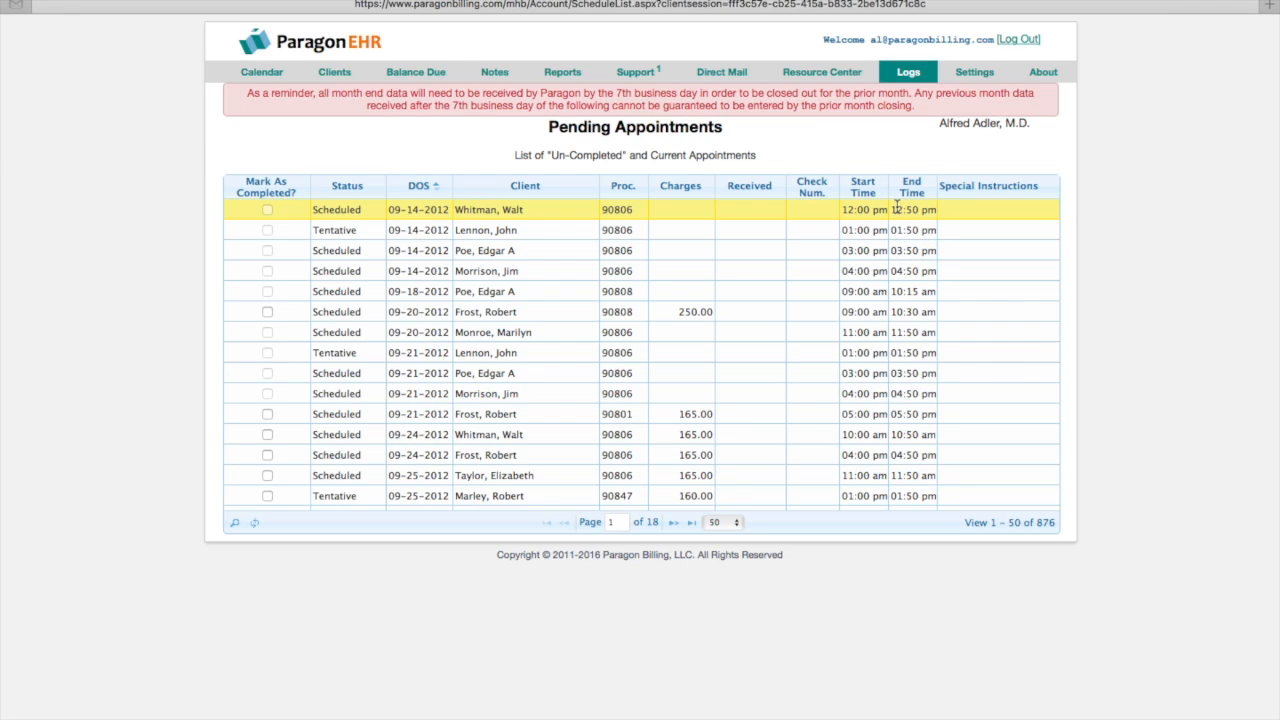
- In the settings, view the password and security form without changing it, and open the practitioner's business hours
click(975, 74)
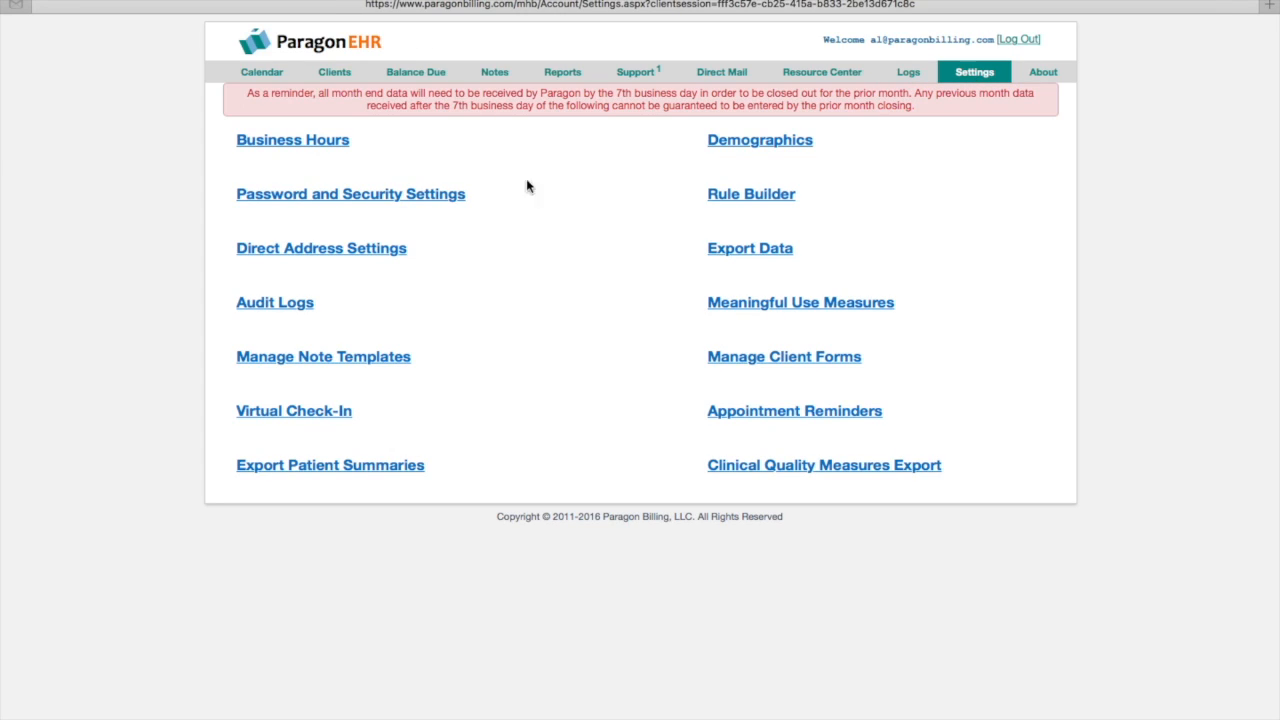
click(410, 195)
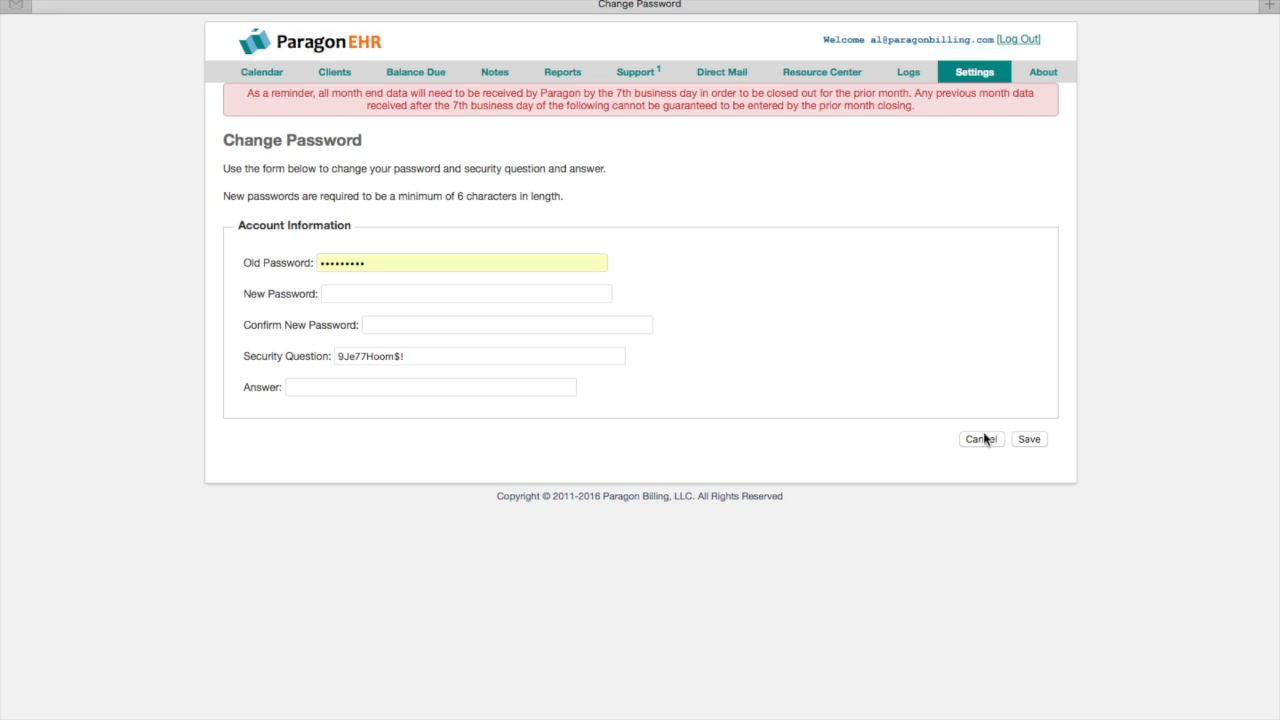
click(984, 80)
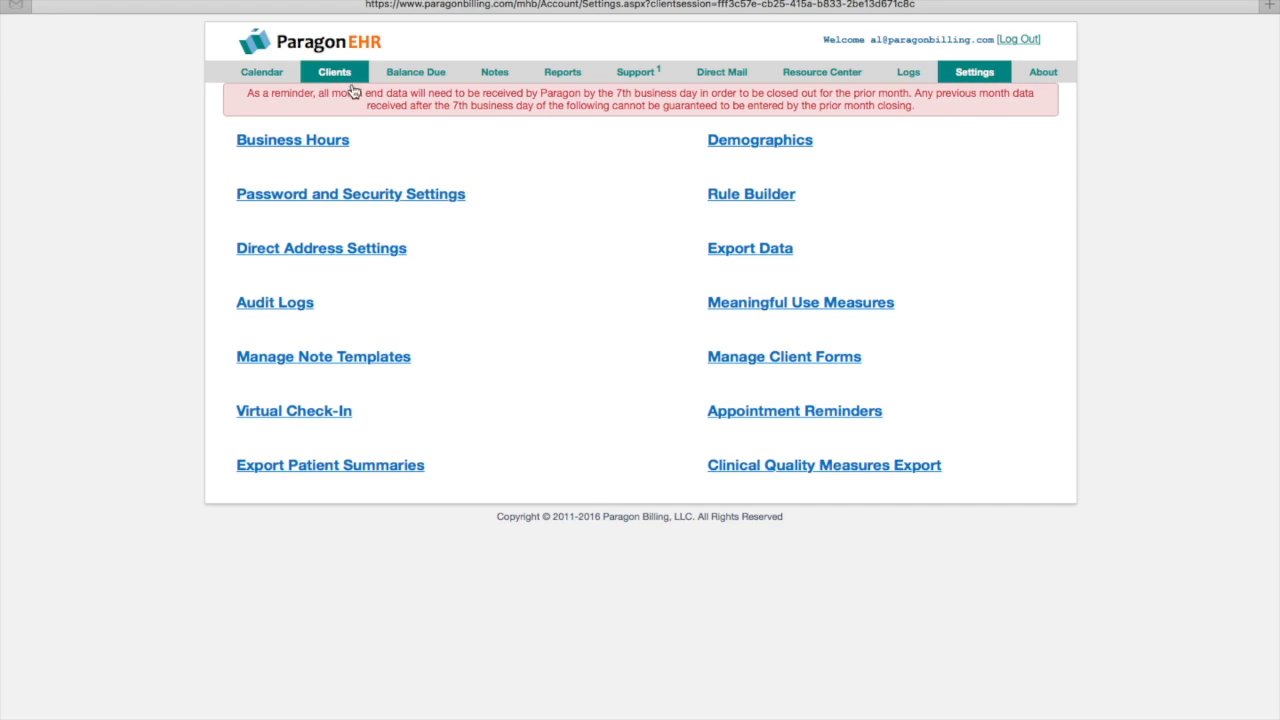
click(314, 150)
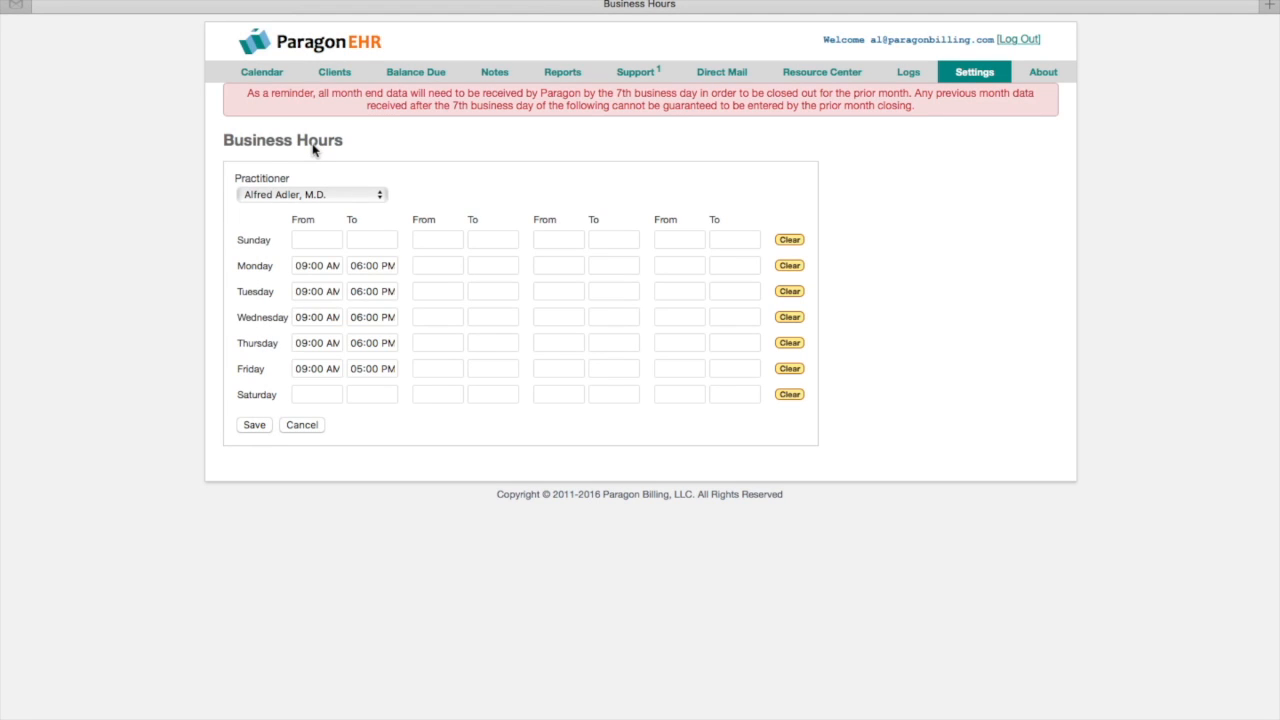
- View the practitioner choices for the business hours without changing the selection, and return to the settings overview
click(341, 196)
click(341, 196)
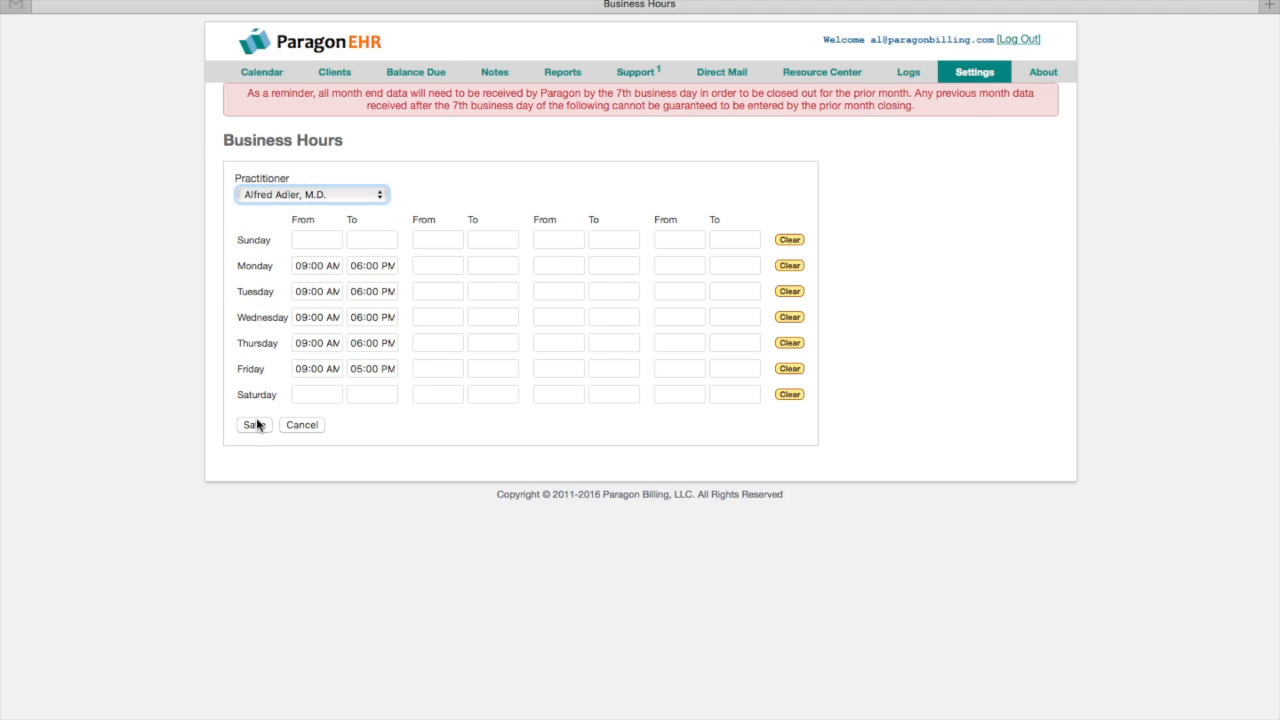
click(962, 73)
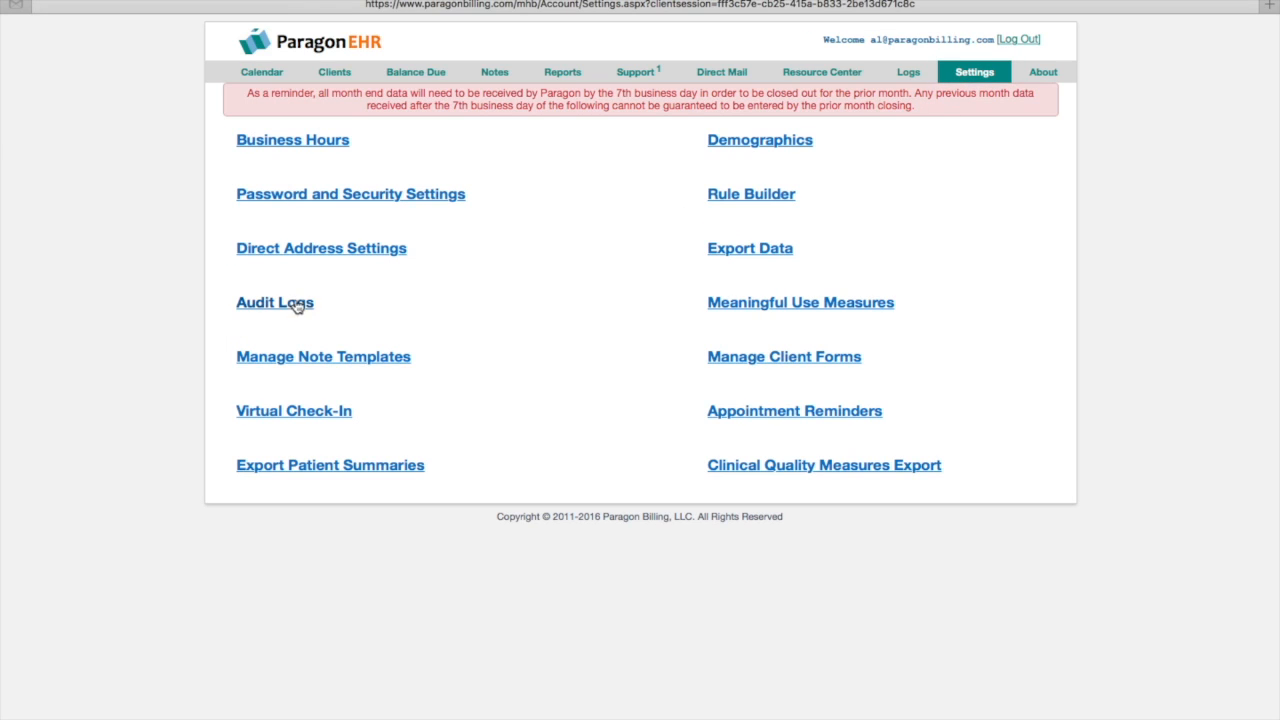
- Filter the audit logs to the date range 10/01/2016 to 10/31/2016
click(265, 304)
click(378, 173)
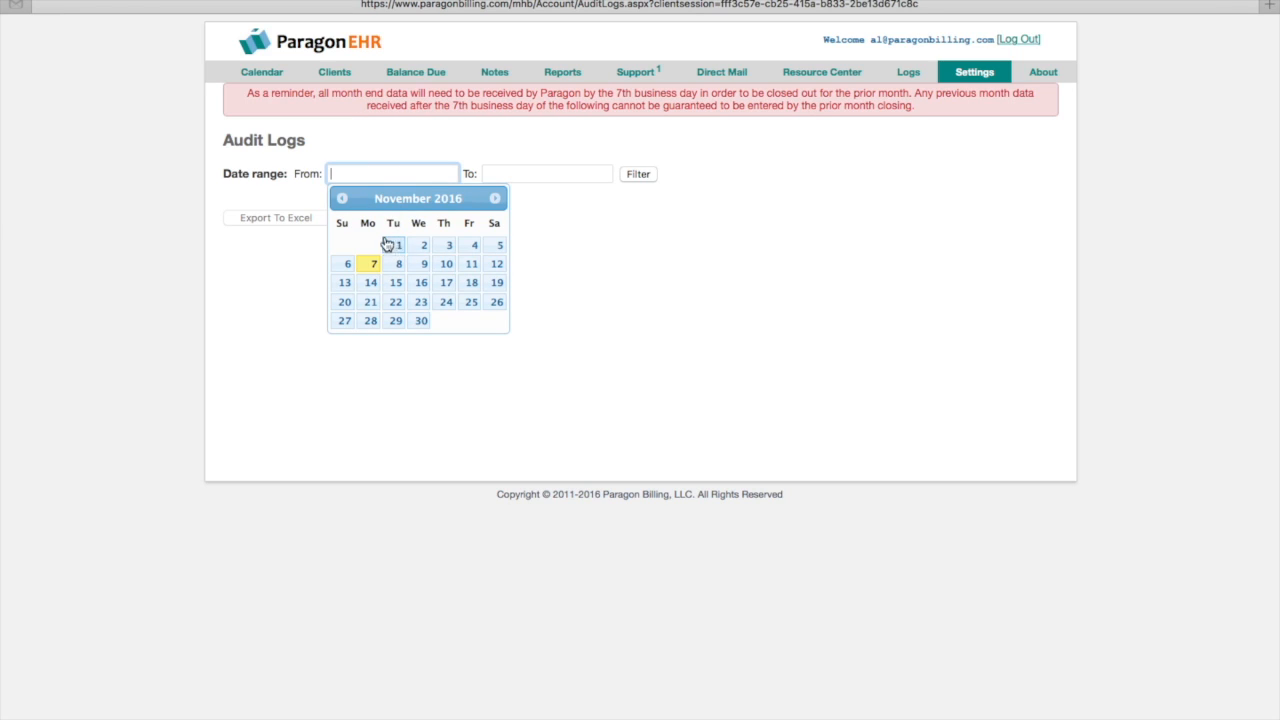
click(343, 199)
click(497, 246)
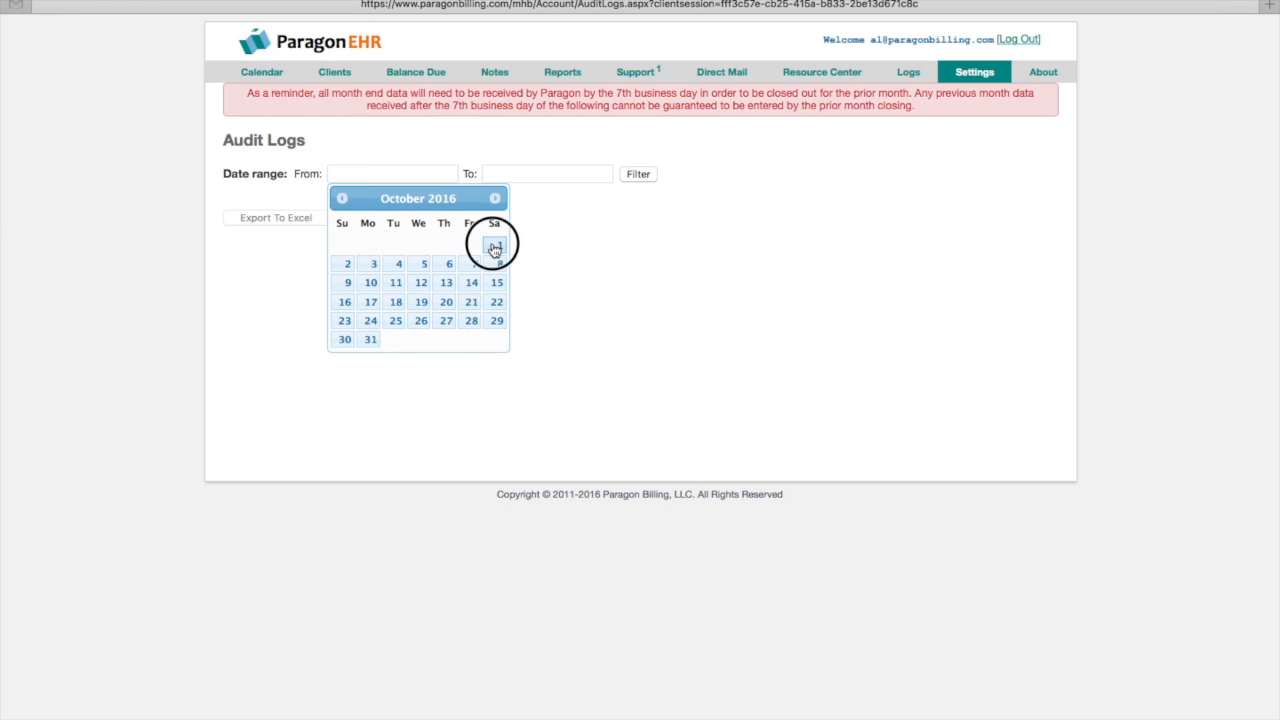
click(595, 172)
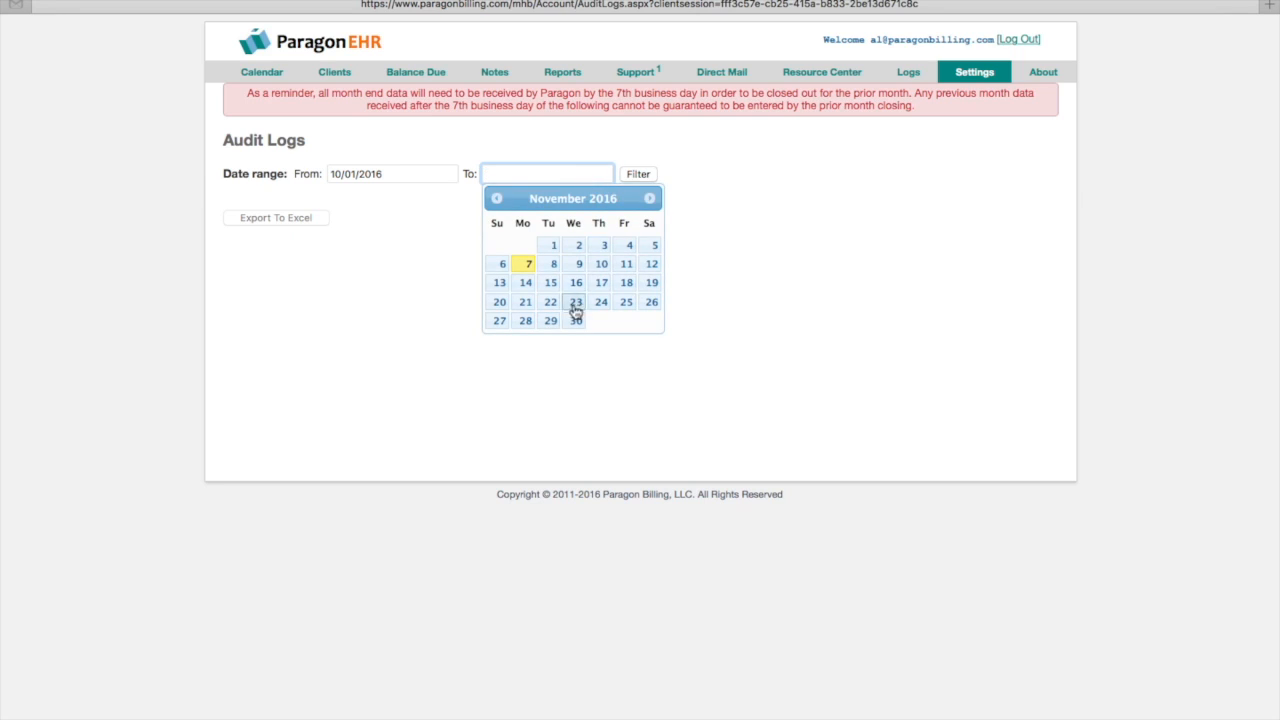
click(496, 198)
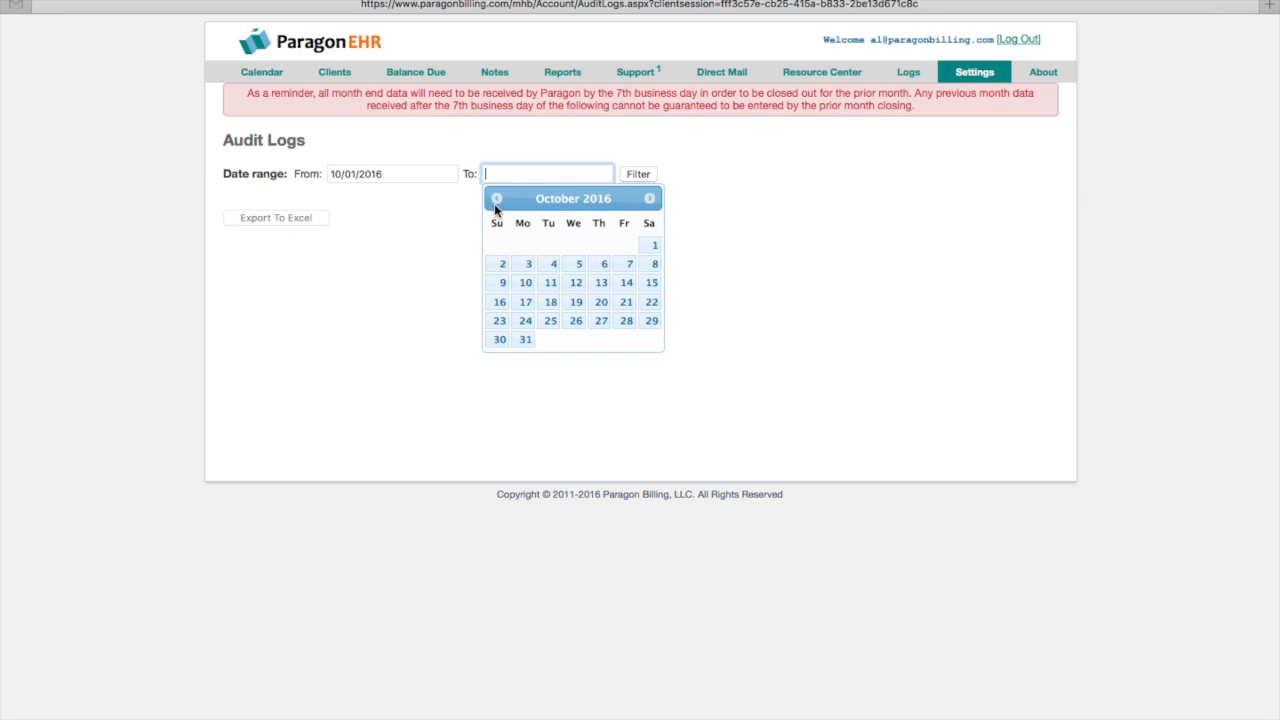
click(526, 341)
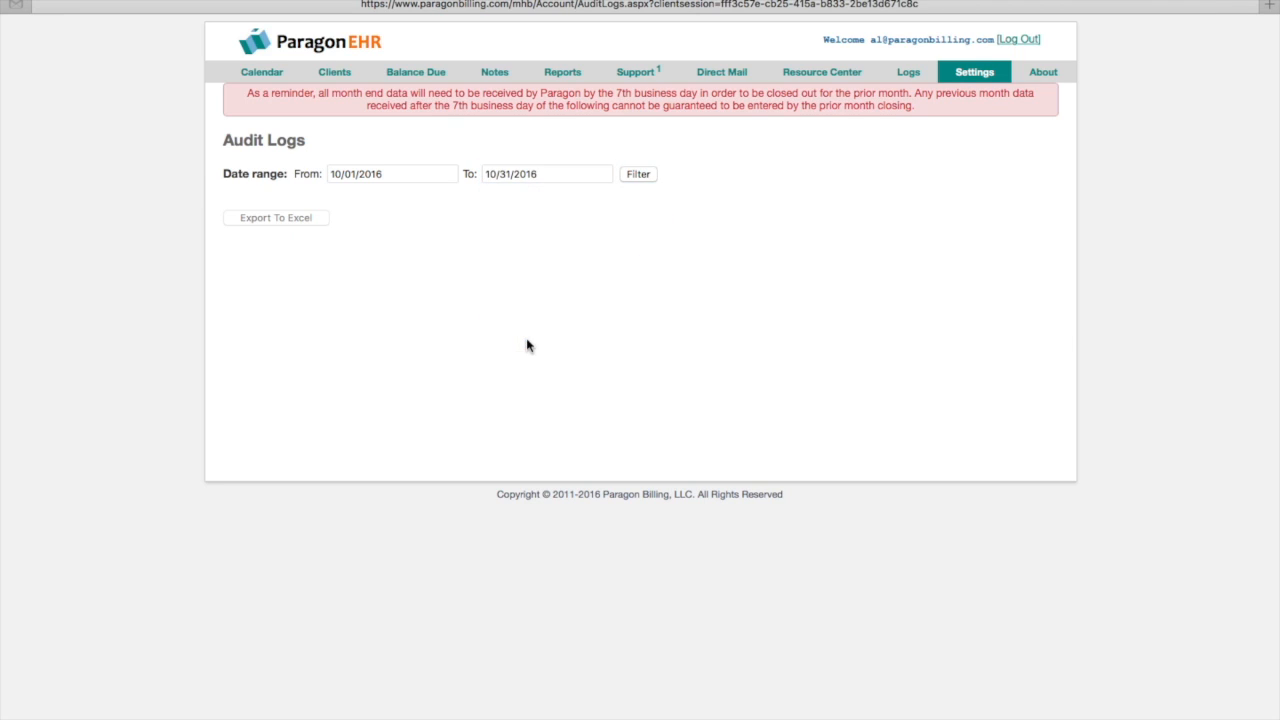
click(646, 174)
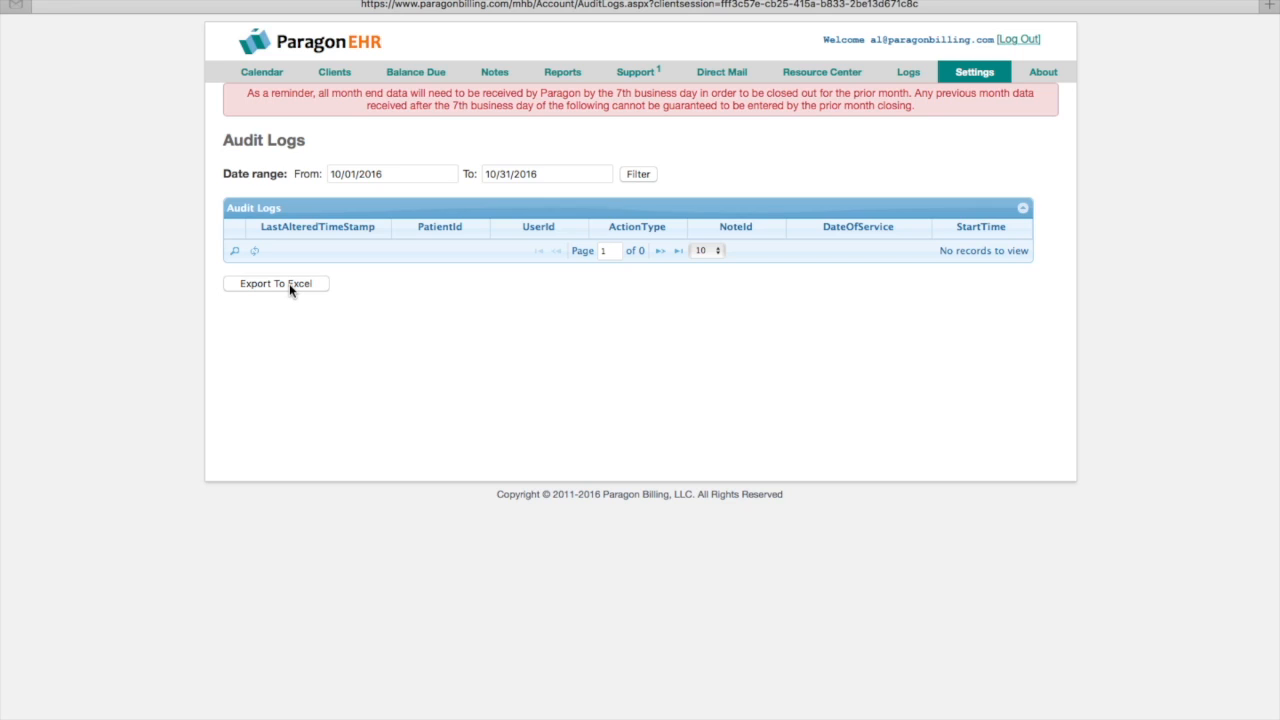
- From the settings, view the Late Cancel (LATE) note template and close it without saving
click(981, 74)
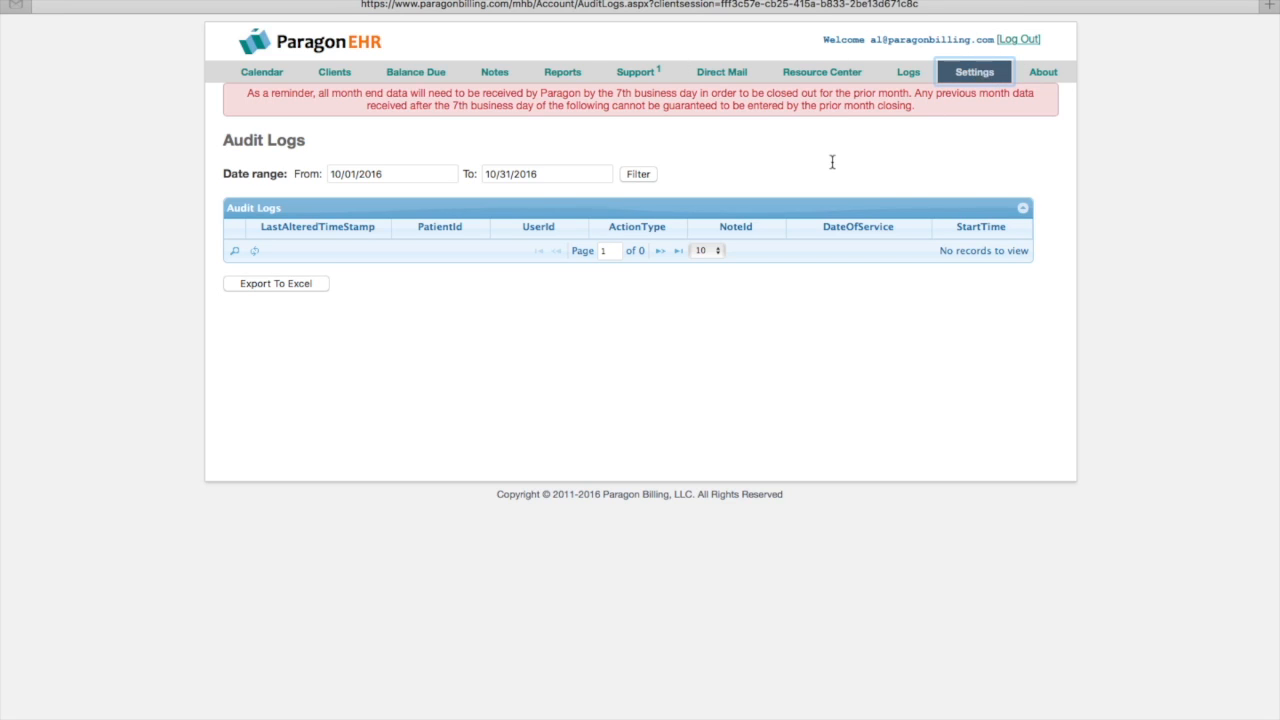
click(347, 360)
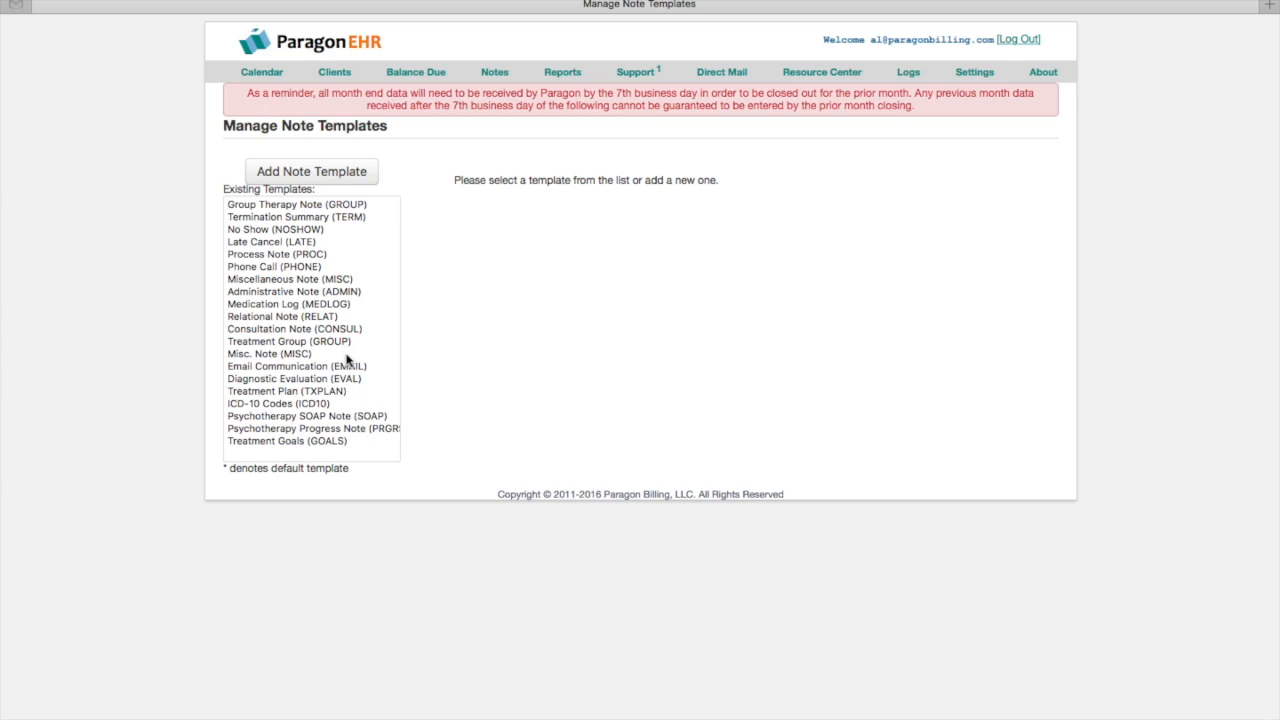
click(279, 243)
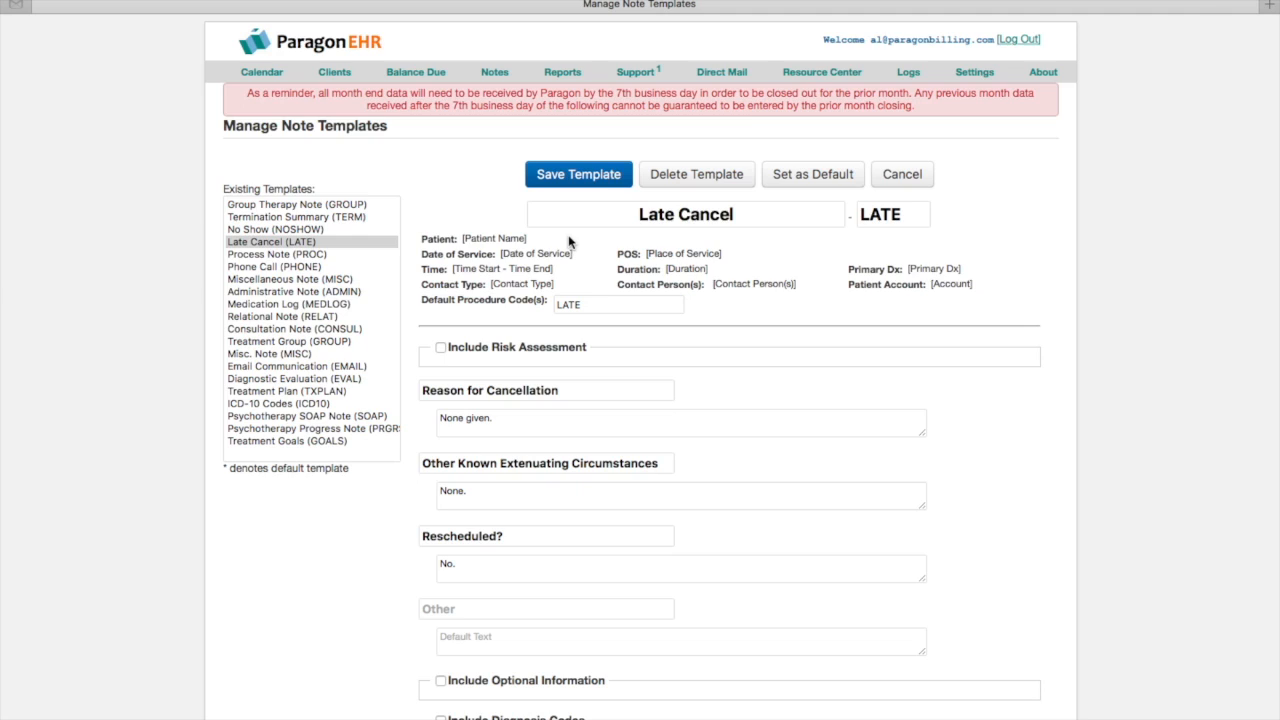
click(919, 182)
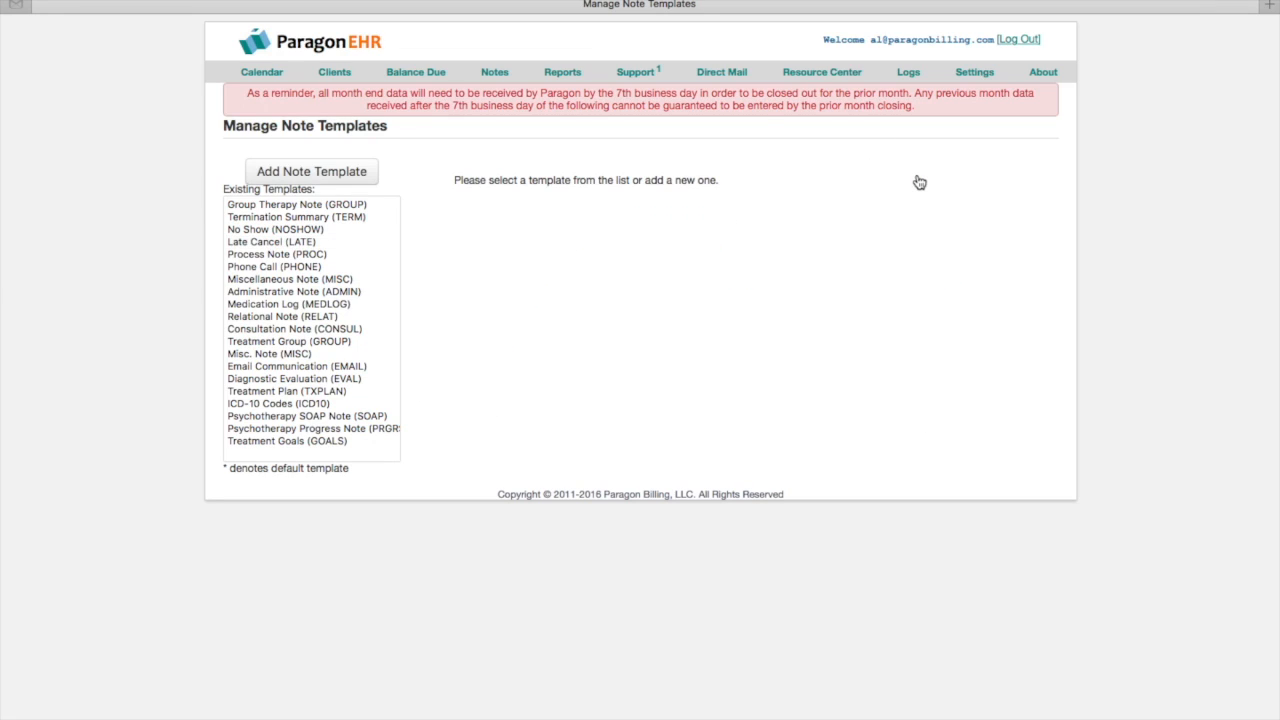
- From the settings, examine the appointment reminder mode, sending time and message, and leave them without saving
click(960, 76)
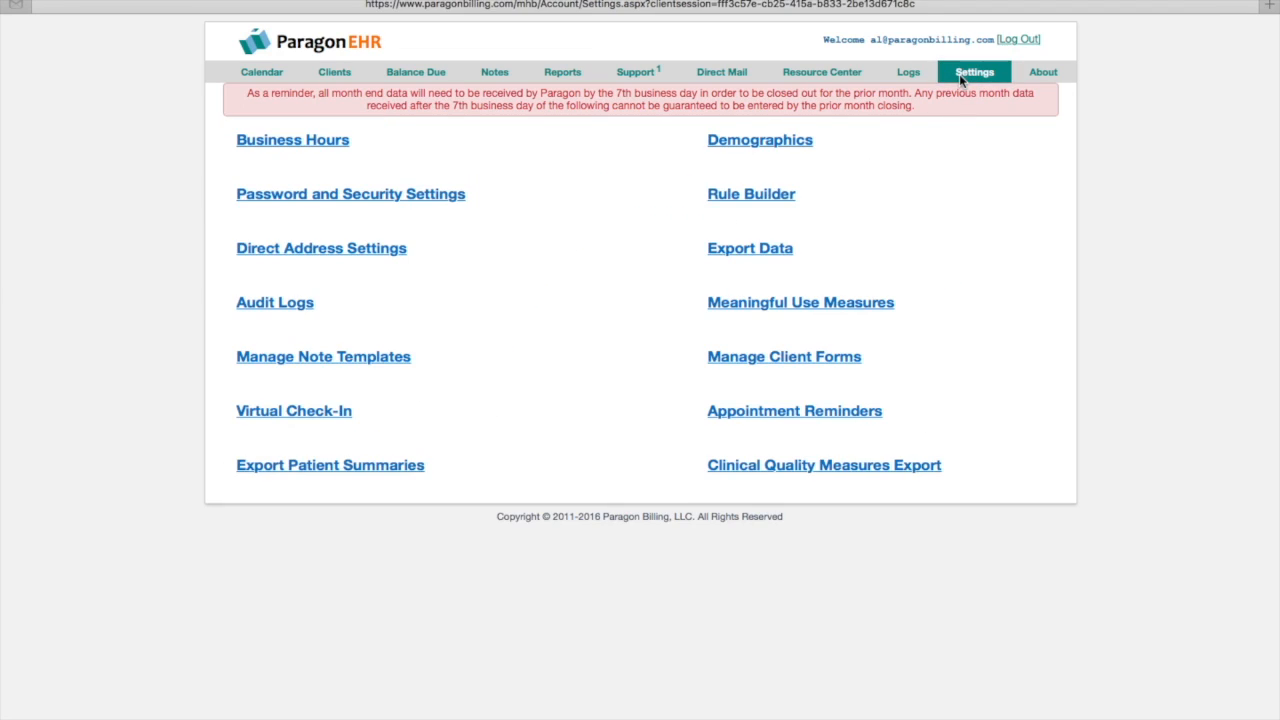
click(775, 412)
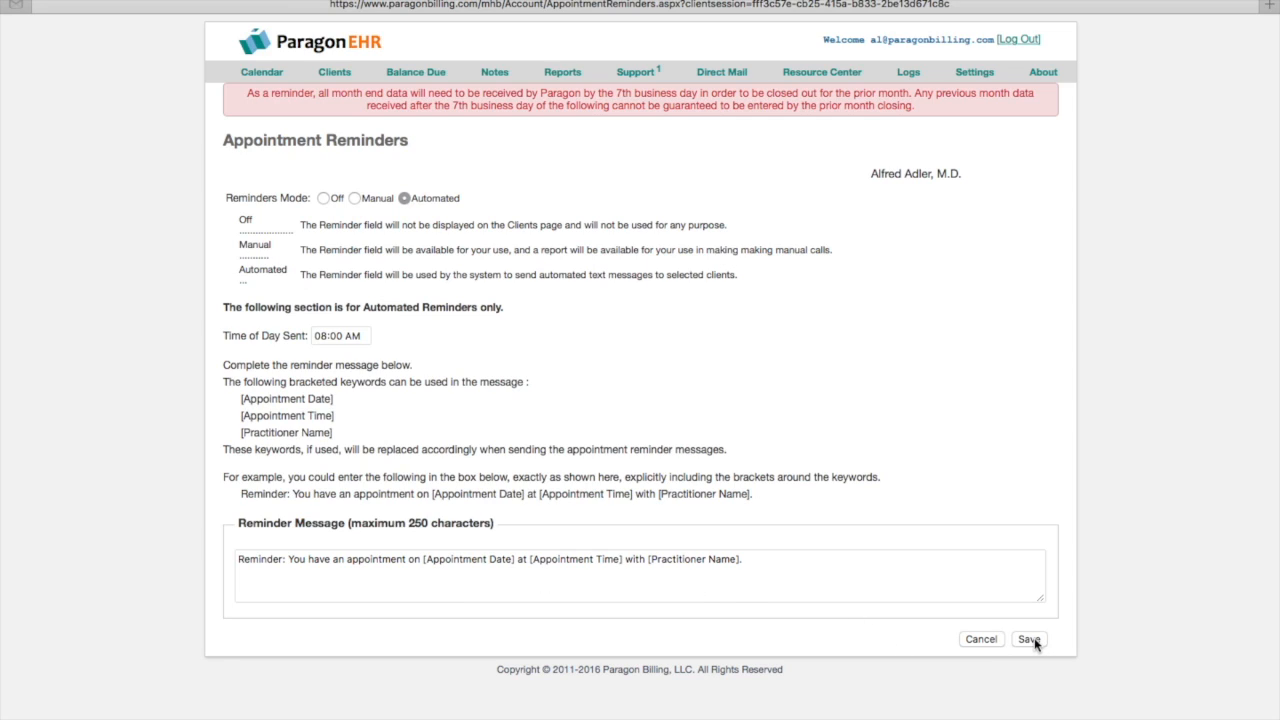
click(981, 639)
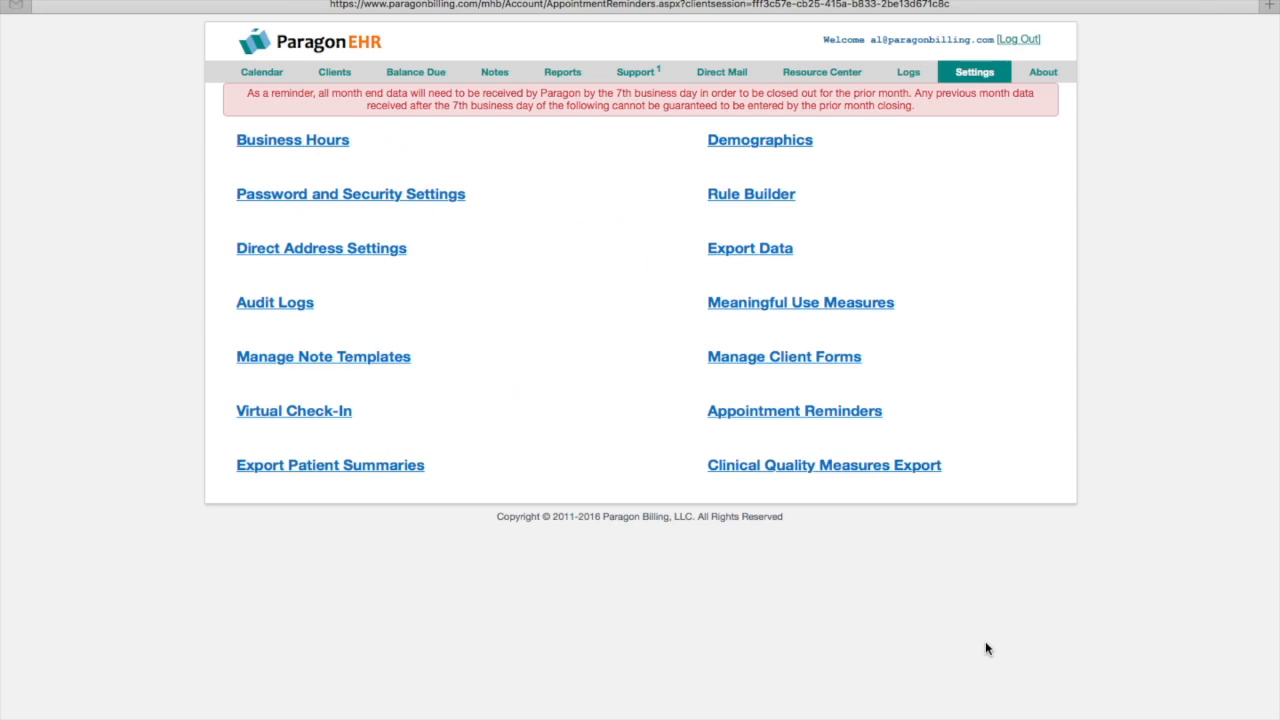